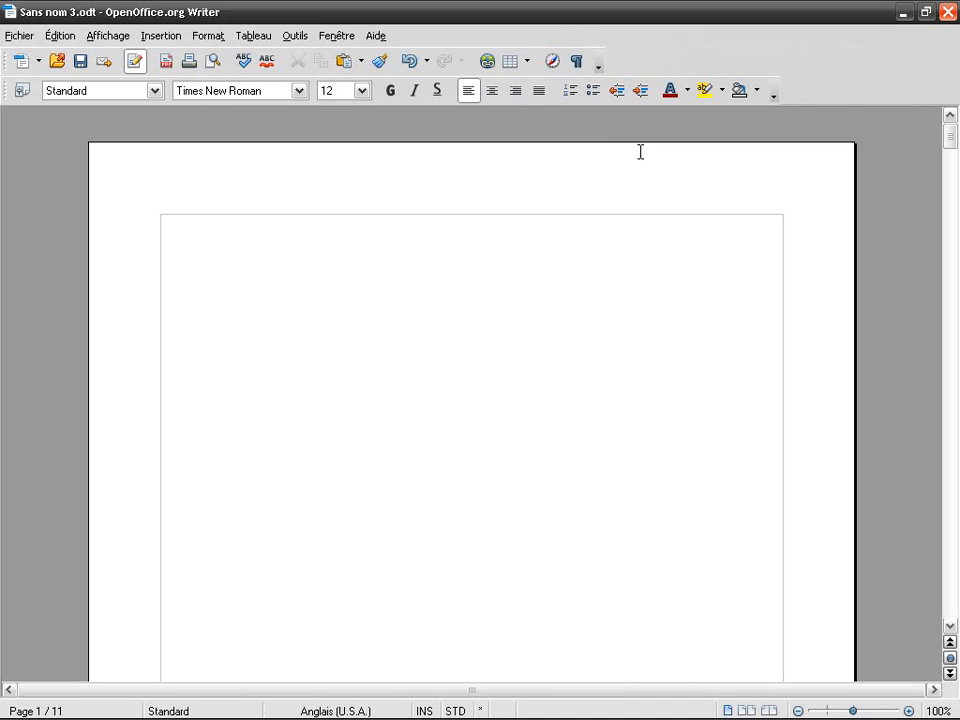
Switch the page display to book view and return it to the single-page view
mouse_move(853, 710)
left_mouse_down()
mouse_move(840, 711)
mouse_move(852, 711)
left_mouse_up()
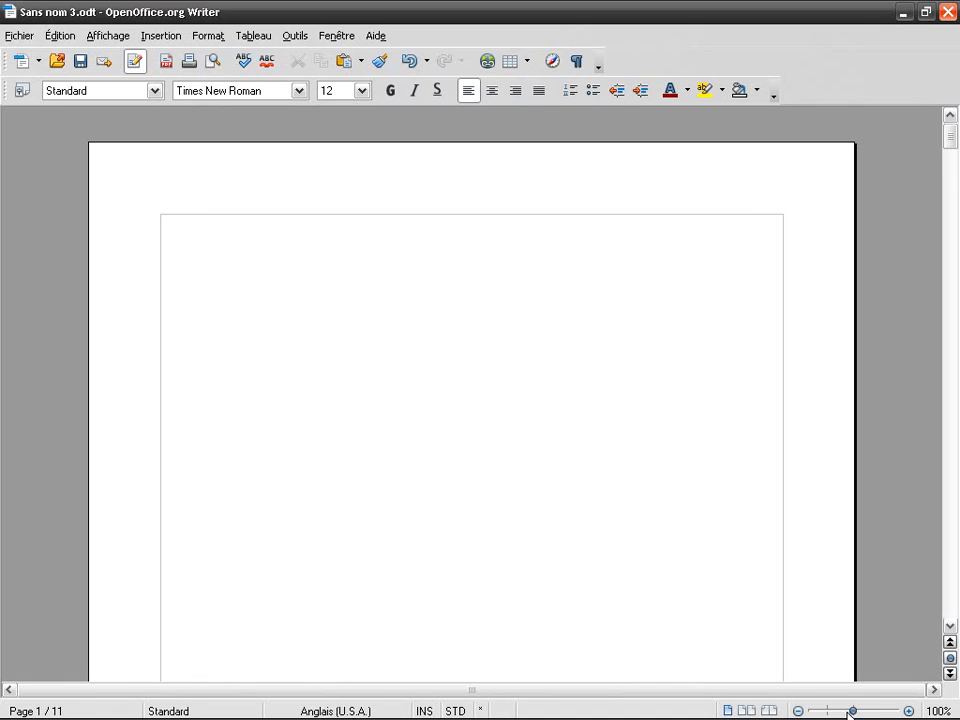
left_click(769, 710)
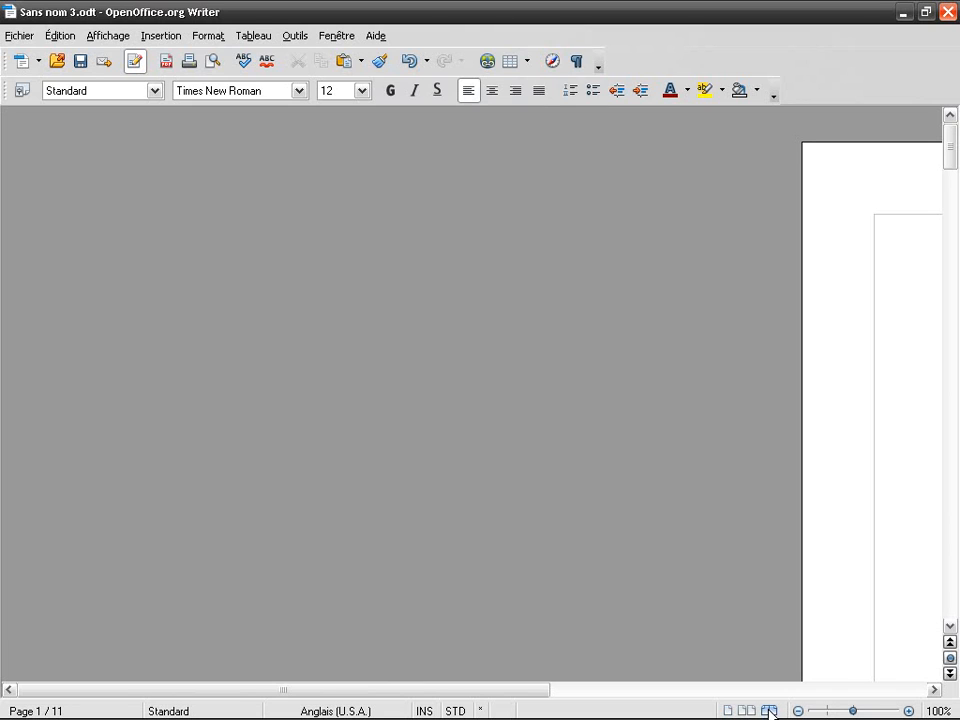
left_click(769, 709)
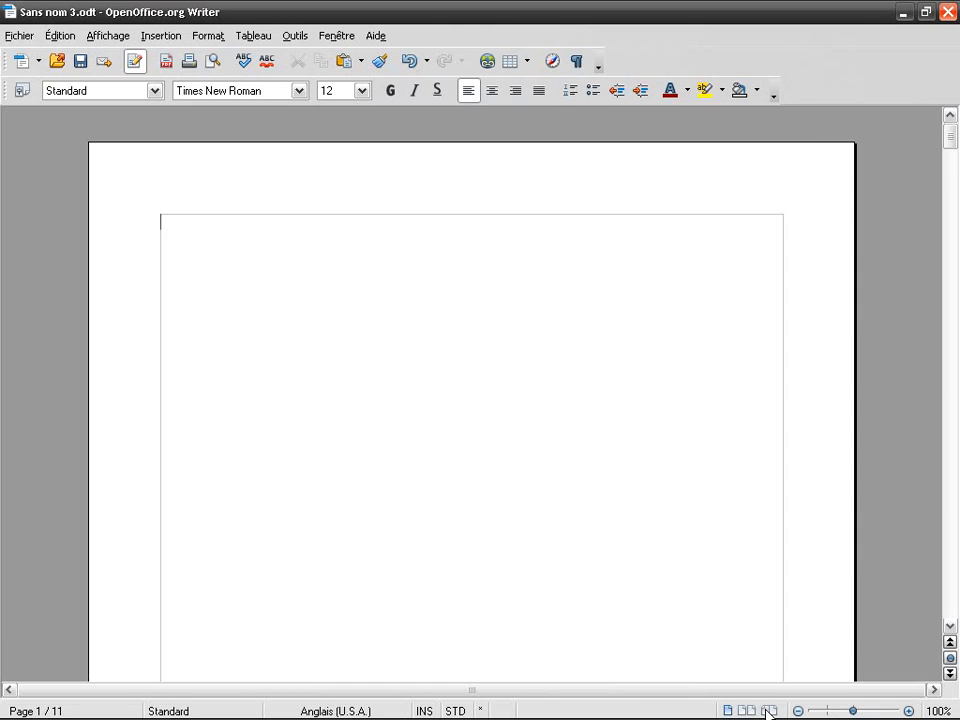
left_click(769, 710)
left_click(769, 710)
Show the Rechercher toolbar and dock it in the same row as the Standard toolbar
left_click(115, 37)
mouse_move(195, 114)
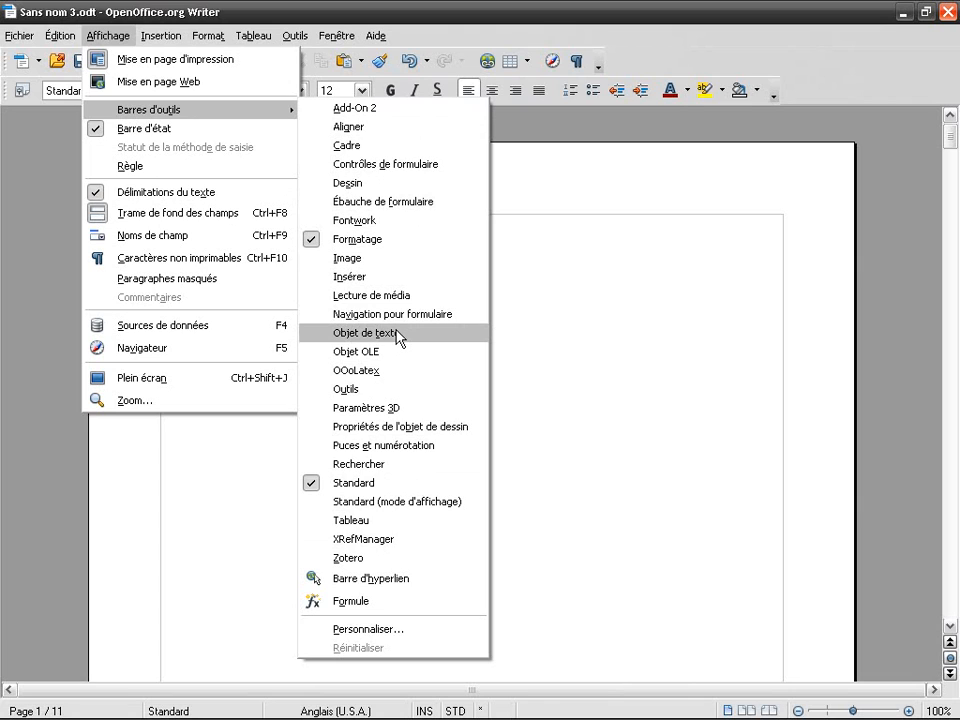
left_click(402, 464)
left_click_drag(716, 197, 722, 62)
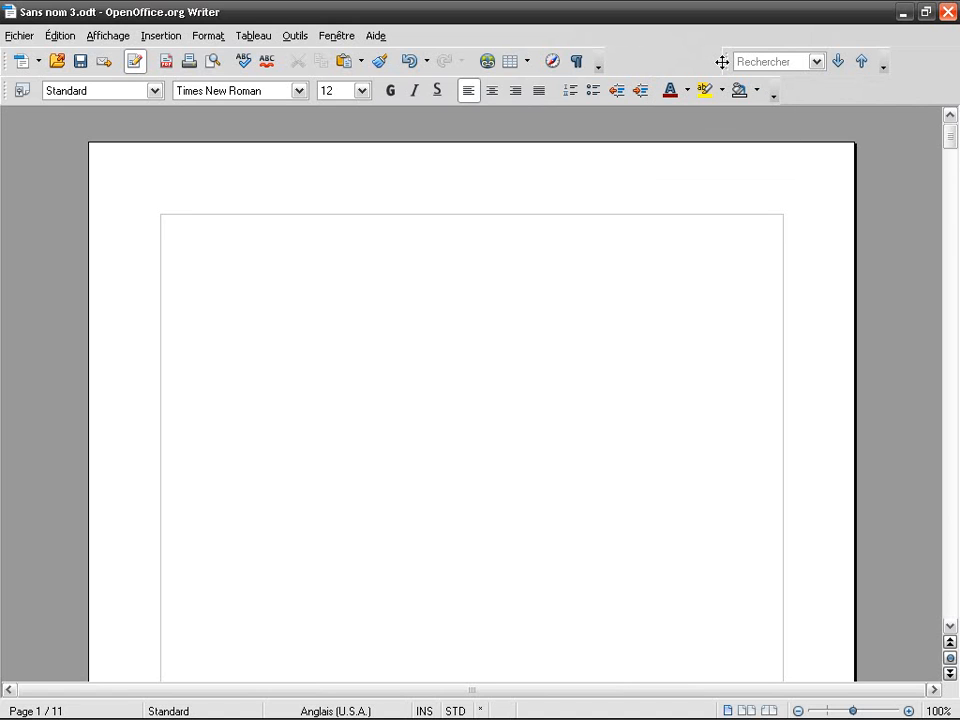
Close the Rechercher toolbar
left_click(884, 66)
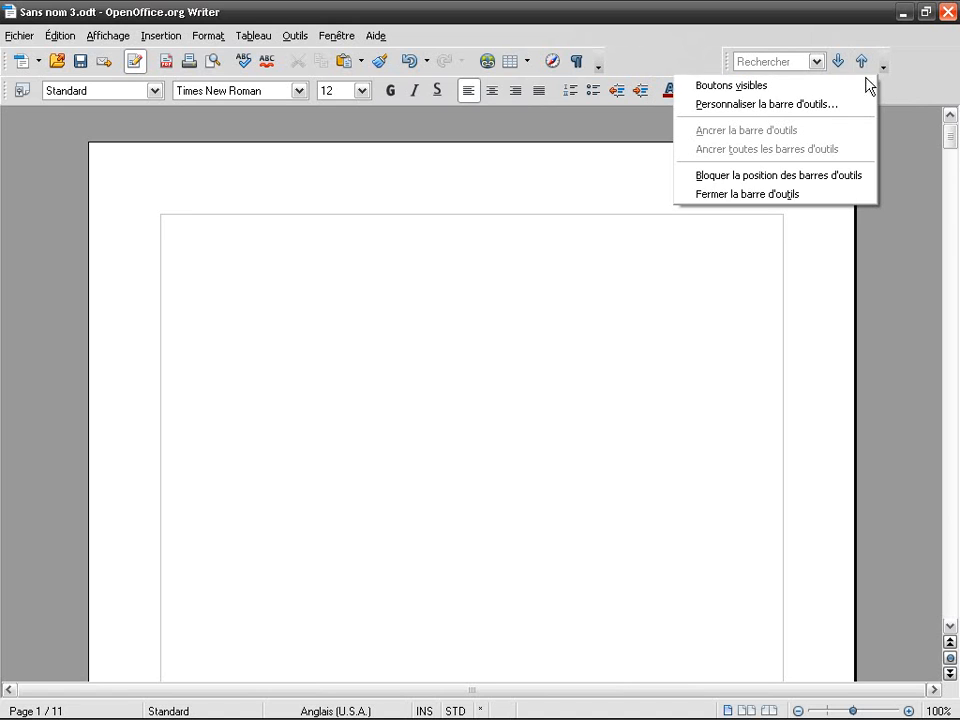
left_click(833, 195)
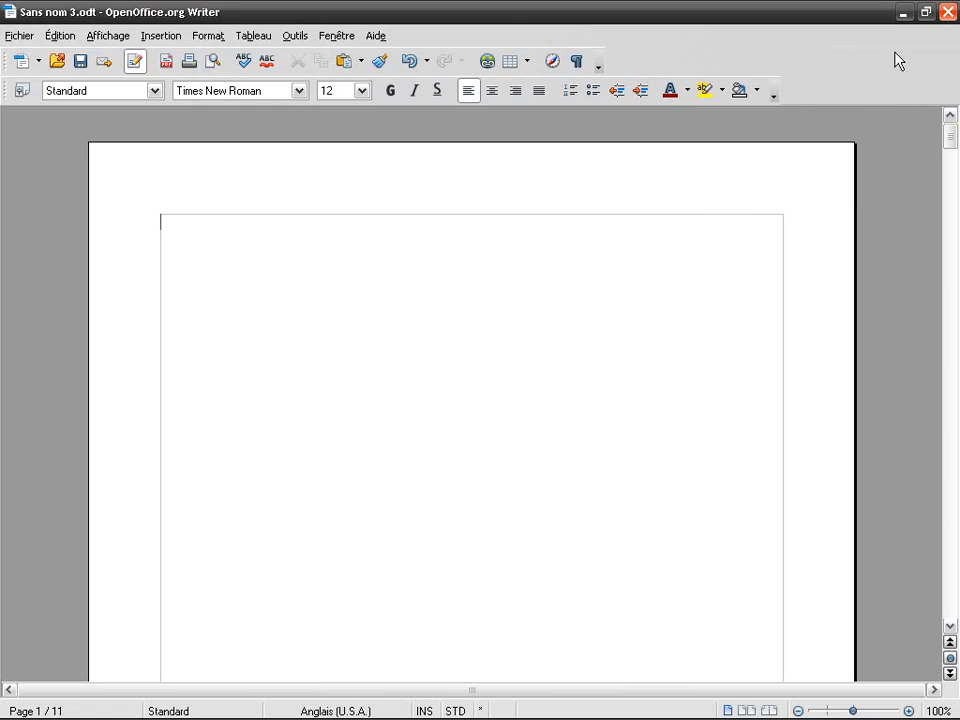
left_click(600, 64)
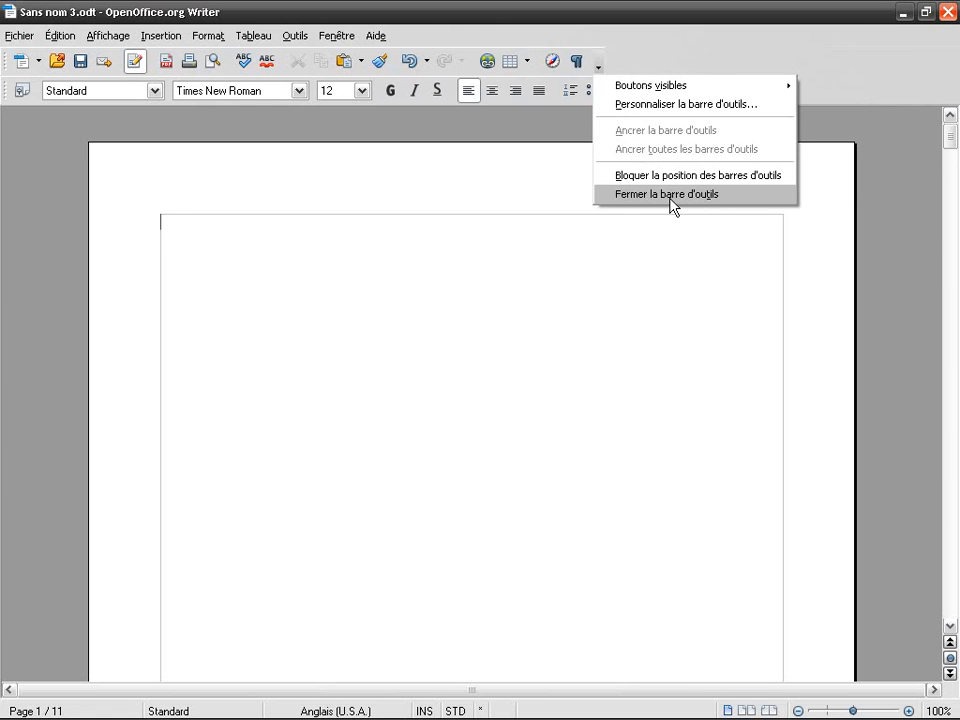
left_click(673, 46)
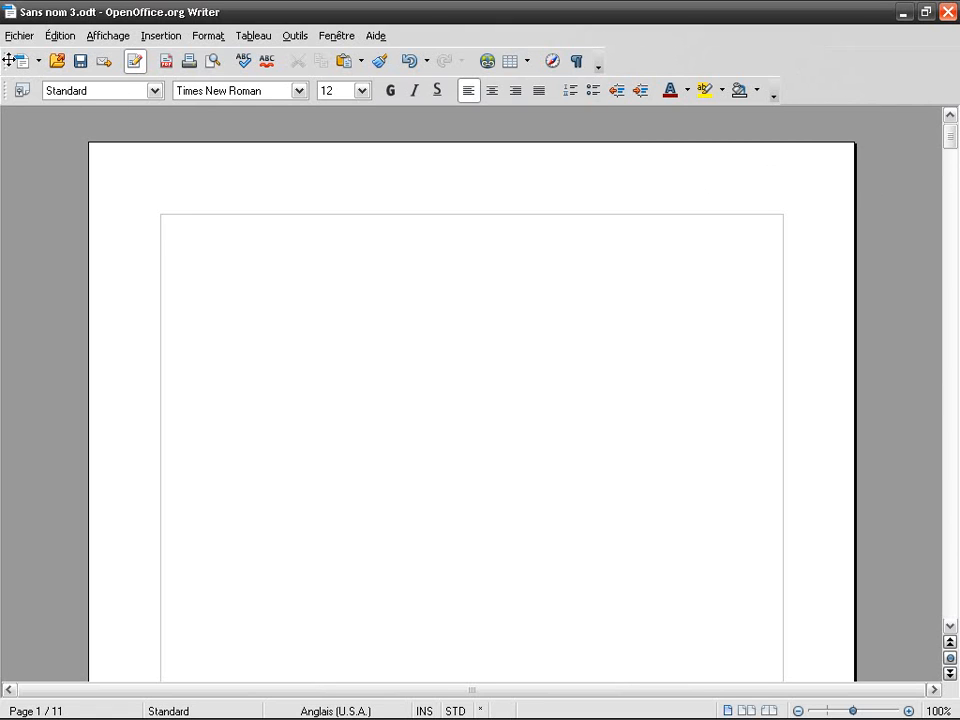
Float the Standard toolbar over the page and dock it again, with the Formatage toolbar on its own row below
left_click_drag(10, 58, 88, 237)
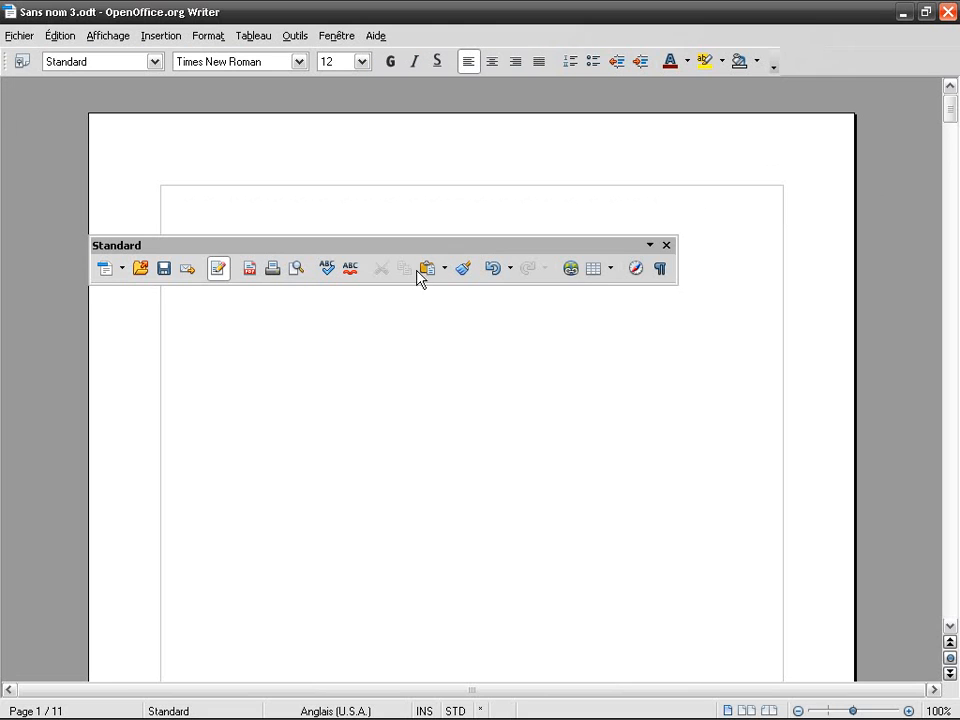
left_click_drag(246, 246, 167, 72)
left_click(102, 36)
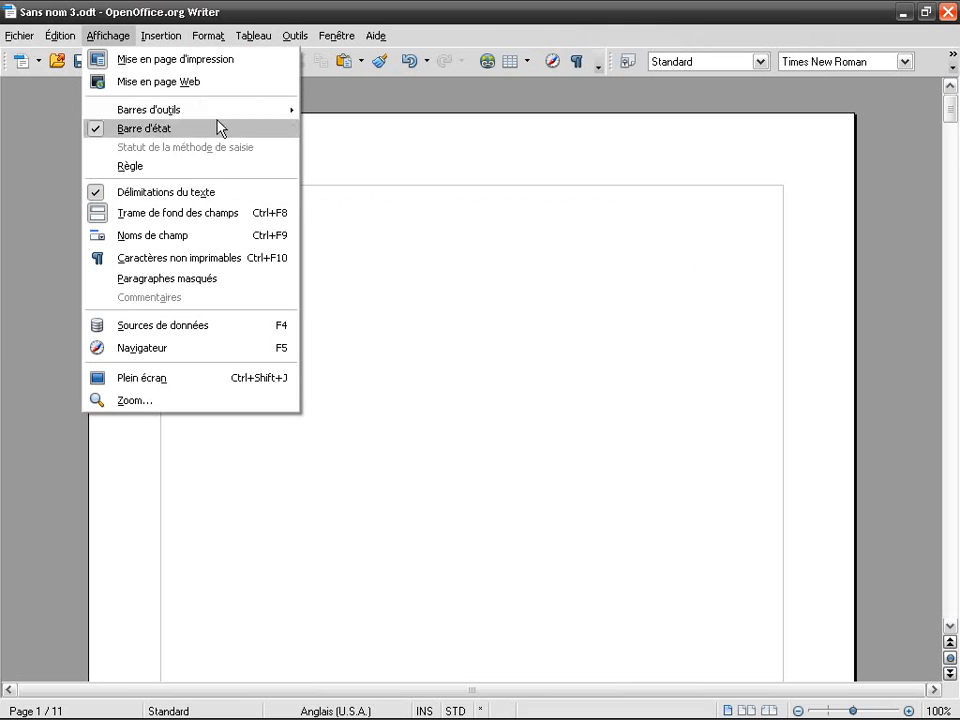
mouse_move(255, 112)
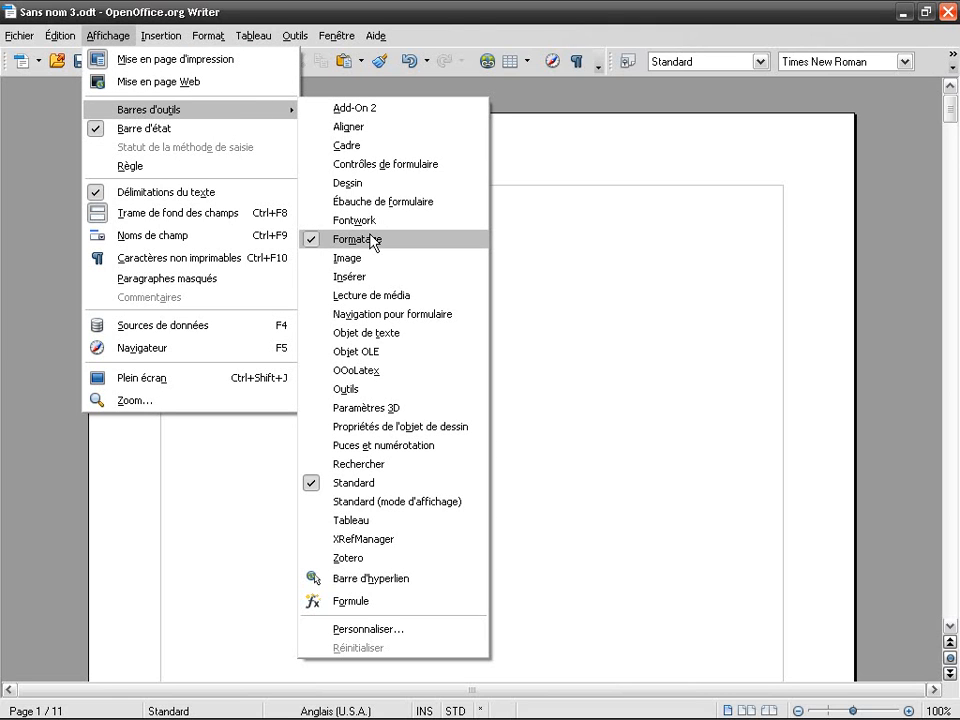
left_click(441, 152)
left_click_drag(609, 62, 5, 94)
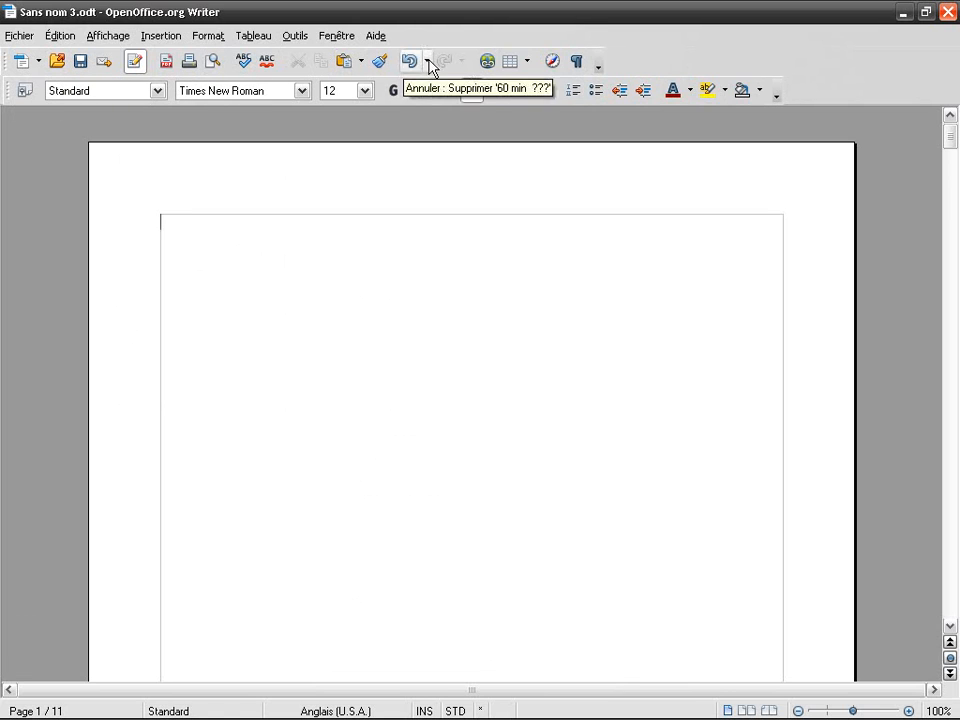
Add the Gallery button to the visible buttons of the Standard toolbar
left_click(600, 66)
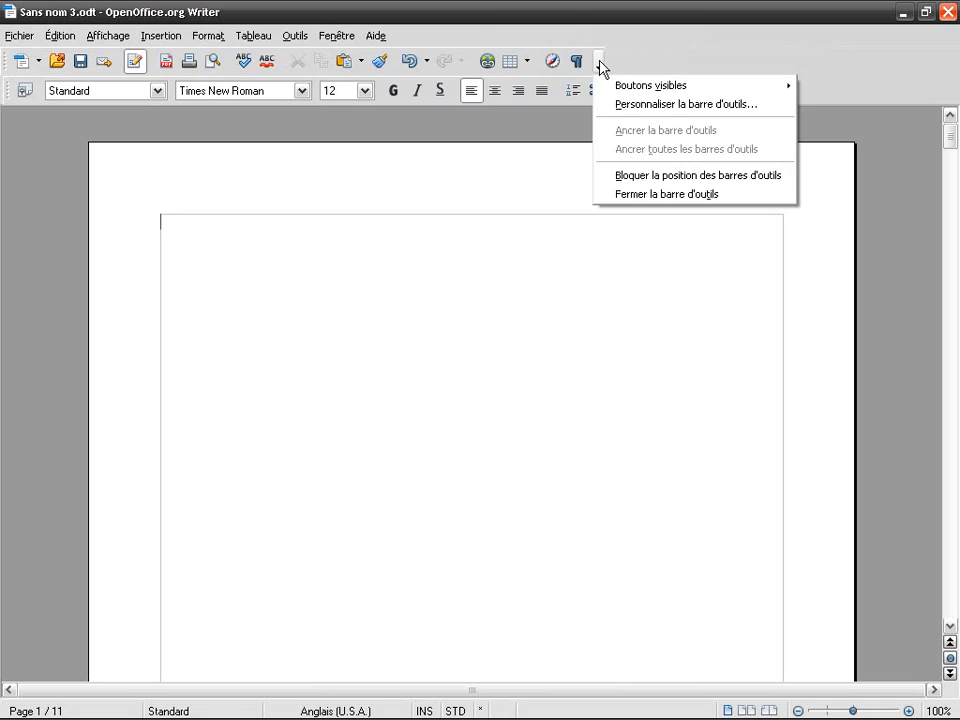
mouse_move(668, 86)
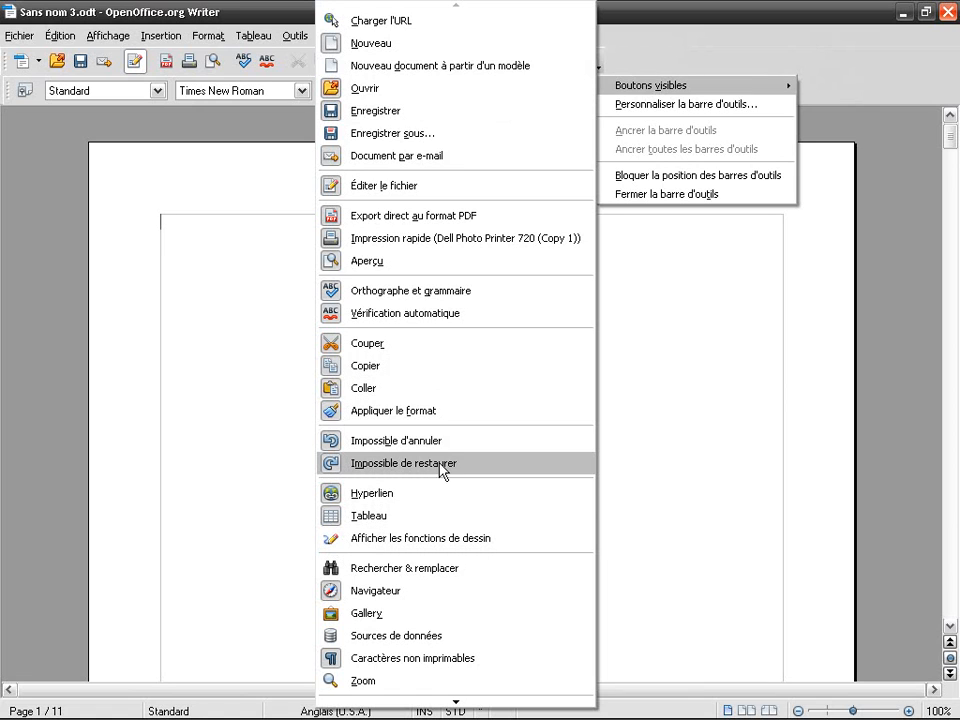
scroll(436, 463, "down", 2)
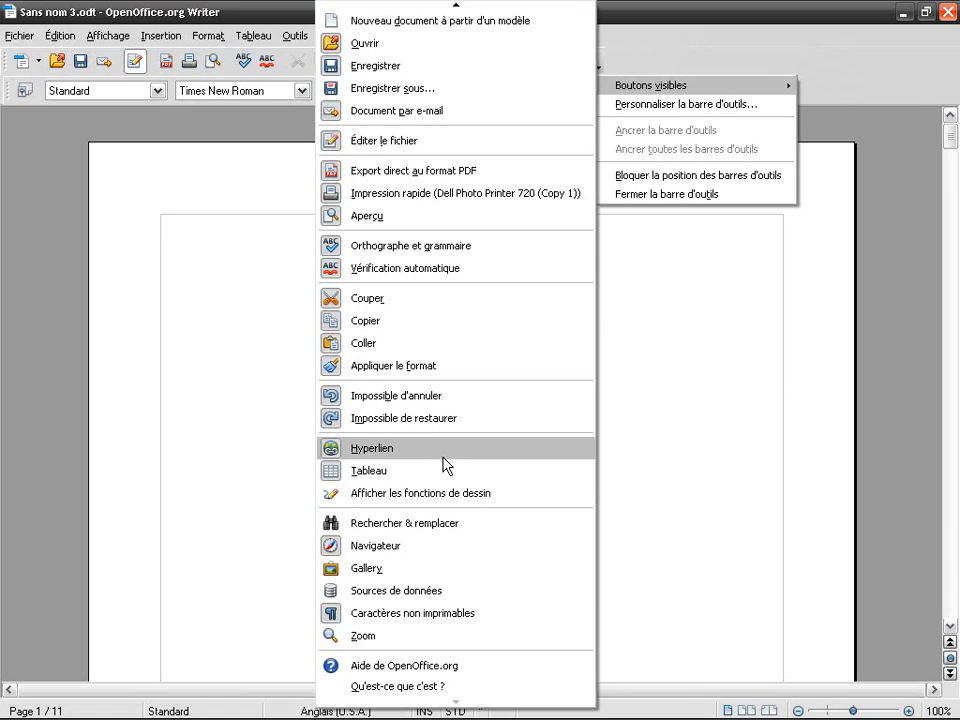
left_click(444, 570)
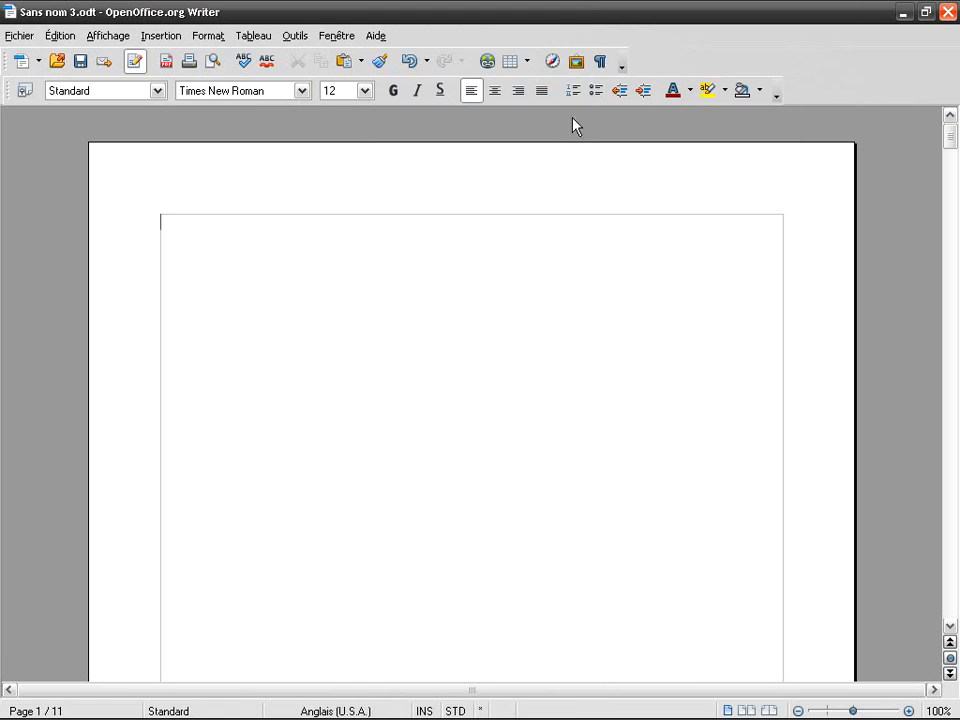
Show the Sources de données button on the Standard toolbar and hide it again
left_click(621, 67)
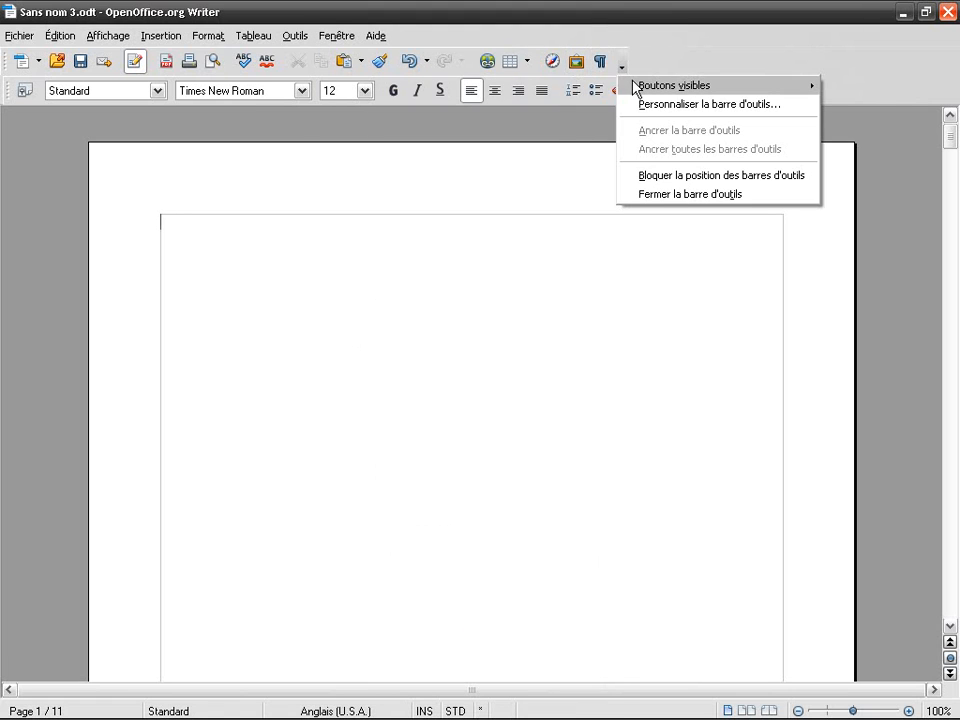
left_click(486, 636)
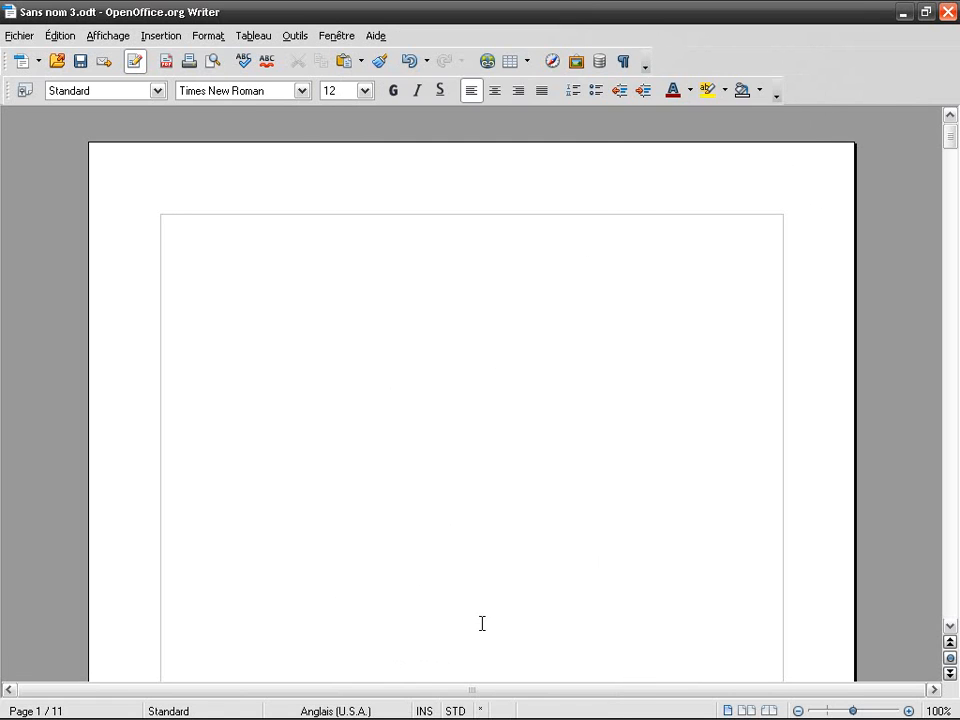
left_click(645, 68)
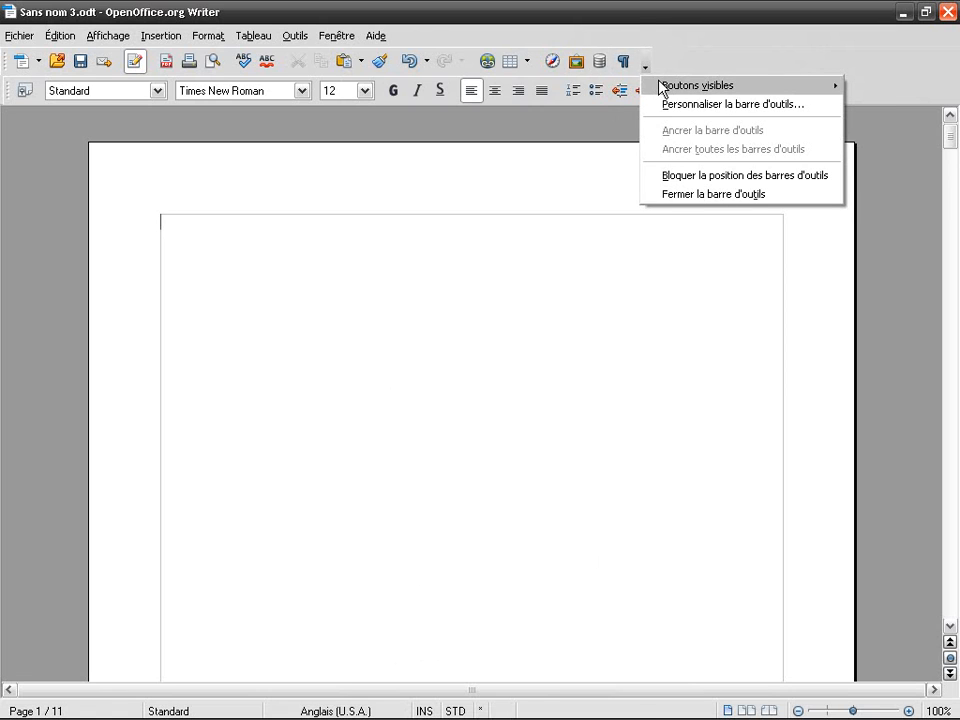
mouse_move(662, 86)
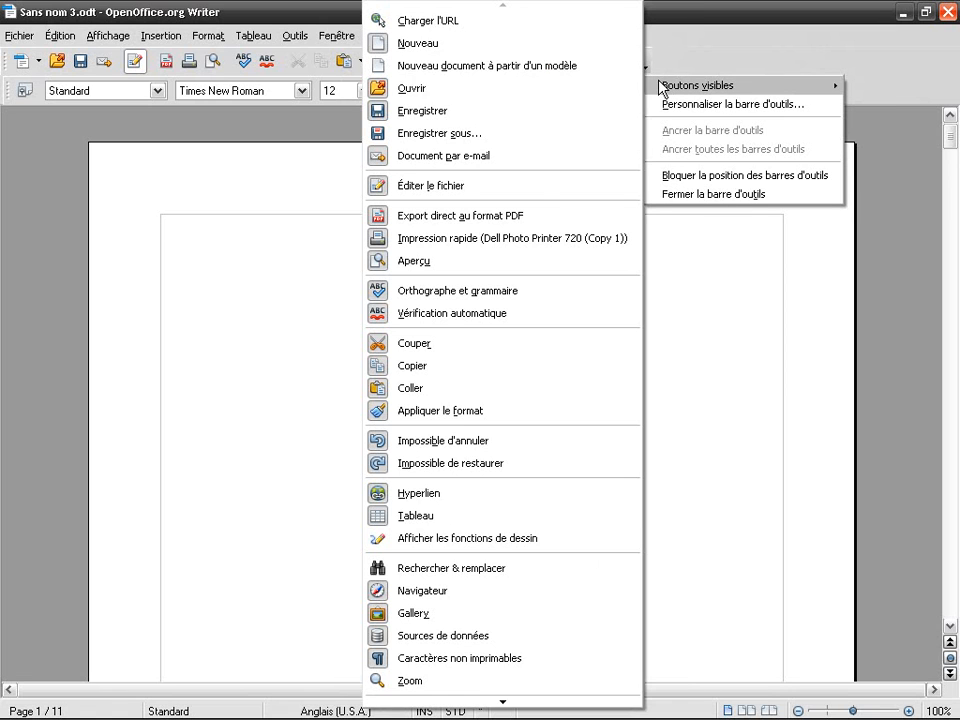
left_click(434, 638)
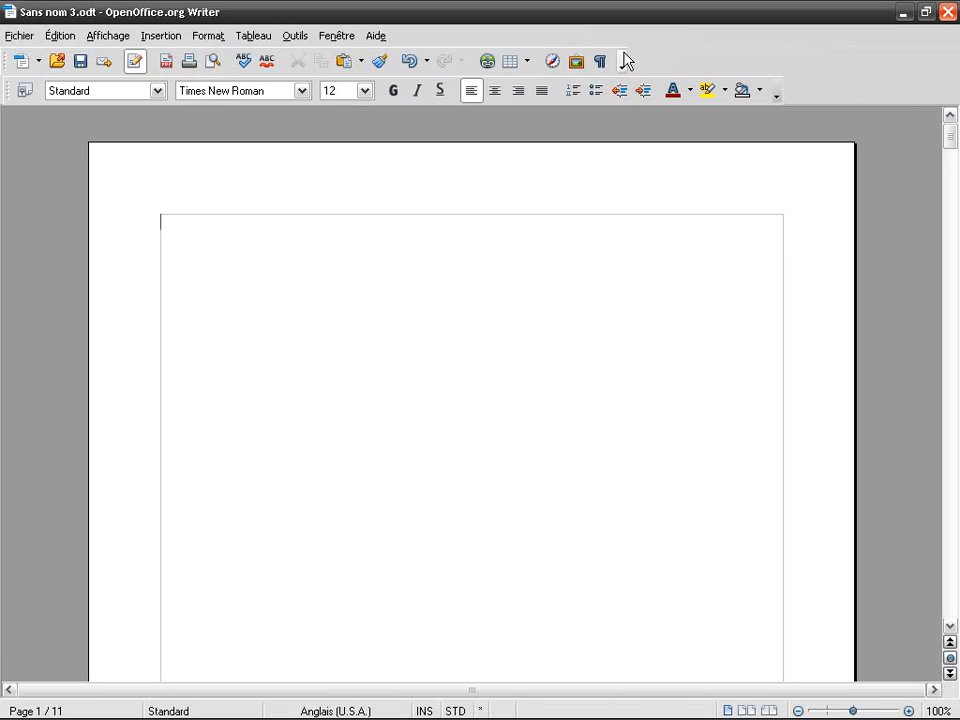
left_click(625, 63)
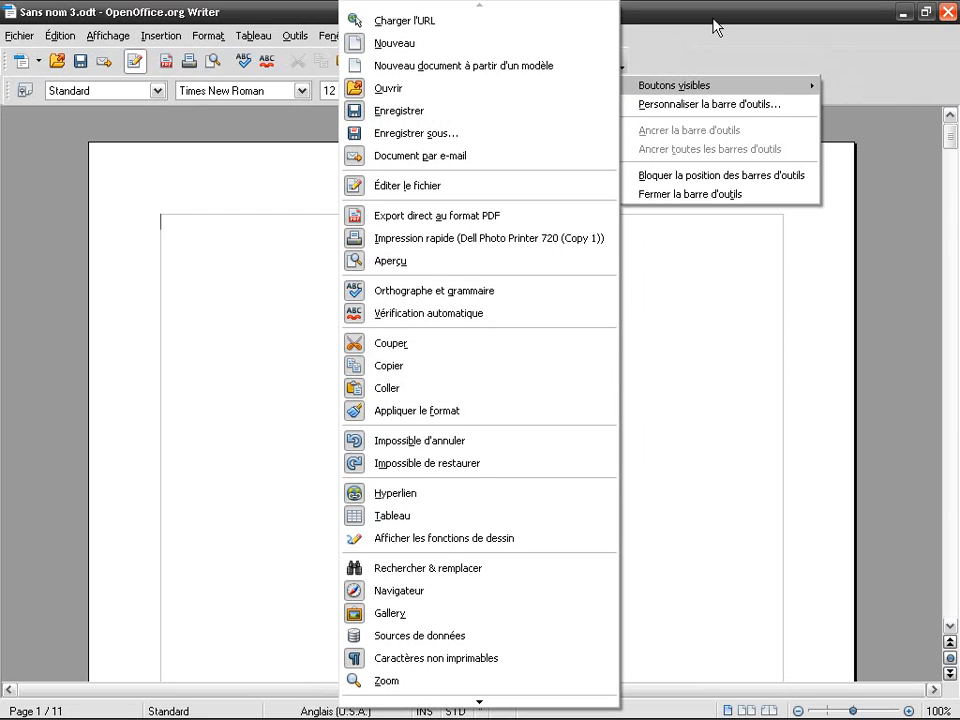
left_click(682, 54)
left_click(624, 62)
mouse_move(652, 91)
left_click(684, 31)
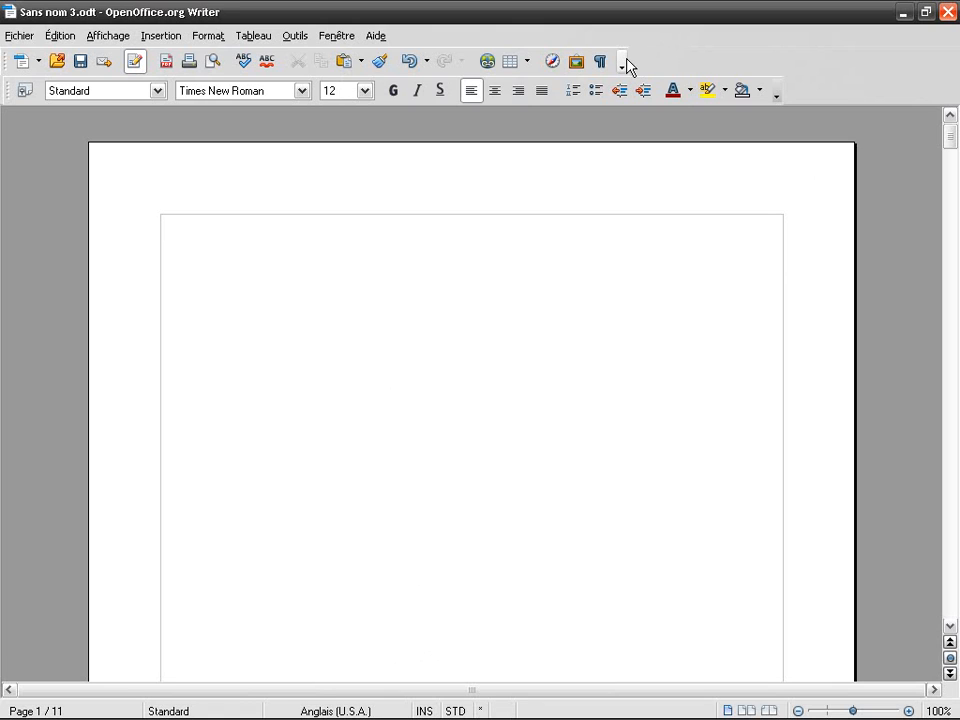
Open the Personnaliser dialog at the settings for toolbars
key("alt")
key("o")
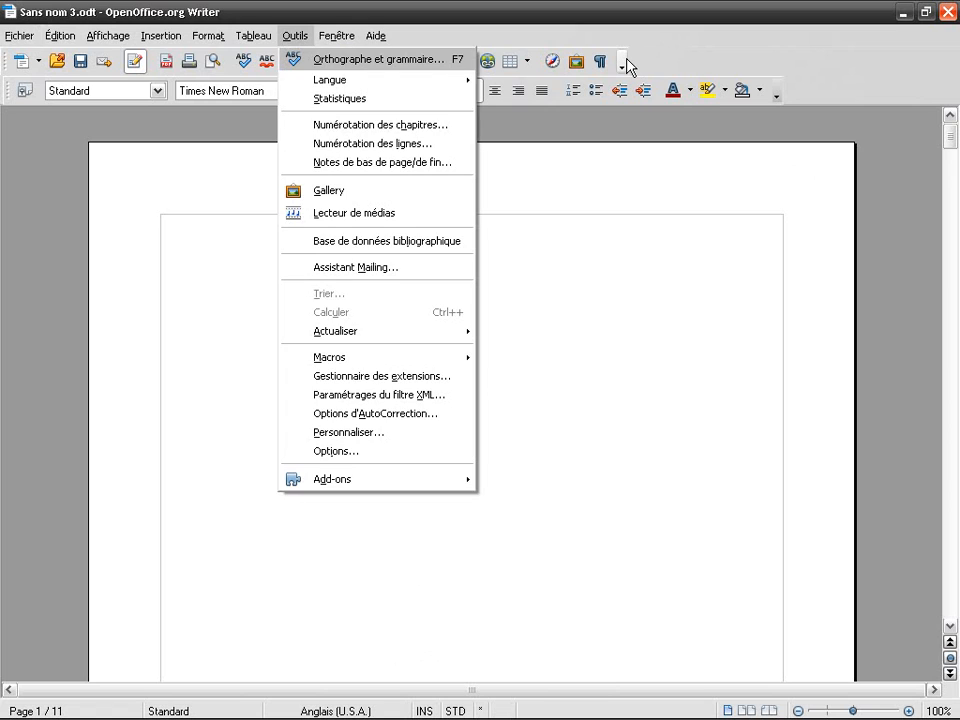
key("Up")
key("Up")
key("Up")
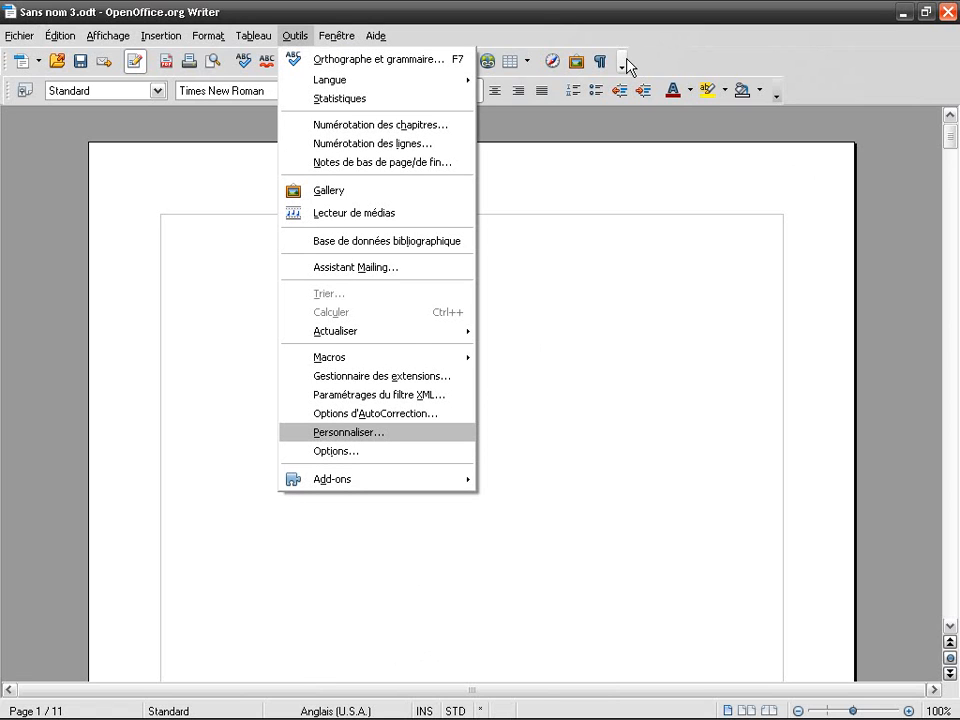
key("Return")
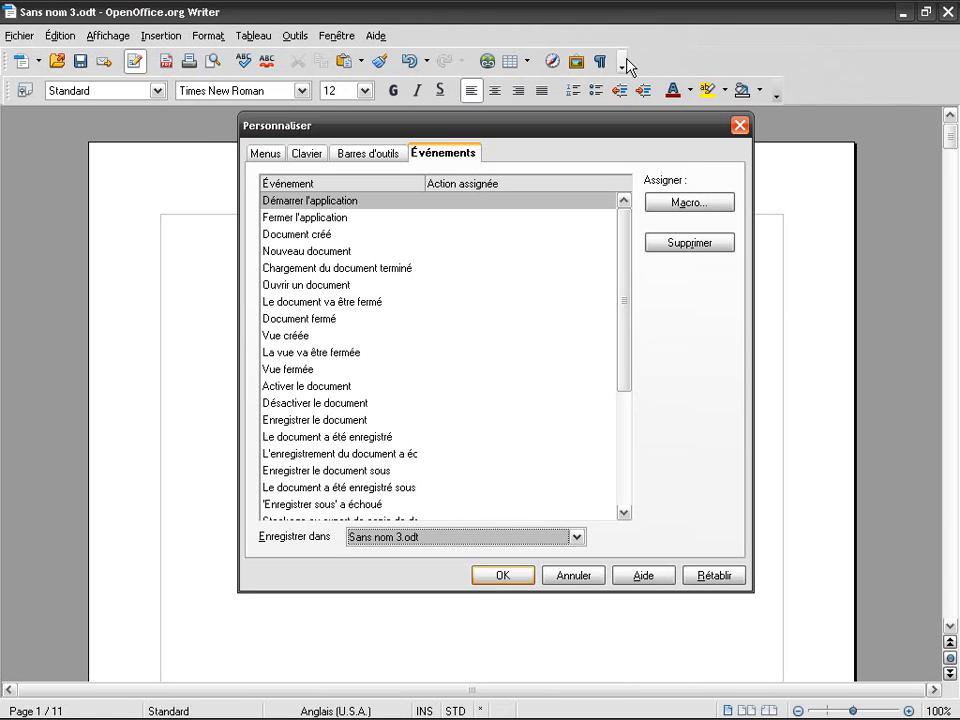
key("ctrl+Tab")
key("ctrl+Tab")
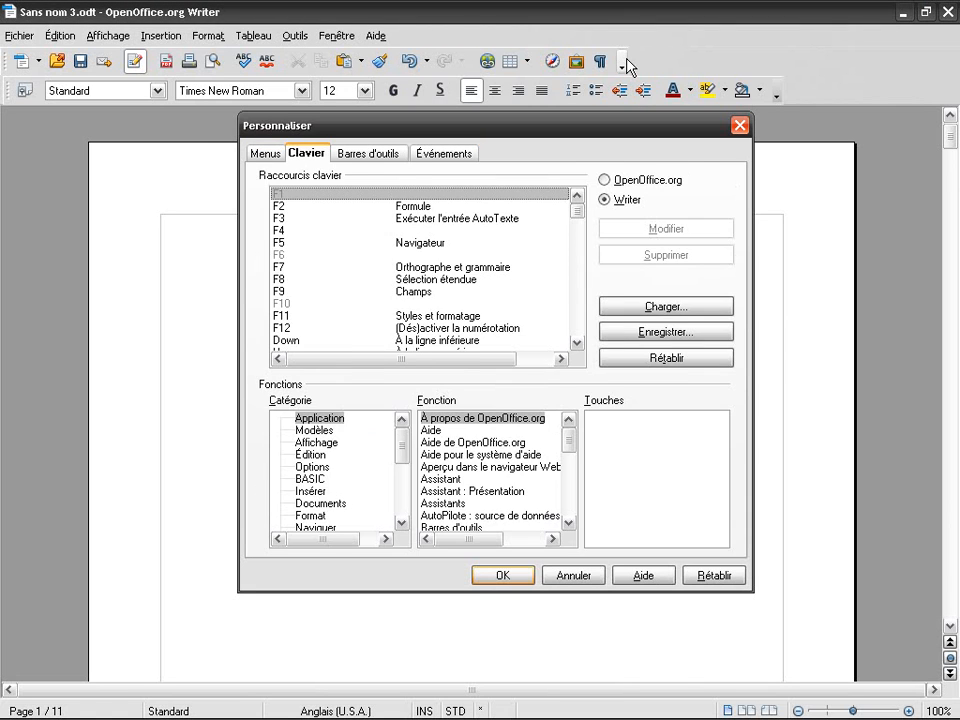
key("ctrl+Tab")
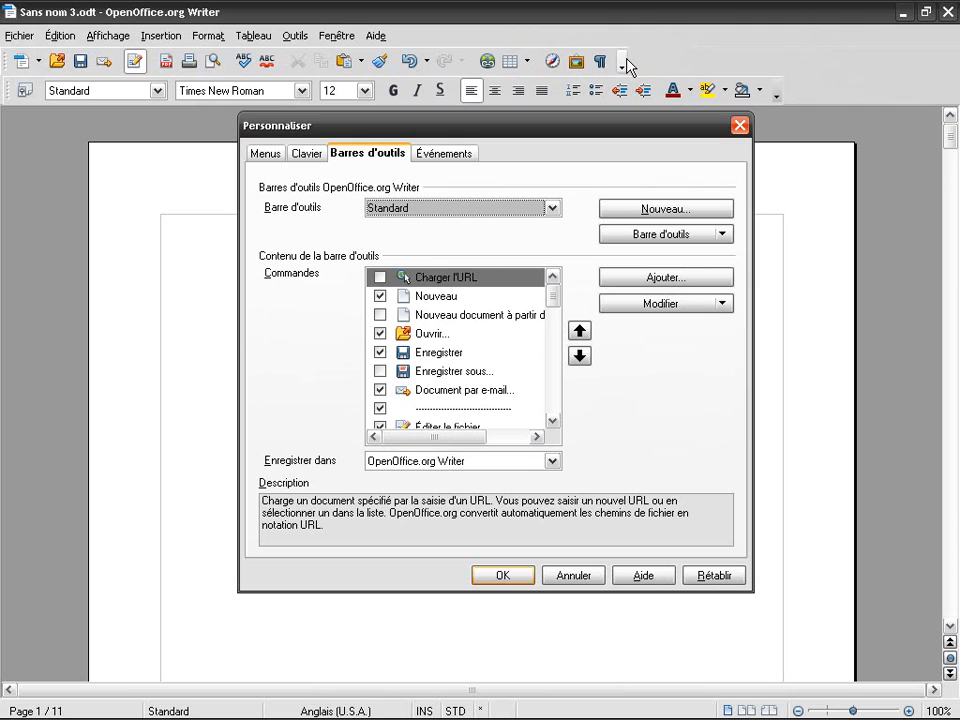
key("ctrl+Tab")
key("ctrl+Tab")
key("ctrl+Tab")
key("ctrl+Tab")
Hide the separator between Zoom and Aide de OpenOffice.org in the Standard toolbar's command list
key("Tab")
key("shift+Tab")
key("Down")
key("Up")
key("Tab")
key("Tab")
key("Tab")
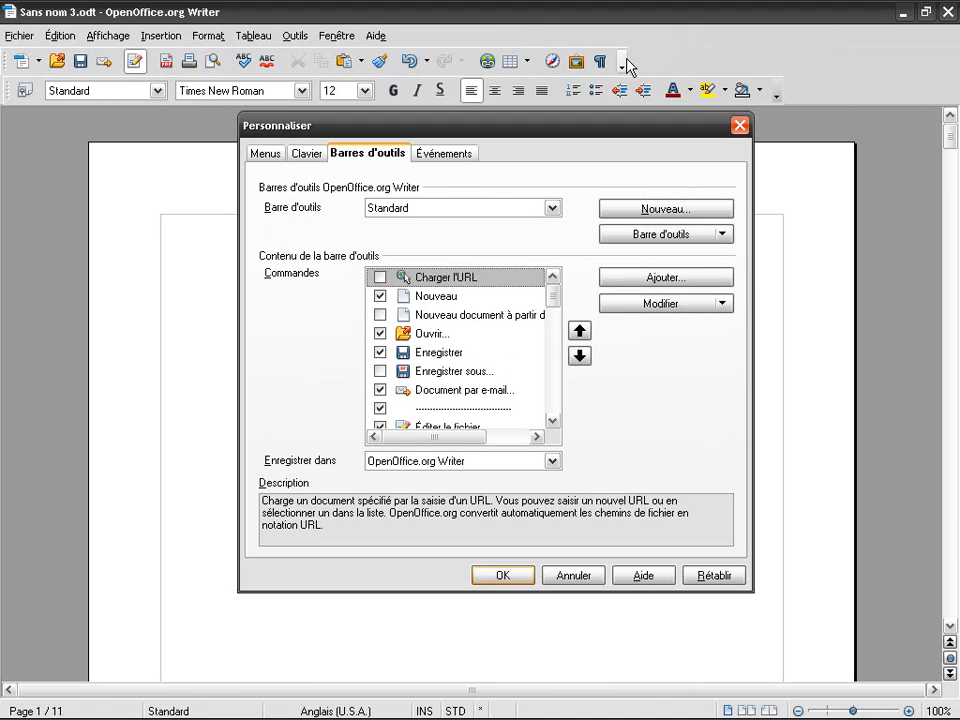
key("Down")
key("Down")
key("Down")
key("Down")
key("Down")
key("Down")
key("Down")
key("Down")
key("Down")
key("Down")
key("Down")
key("Down")
key("Down")
key("Down")
key("Down")
key("Down")
key("Down")
key("Down")
key("Down")
key("Down")
key("Down")
key("Down")
key("Down")
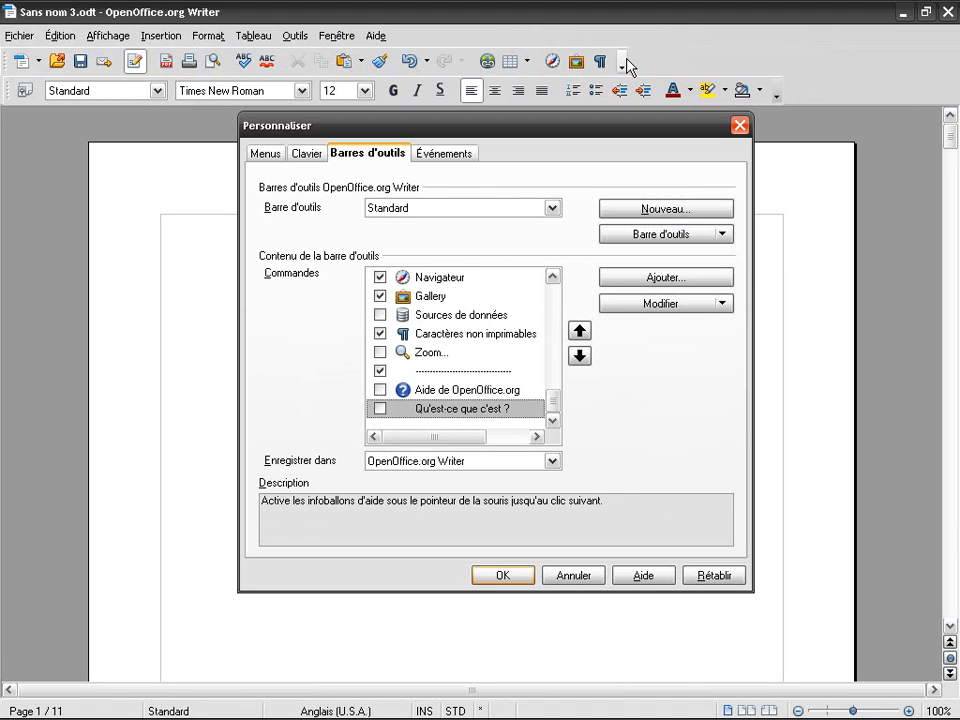
key("Up")
key("Up")
key("Up")
key("Down")
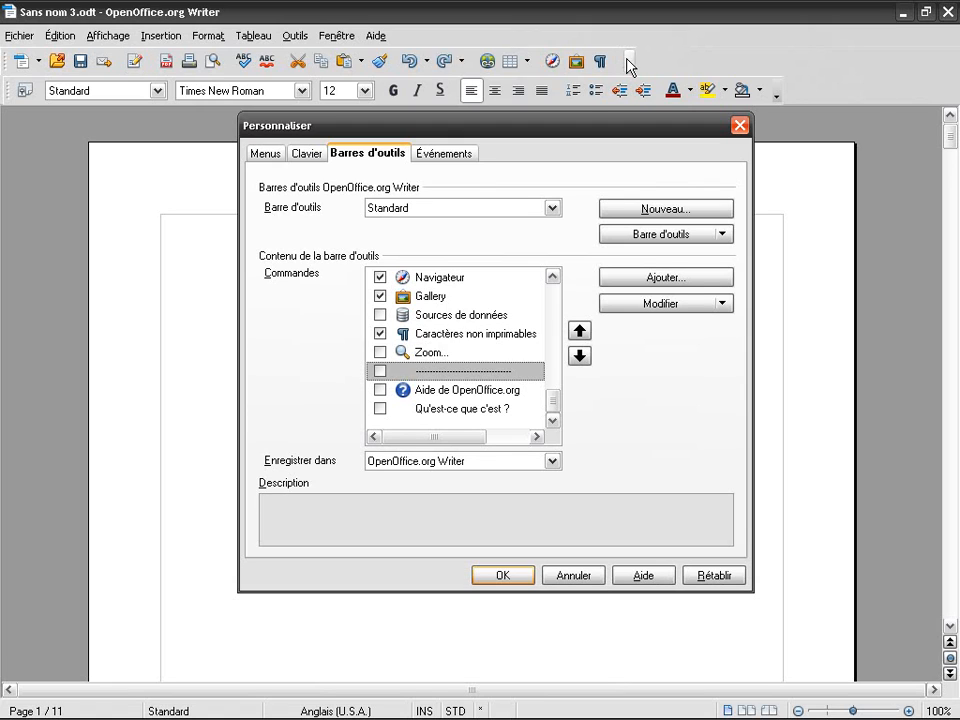
Make the Zoom command visible on the Standard toolbar
key("Up")
key("space")
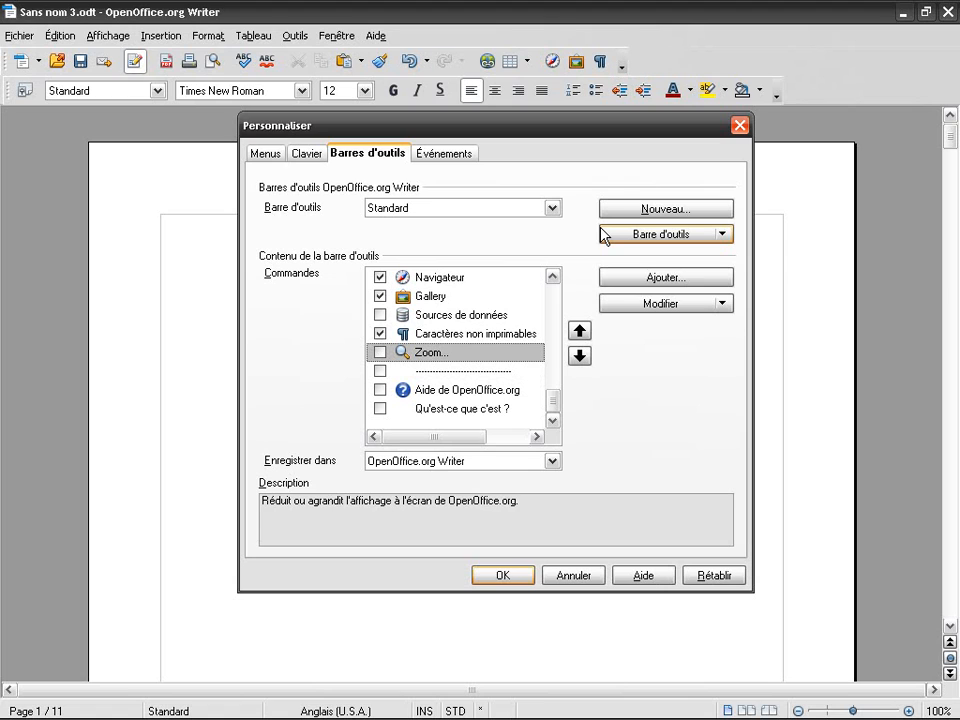
key("space")
key("Up")
key("Up")
key("Up")
key("Up")
key("Up")
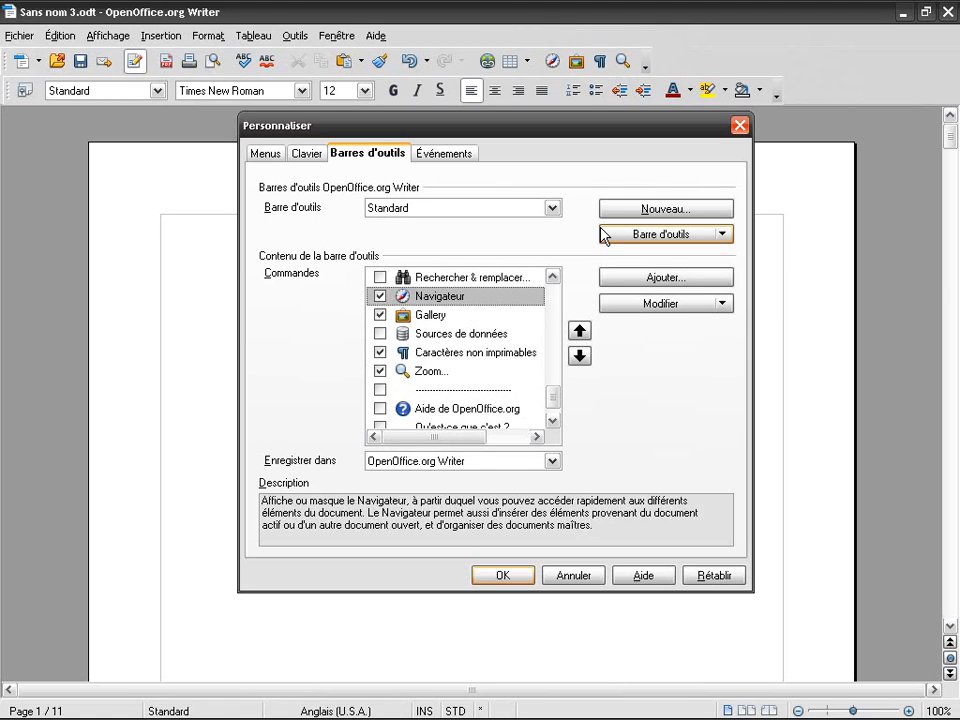
key("Down")
key("Down")
key("space")
key("Down")
key("space")
key("space")
key("Up")
key("space")
Hide the Gallery command and the separator above Rechercher & remplacer on the Standard toolbar
key("Up")
key("Up")
key("Up")
key("Up")
key("Down")
key("Down")
key("Down")
key("Down")
key("space")
key("Up")
key("Up")
key("Up")
key("space")
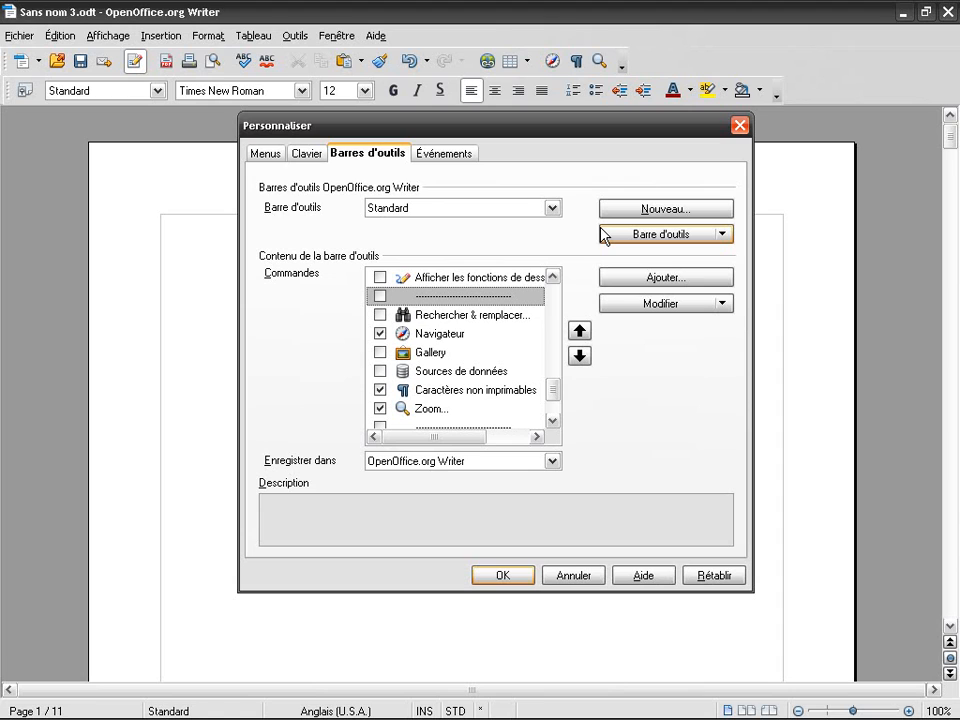
Select the Formatage toolbar as the one to customize
key("shift+Tab")
key("shift+Tab")
key("shift+Tab")
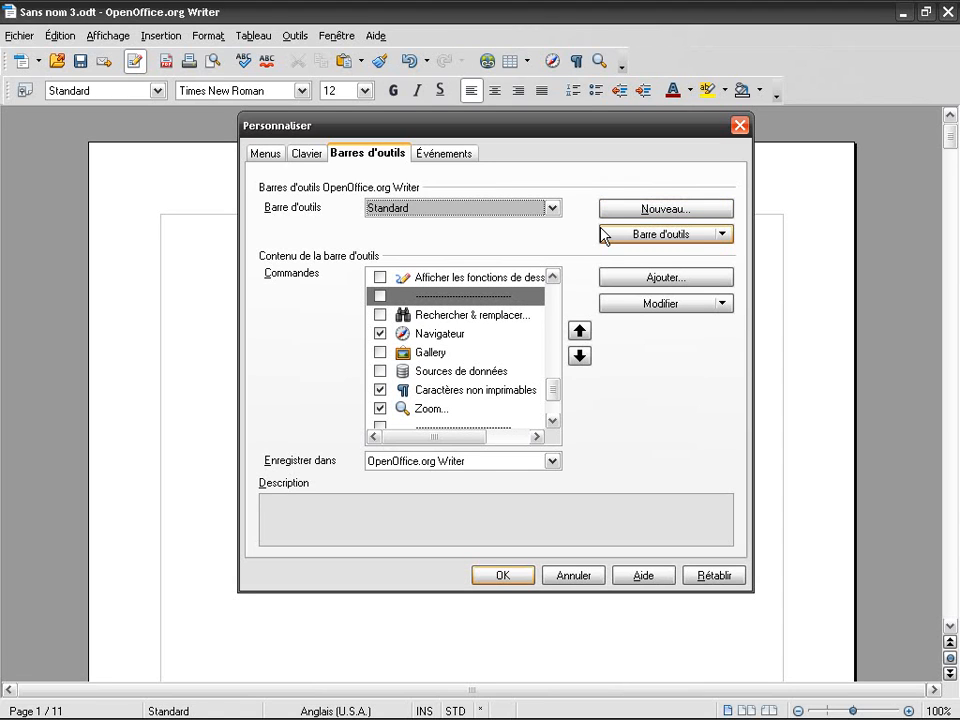
key("Down")
key("Down")
key("Down")
key("Down")
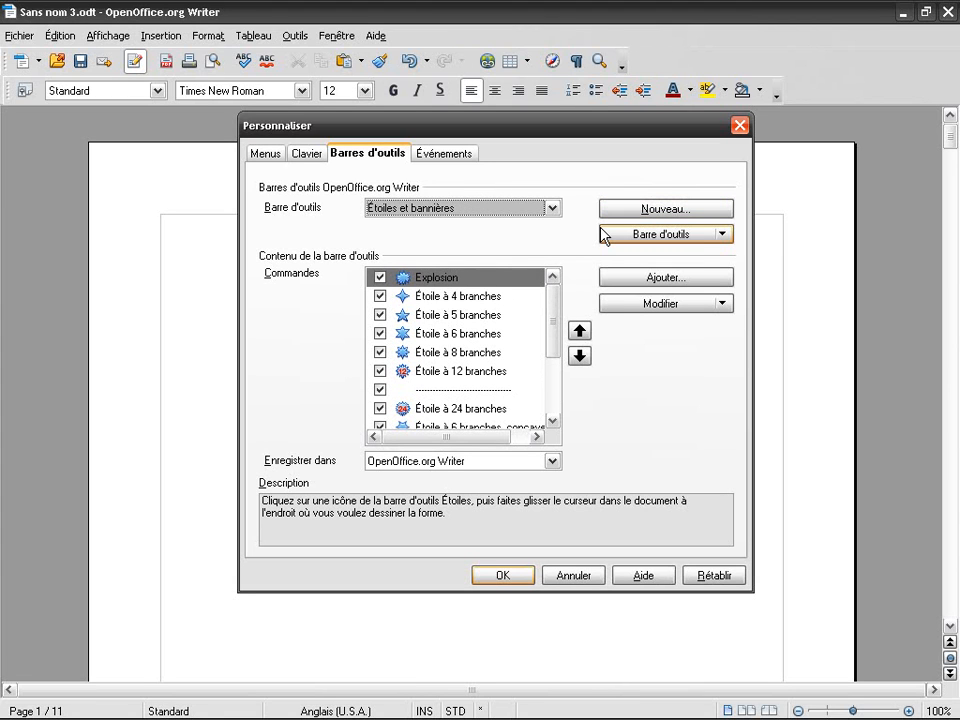
key("Down")
key("Down")
key("Down")
key("Down")
key("Down")
key("Down")
key("Down")
key("Down")
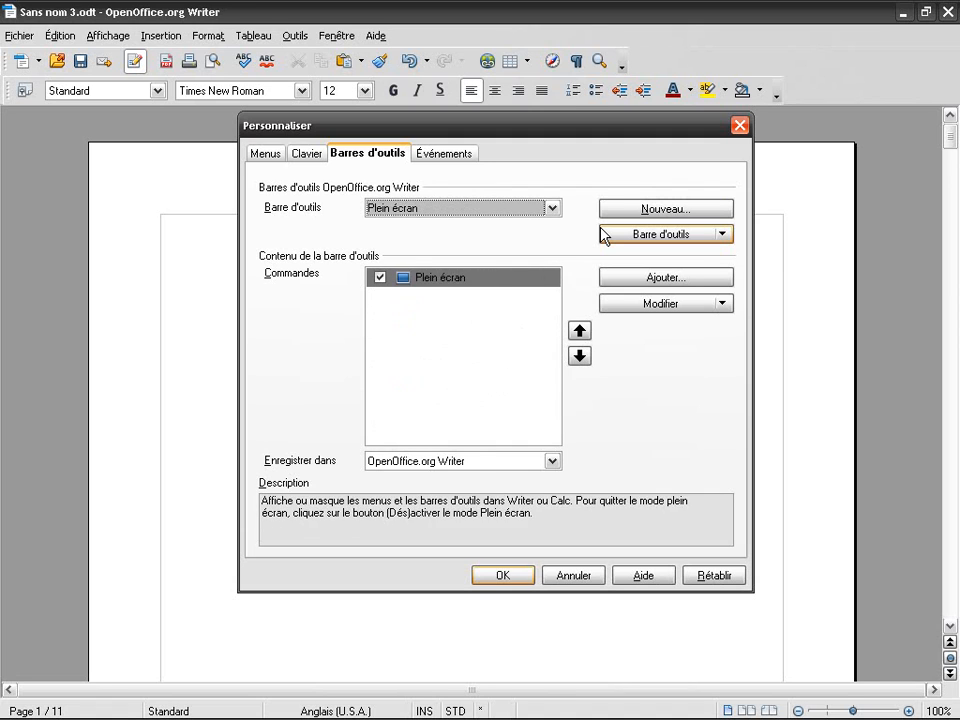
key("Down")
key("Down")
key("Down")
key("Down")
key("Down")
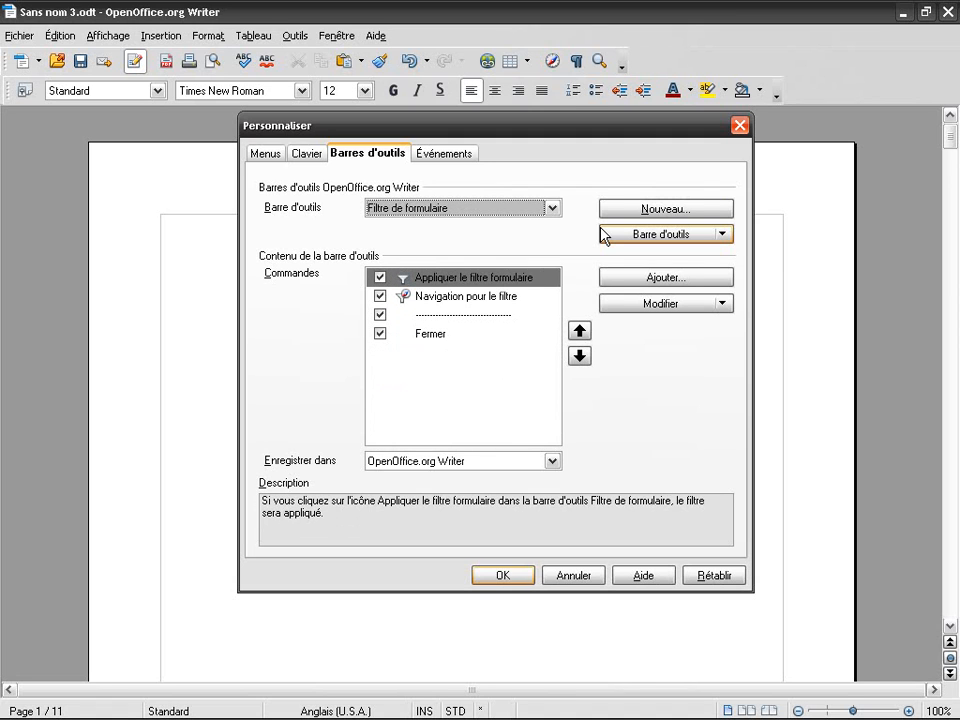
key("Down")
key("Down")
key("Down")
key("Down")
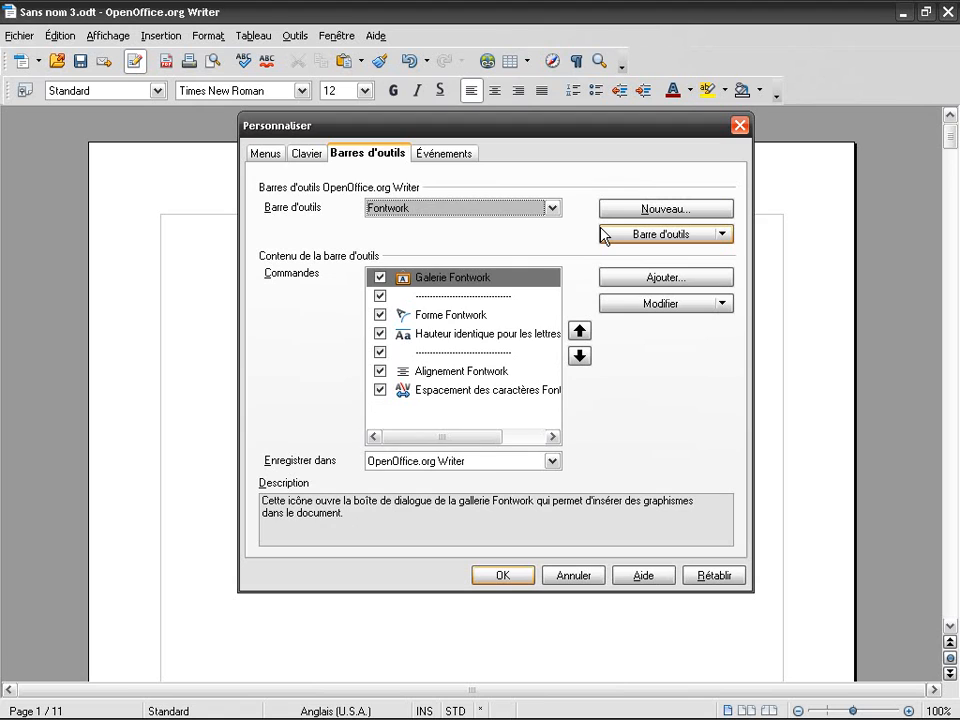
key("Up")
key("Down")
key("Up")
key("Tab")
key("Tab")
key("Tab")
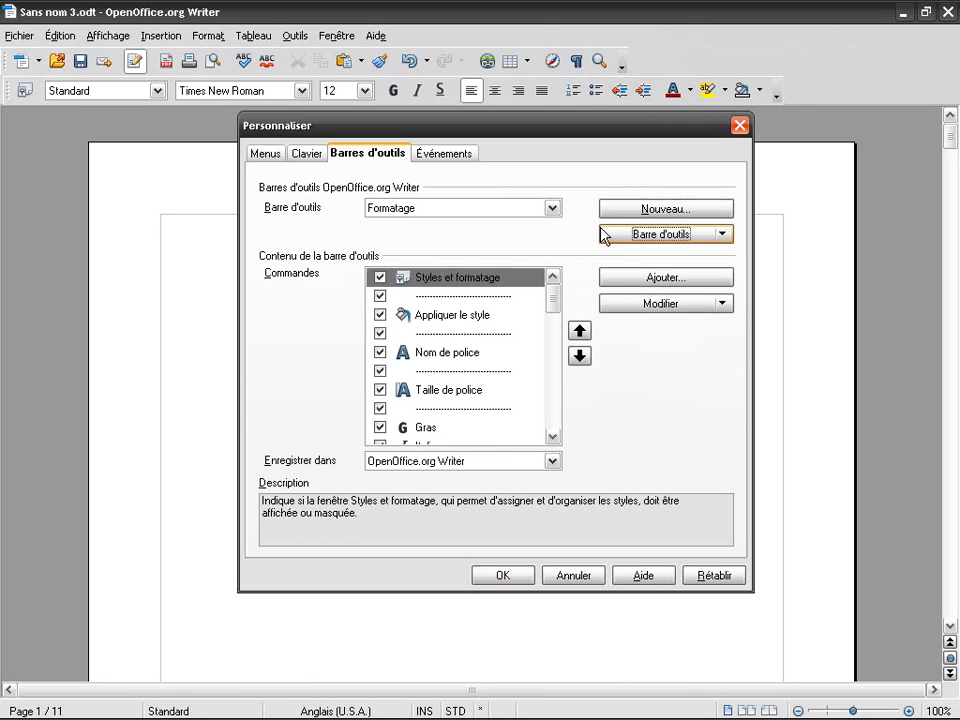
Look through the Formatage toolbar's command list down to its end and back up to the line spacing commands
key("Down")
key("Down")
key("Down")
key("Down")
key("Down")
key("Down")
key("Down")
key("Down")
key("Down")
key("Down")
key("Down")
key("Down")
key("Down")
key("Down")
key("Down")
key("Down")
key("Down")
key("Down")
key("Down")
key("Down")
key("Down")
key("Down")
key("Down")
key("Down")
key("Down")
key("Down")
key("Down")
key("Down")
key("Down")
key("Down")
key("Down")
key("Down")
key("Down")
key("Down")
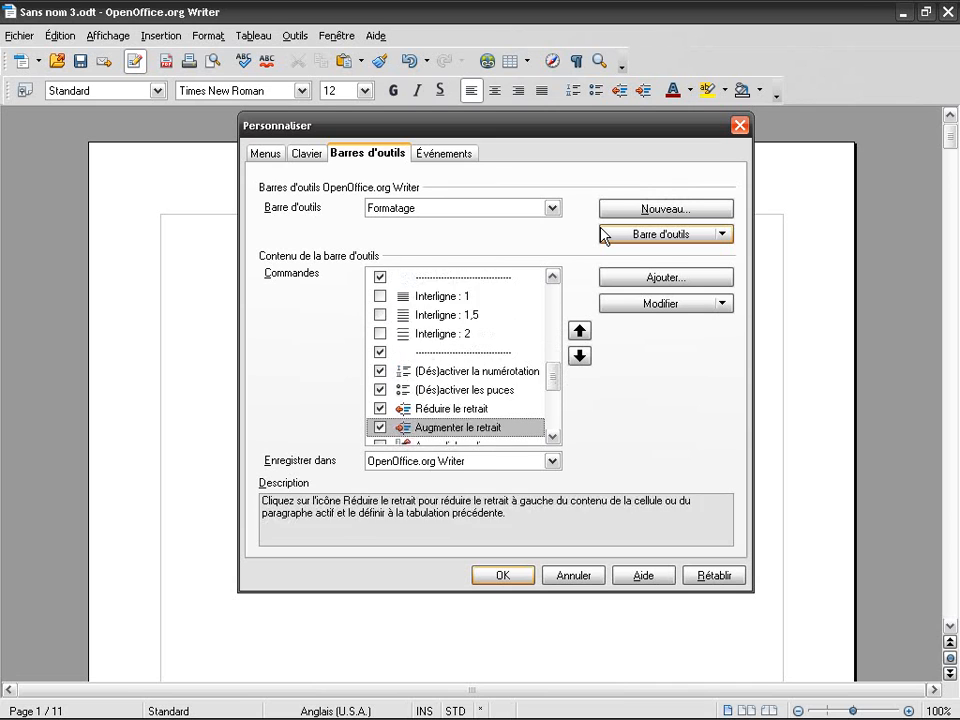
key("Up")
key("Up")
key("Up")
key("Up")
key("Up")
key("Up")
key("Up")
key("Up")
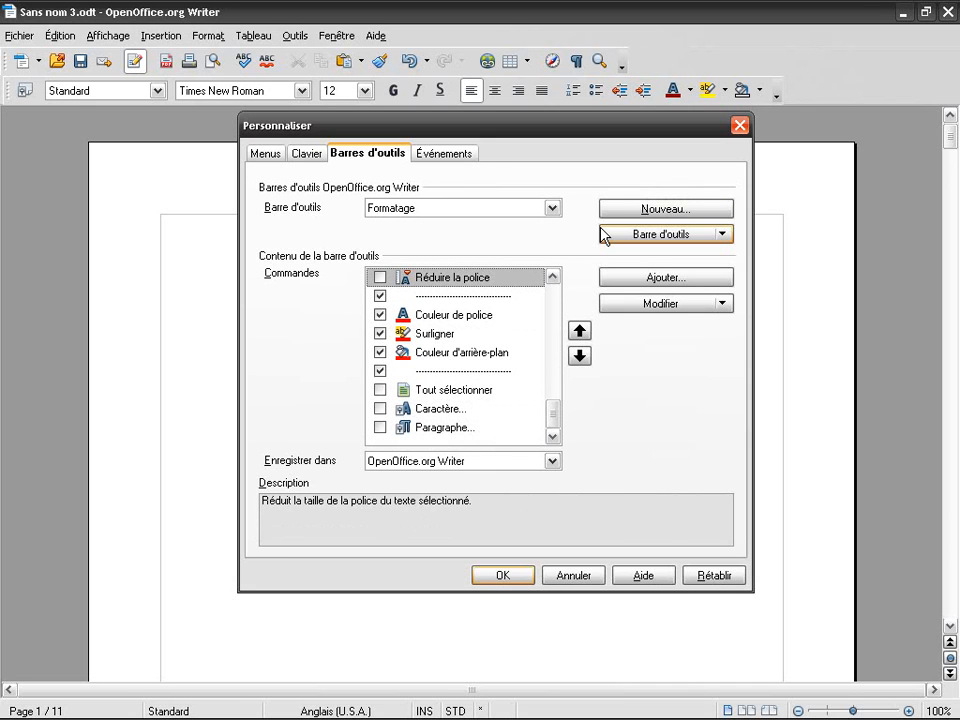
key("Up")
key("Up")
key("Up")
key("Up")
key("Up")
key("Up")
key("Up")
key("Up")
Hide the Réduire le retrait and Augmenter le retrait commands on the Formatage toolbar
key("Down")
key("Down")
key("Down")
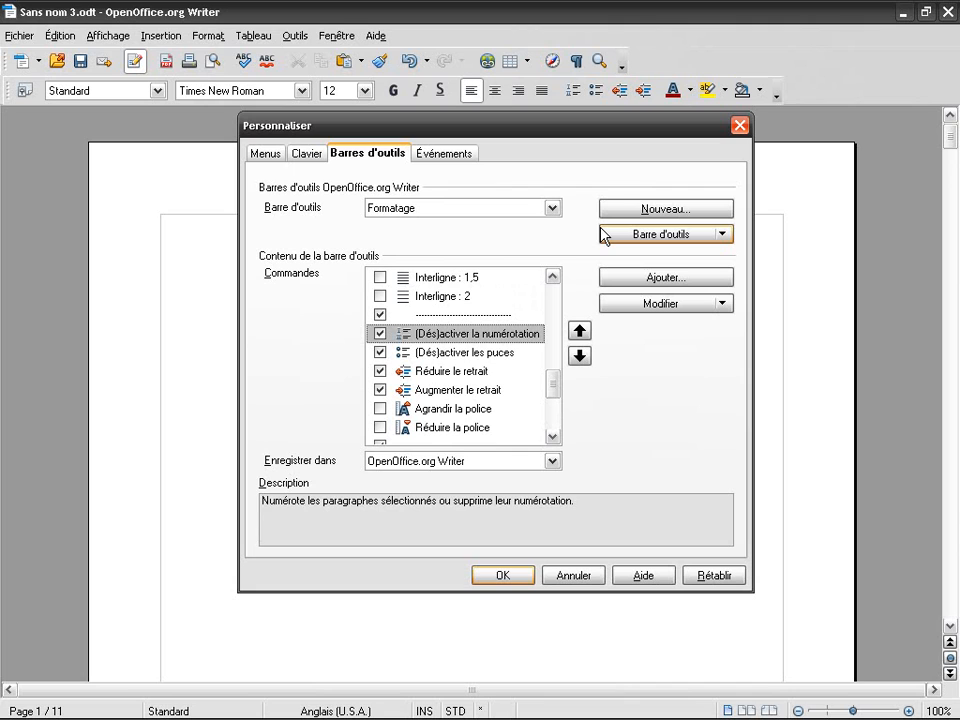
key("Down")
key("Down")
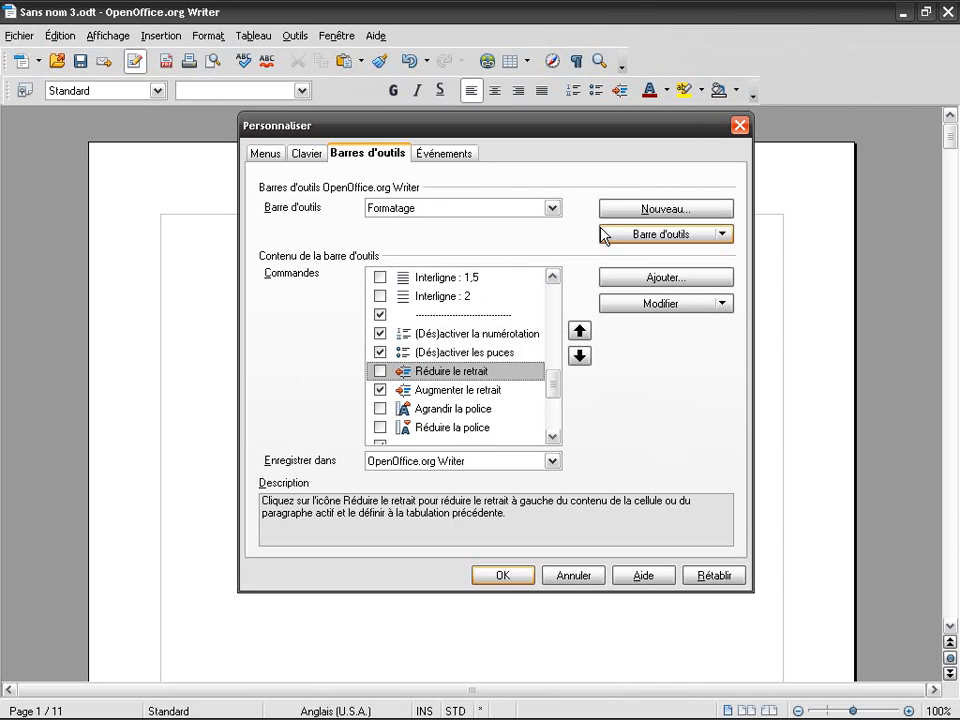
key("space")
key("Down")
key("space")
Make the Caractère and Paragraphe commands visible on the Formatage toolbar
key("Down")
key("Down")
key("Down")
key("Down")
key("Down")
key("Down")
key("Down")
key("Down")
key("Down")
key("Down")
key("Up")
key("space")
key("Down")
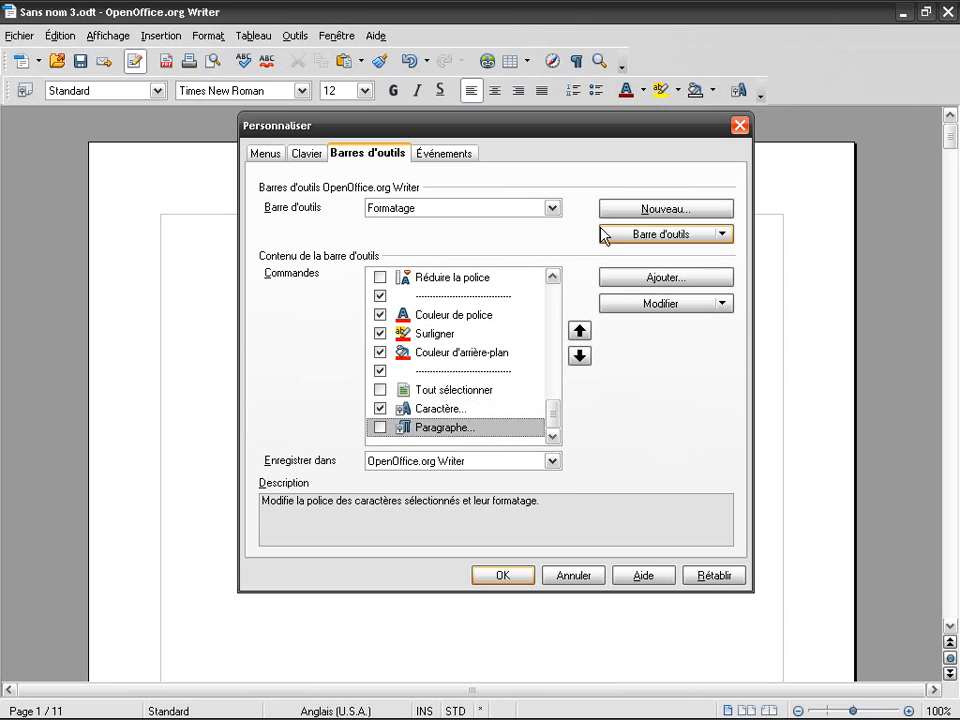
key("space")
Hide the separator between Couleur d'arrière-plan and Tout sélectionner on the Formatage toolbar
key("Up")
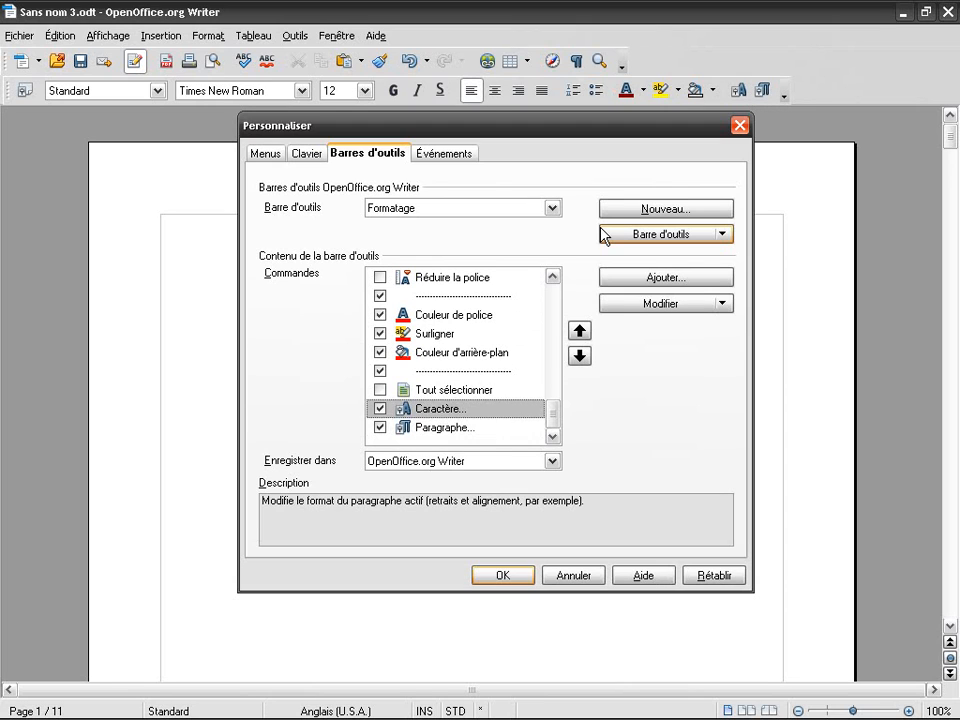
key("Up")
key("Up")
key("space")
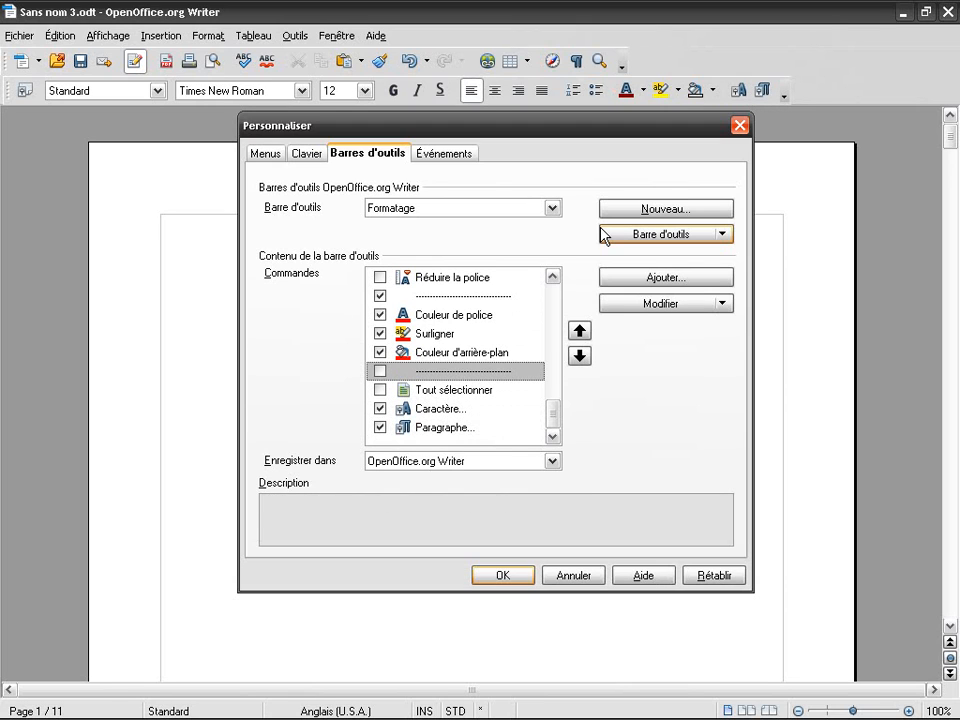
Make the Exposant and Indice commands visible on the Formatage toolbar
key("Up")
key("Up")
key("Up")
key("Up")
key("Up")
key("Up")
key("Up")
key("Up")
key("Up")
key("Up")
key("Up")
key("Up")
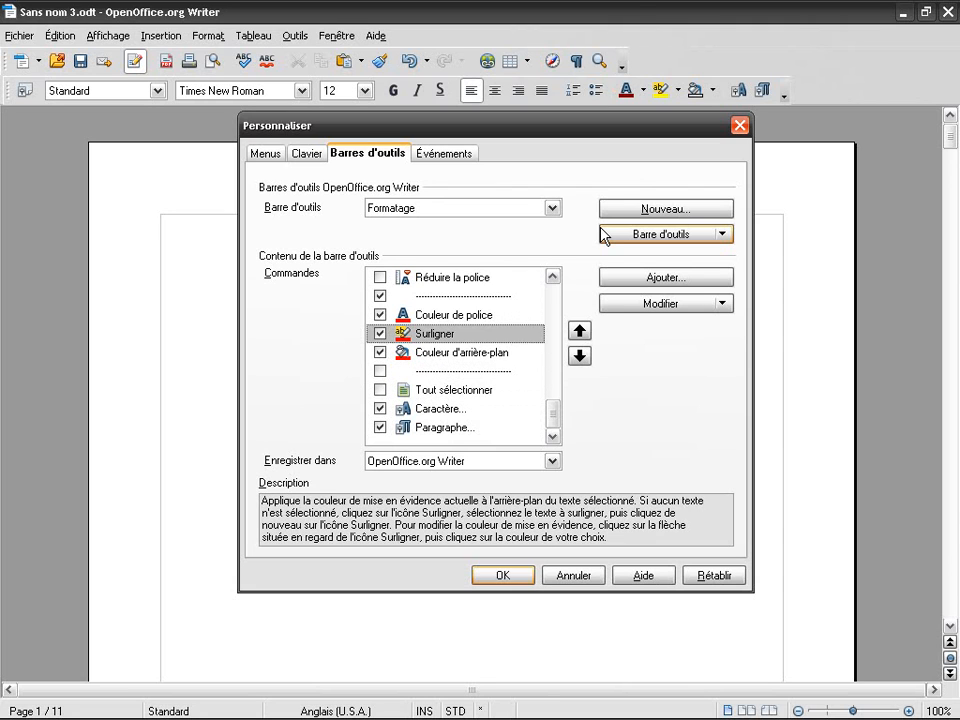
key("Up")
key("Up")
key("Up")
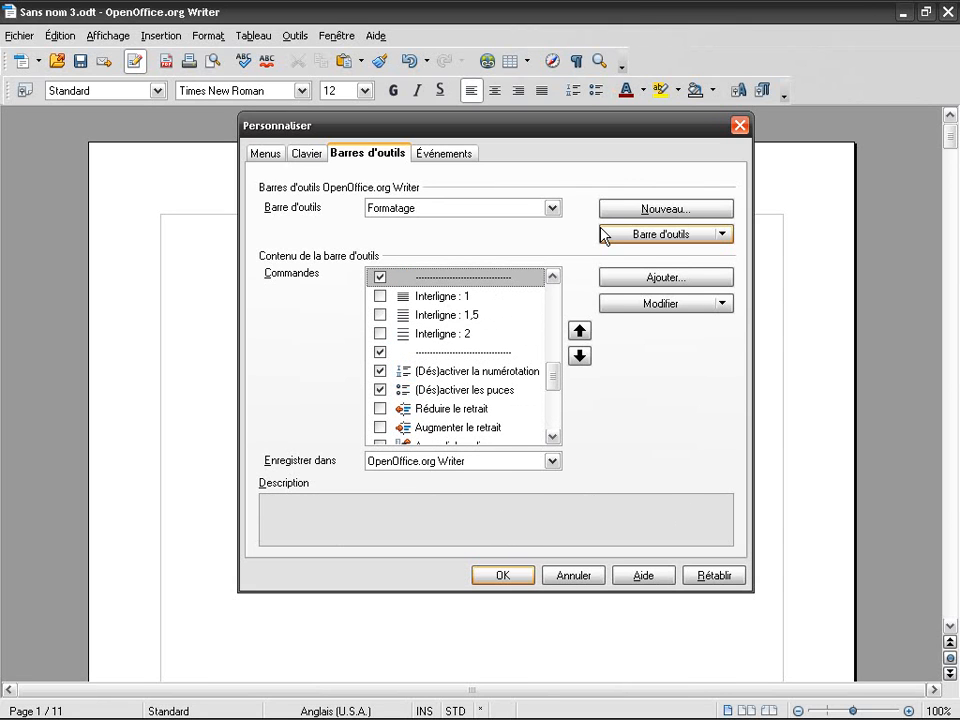
key("Up")
key("Up")
key("Up")
key("Up")
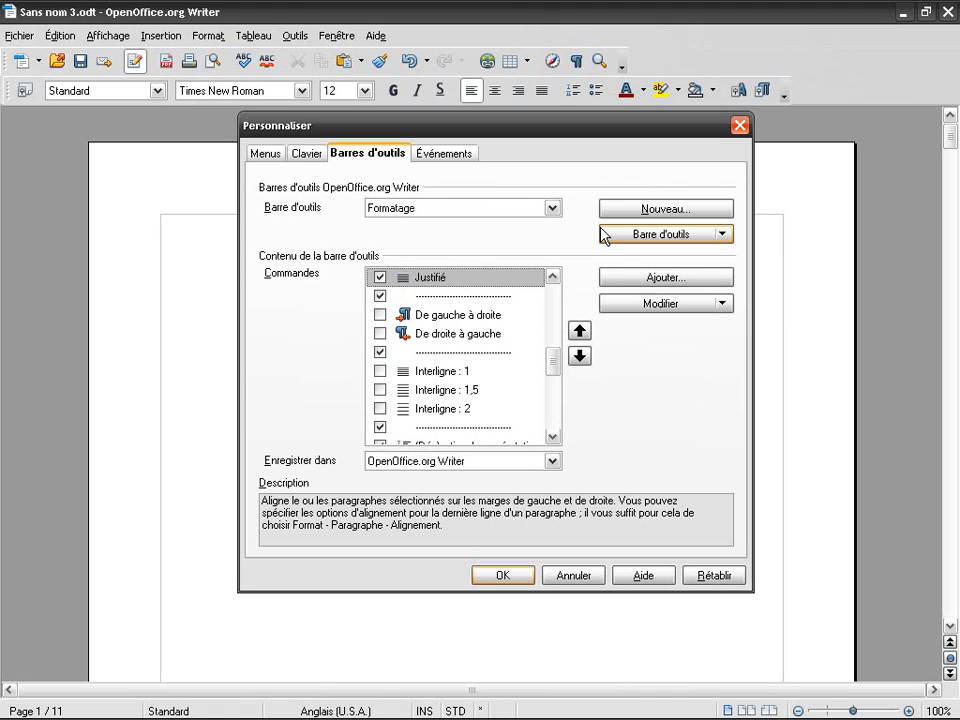
key("Up")
key("Up")
key("Up")
key("Up")
key("Up")
key("Up")
key("Down")
key("Down")
key("Up")
key("Up")
key("Up")
key("Up")
key("Up")
key("Up")
key("Up")
key("Down")
key("Down")
key("Down")
key("Down")
key("Down")
key("space")
key("Down")
key("space")
Review the Formatage toolbar's remaining commands from Soulignage back to Styles et formatage at the start of the list
key("Up")
key("Up")
key("Up")
key("Up")
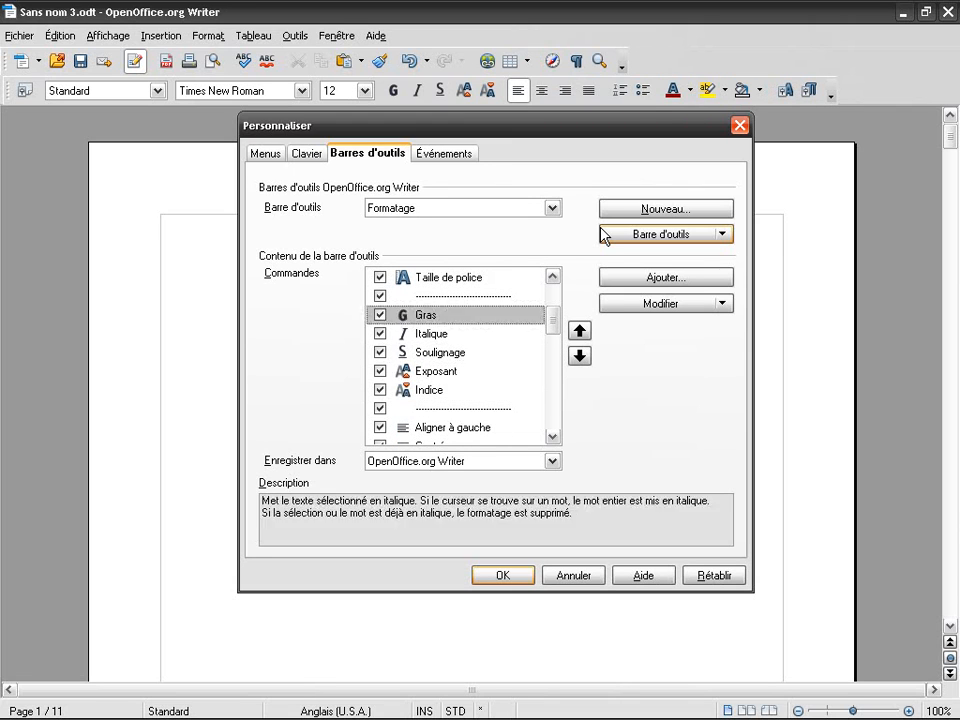
key("Up")
key("Up")
key("Up")
key("Up")
key("Up")
key("Up")
key("Up")
key("Up")
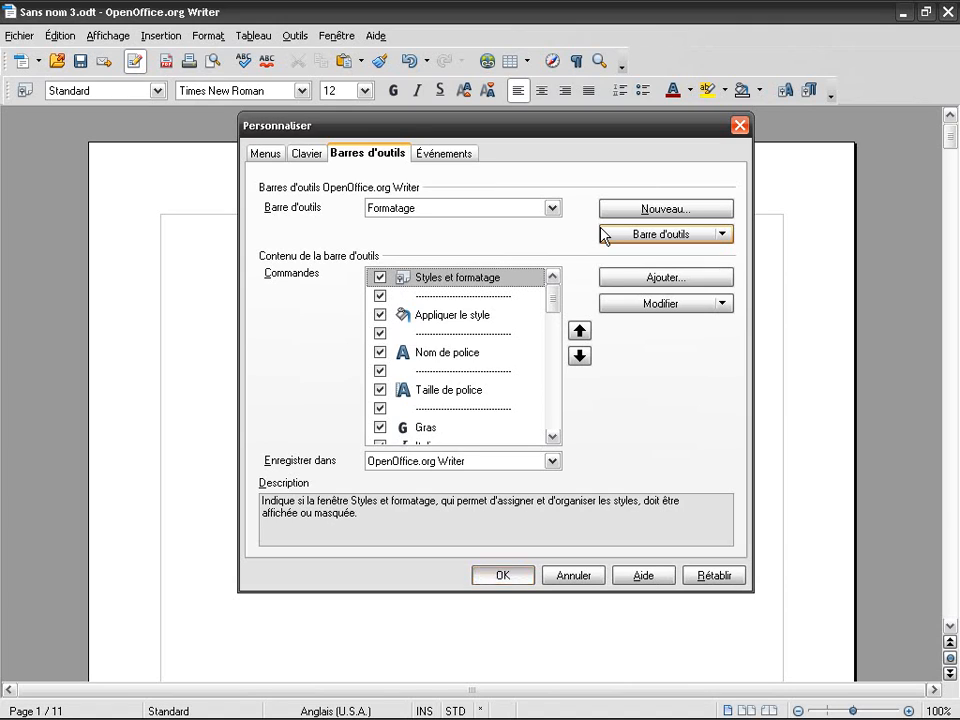
Apply the Formatage toolbar changes and reopen the Personnaliser dialog
key("Return")
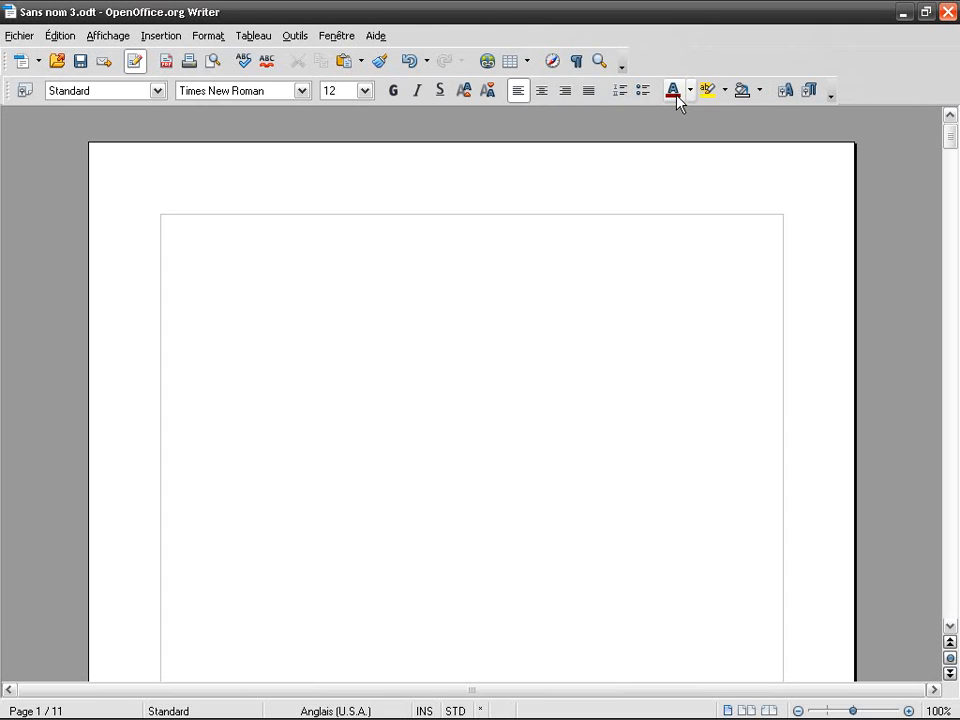
key("alt")
key("Right")
key("Right")
key("Right")
key("Right")
key("Right")
key("Right")
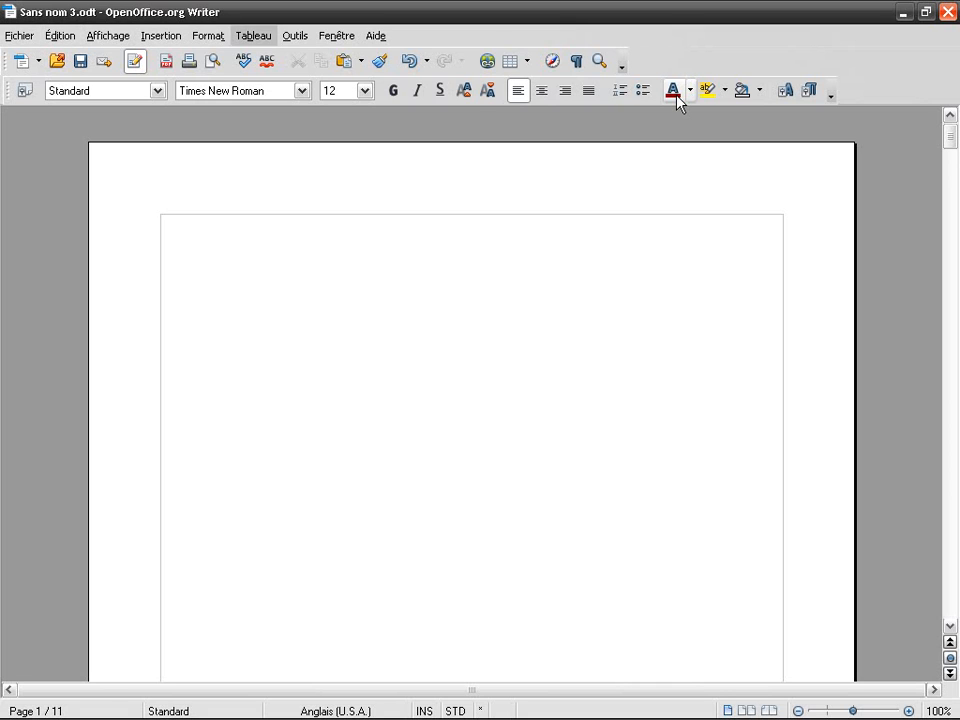
key("Down")
key("Up")
key("Up")
key("Up")
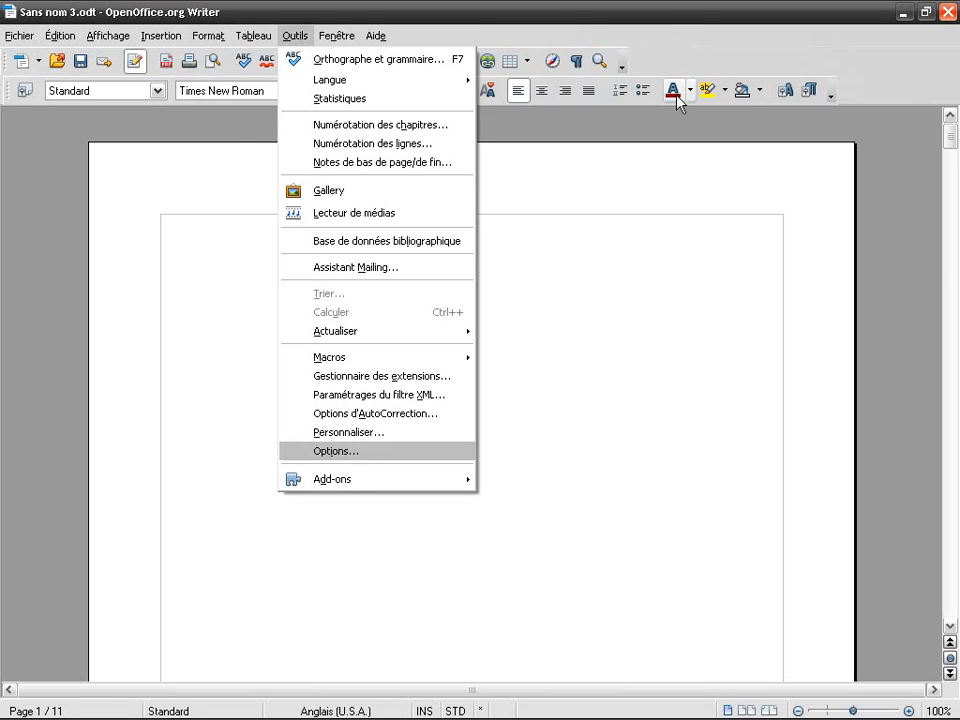
key("Return")
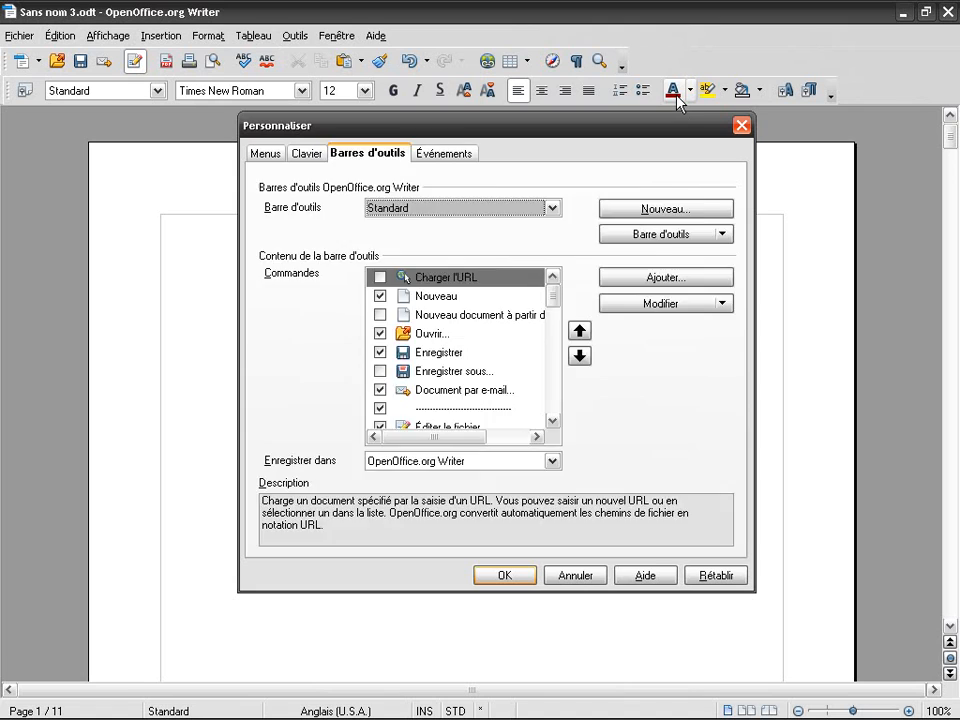
Show the menu customization settings and look at the list of menus that can be customized
key("ctrl+Tab")
key("ctrl+Tab")
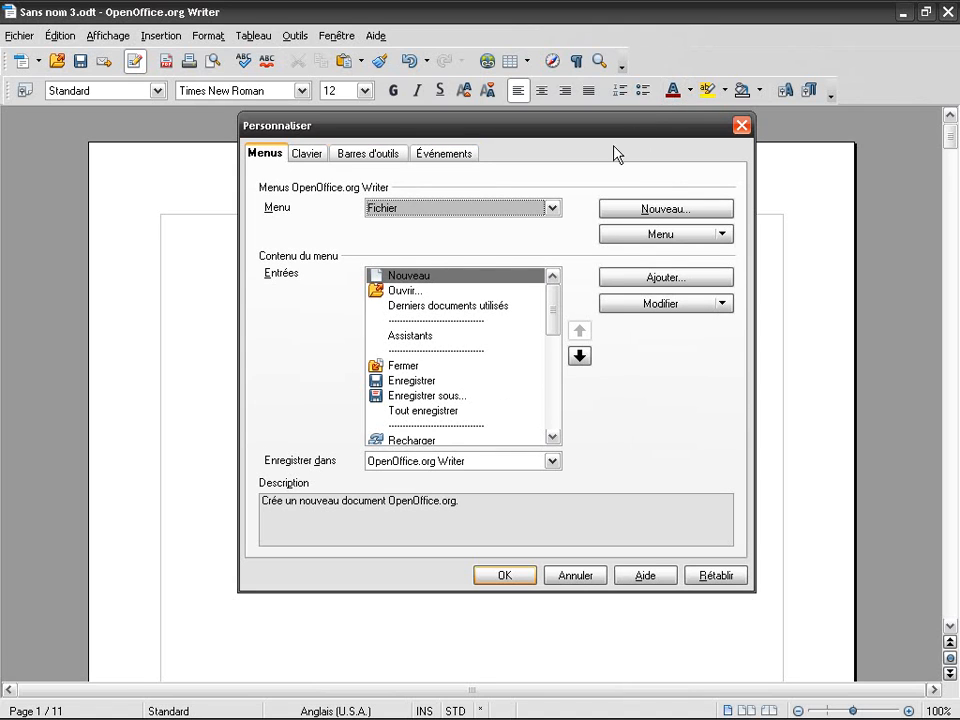
left_click(552, 208)
left_click(553, 208)
left_click(552, 208)
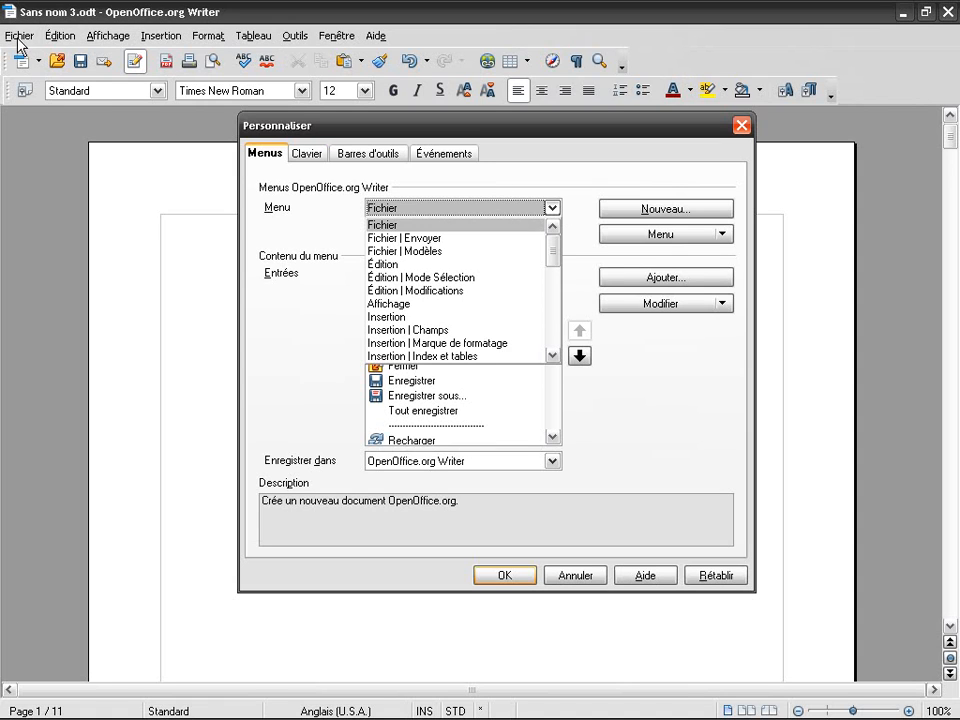
left_click(553, 209)
Move Enregistrer up to directly below Derniers documents utilisés in the Fichier menu, apply the change and check the menu
mouse_move(555, 352)
left_mouse_down()
mouse_move(553, 432)
mouse_move(553, 336)
left_mouse_up()
left_click(464, 368)
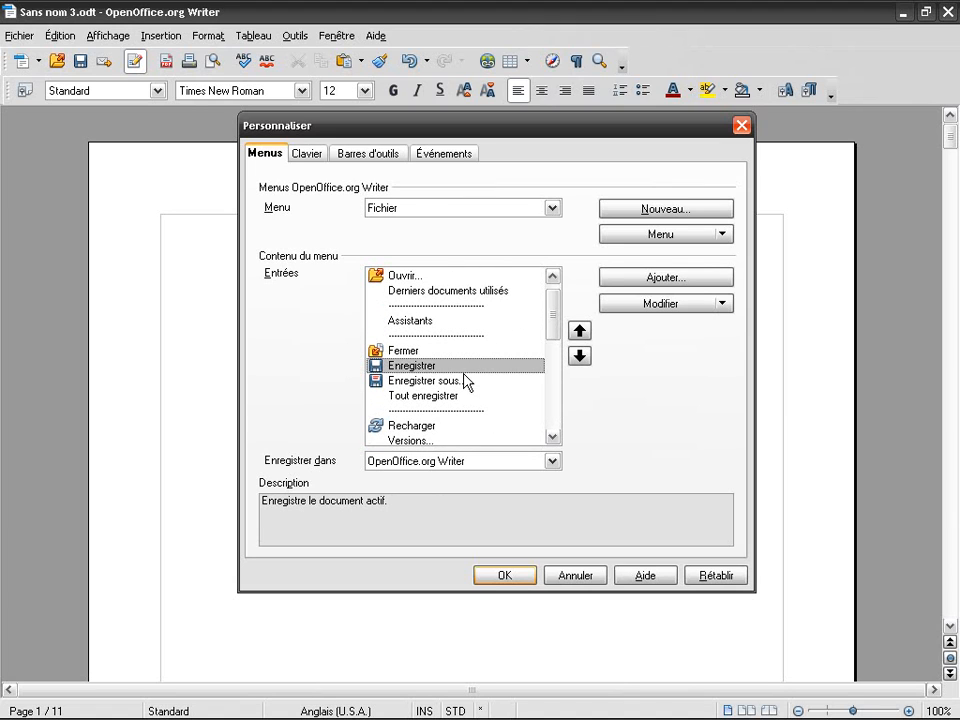
left_click(580, 331)
left_click(580, 331)
left_click(580, 331)
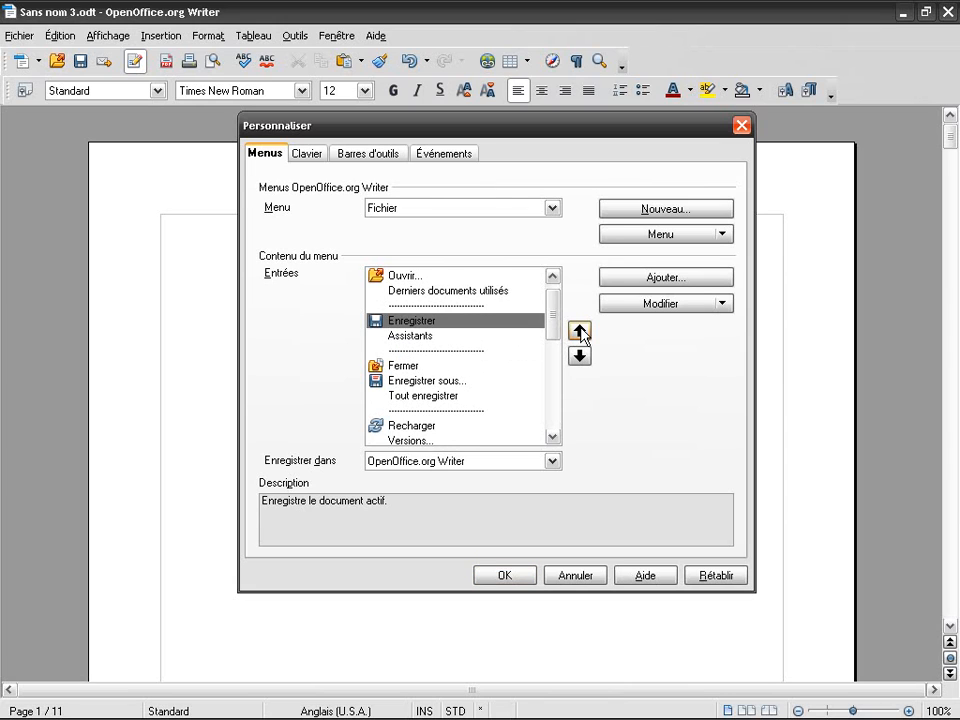
left_click(580, 331)
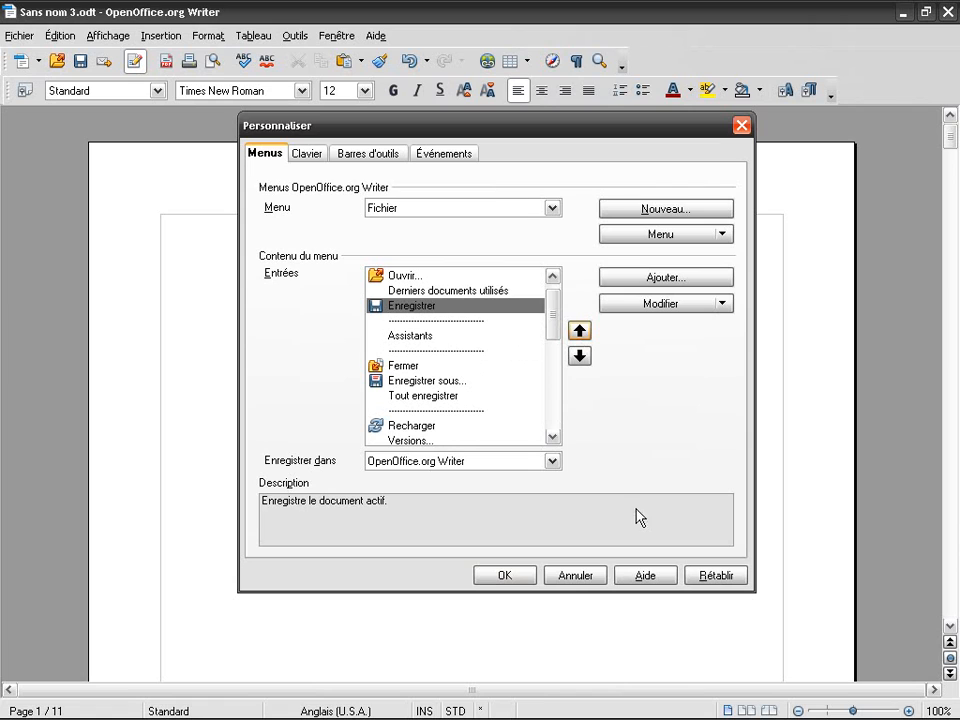
left_click(512, 577)
left_click(22, 37)
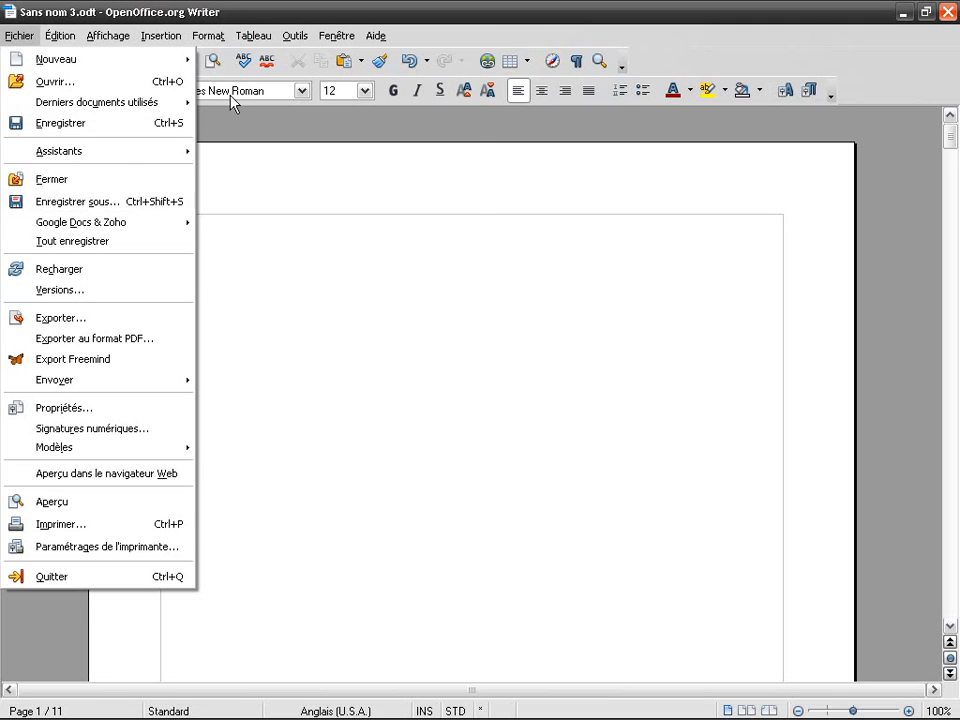
Reopen the menu customization and move Enregistrer back down to directly below Fermer in the Fichier menu
left_click(358, 430)
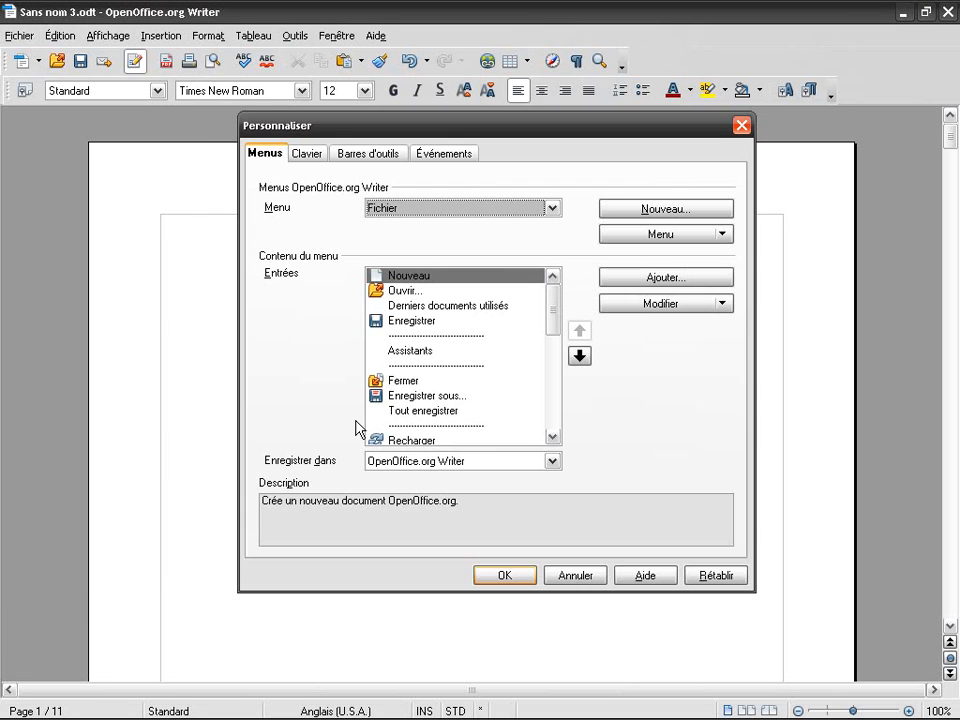
left_click(476, 322)
left_click(588, 360)
left_click(588, 360)
left_click(588, 360)
left_click(588, 360)
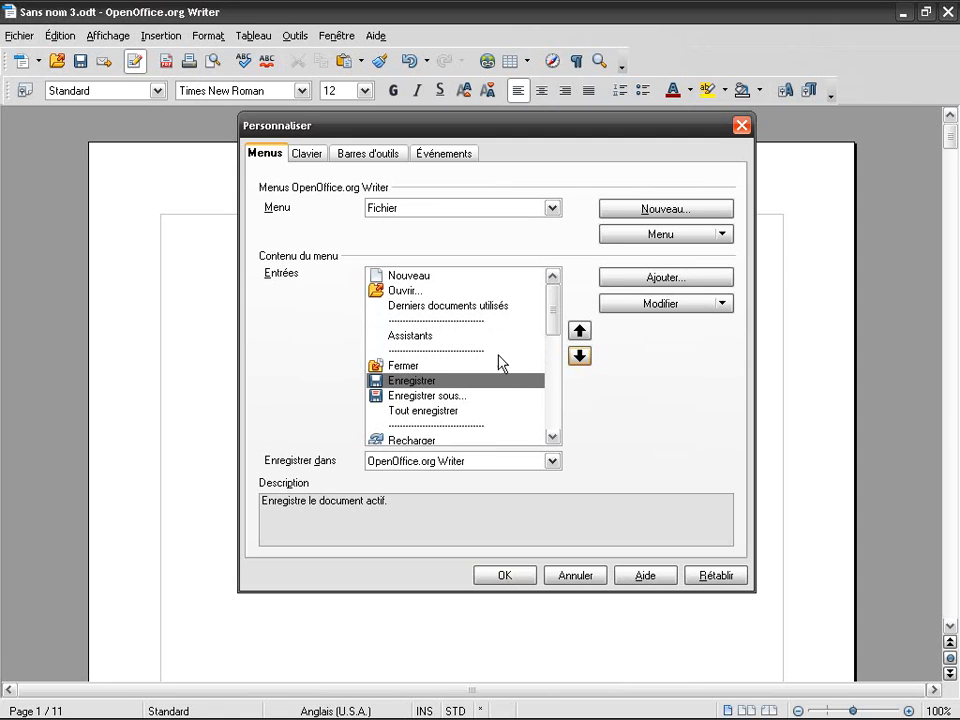
mouse_move(551, 328)
left_mouse_down()
mouse_move(551, 425)
mouse_move(551, 328)
left_mouse_up()
Move the Édition menu to directly after Affichage on the menu bar and apply the change
left_click(728, 232)
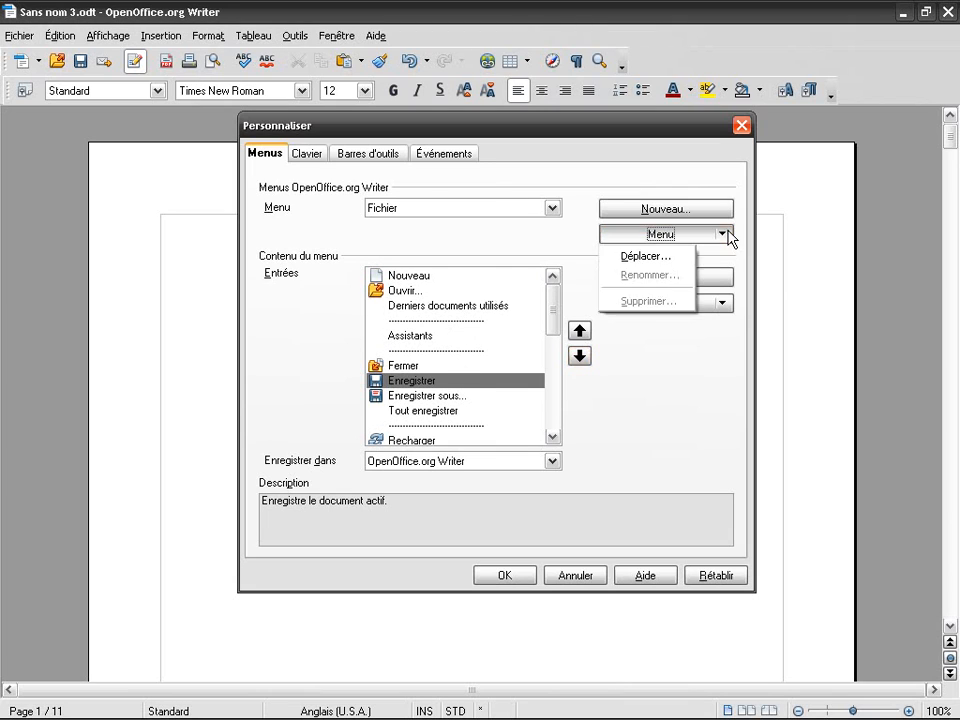
left_click(663, 263)
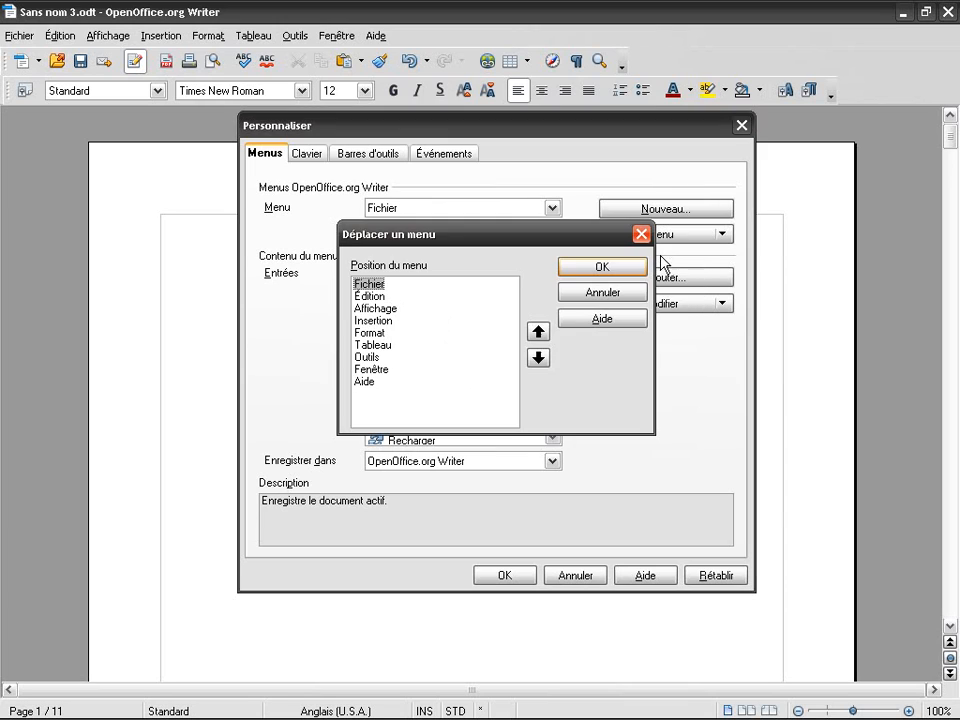
left_click(375, 296)
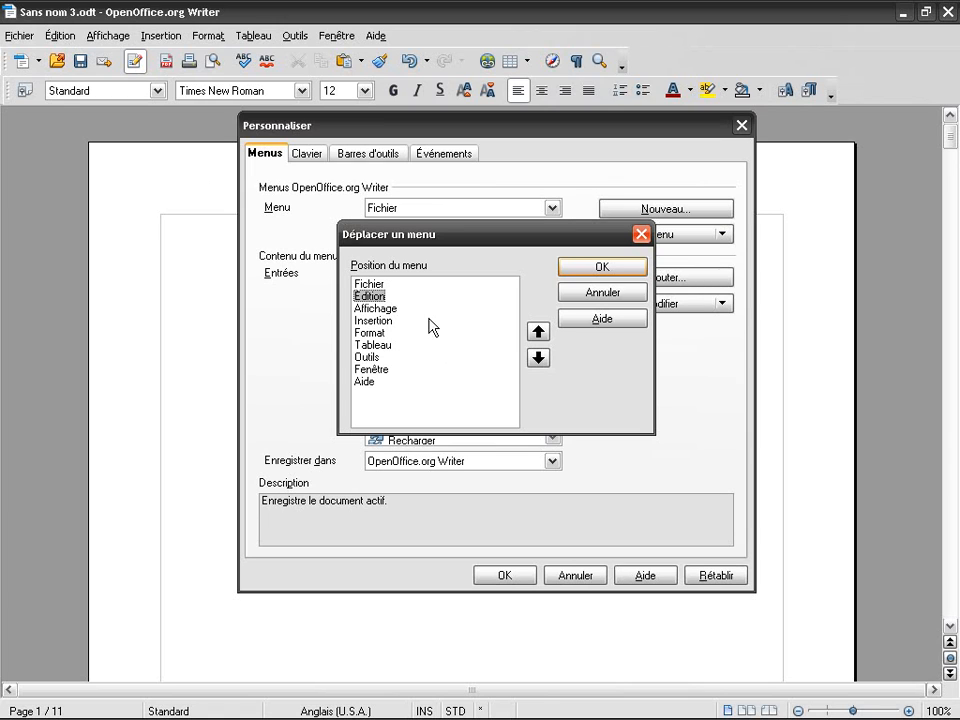
left_click(539, 358)
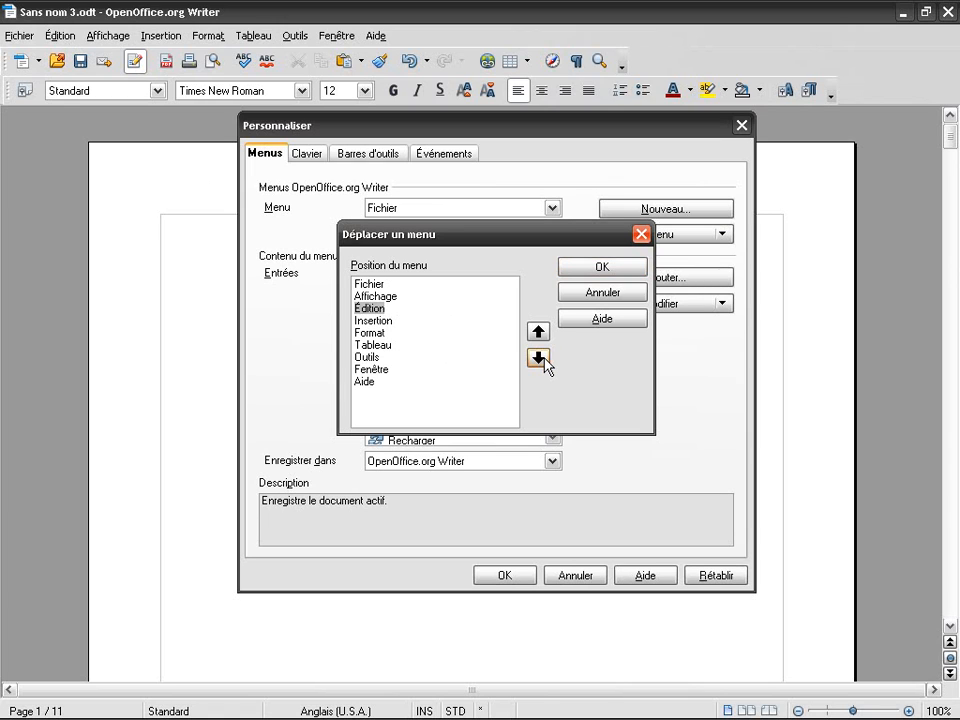
left_click(617, 268)
left_click(512, 570)
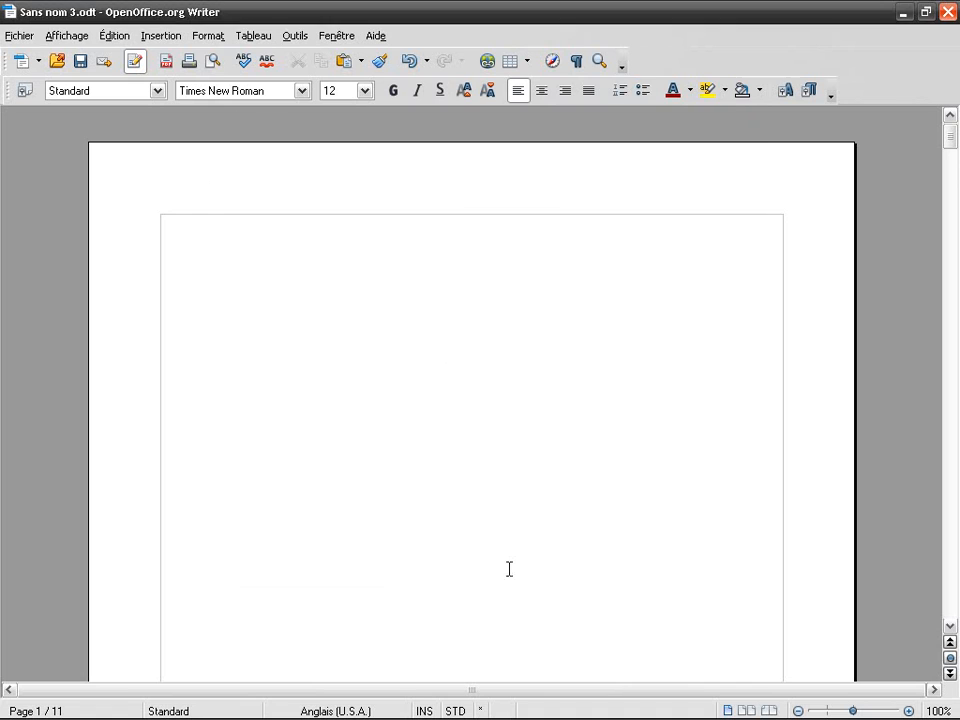
Reopen the menu customization and move the Affichage menu back to directly after Édition
left_click(293, 36)
left_click(422, 435)
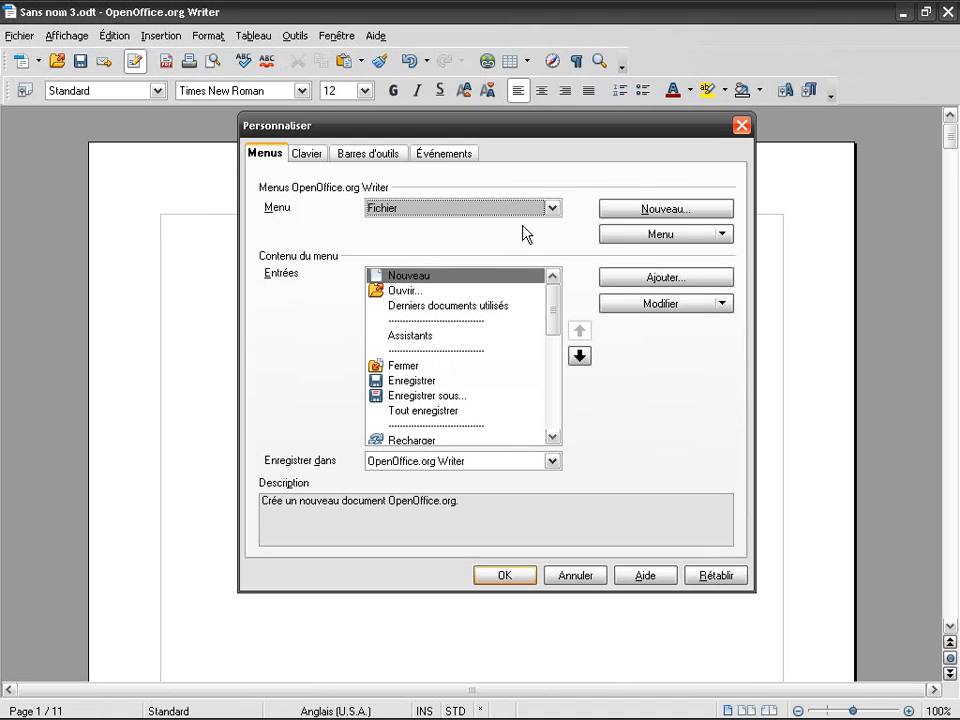
left_click(676, 240)
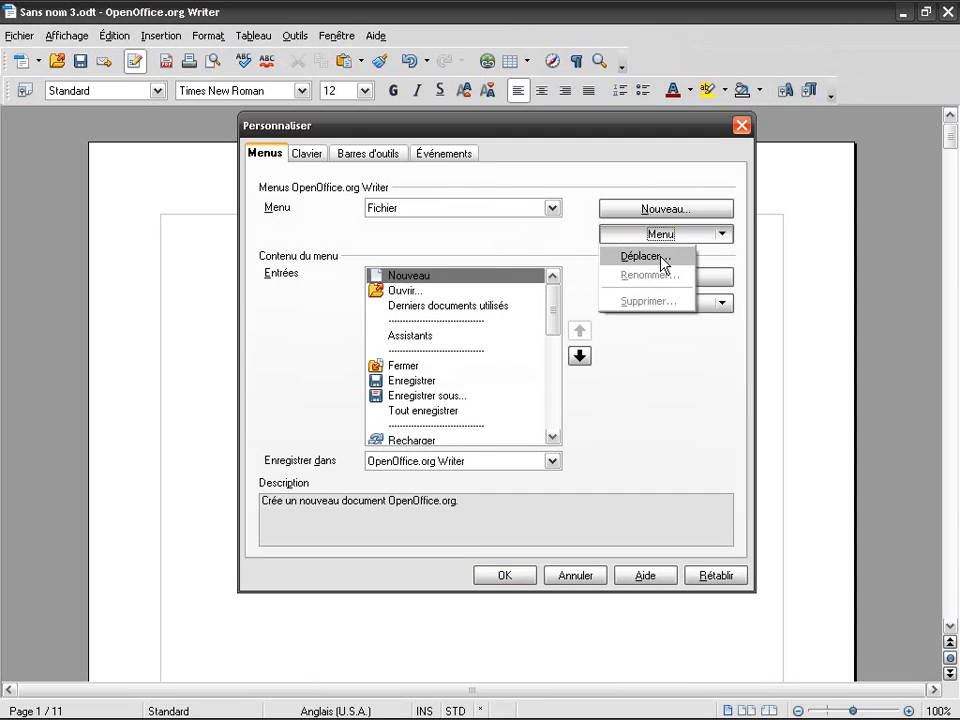
left_click(664, 263)
left_click(390, 296)
left_click(538, 358)
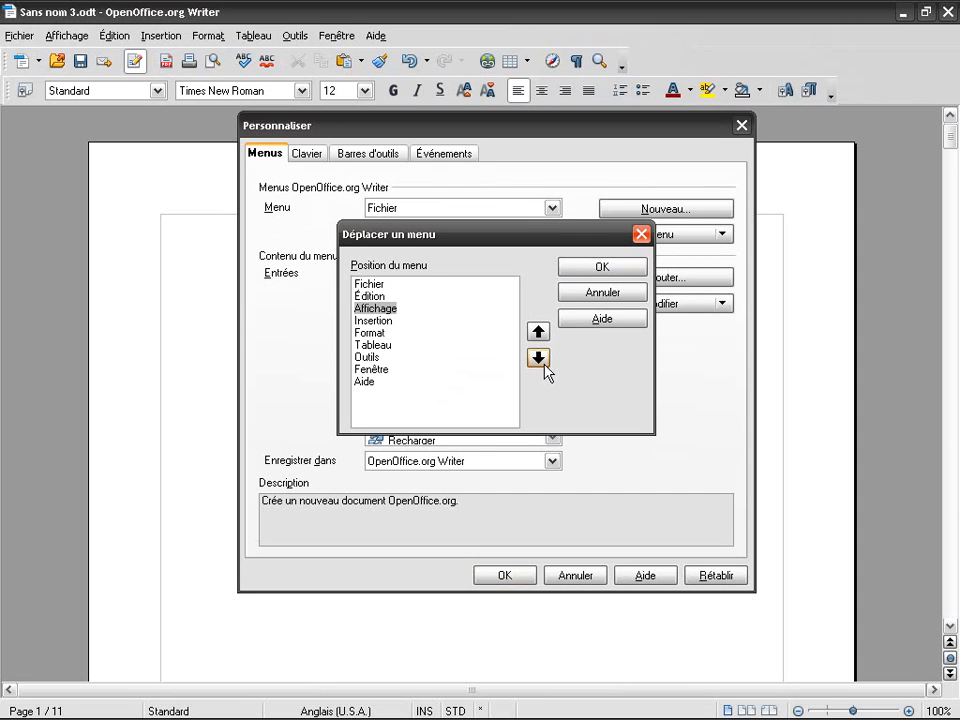
left_click(613, 269)
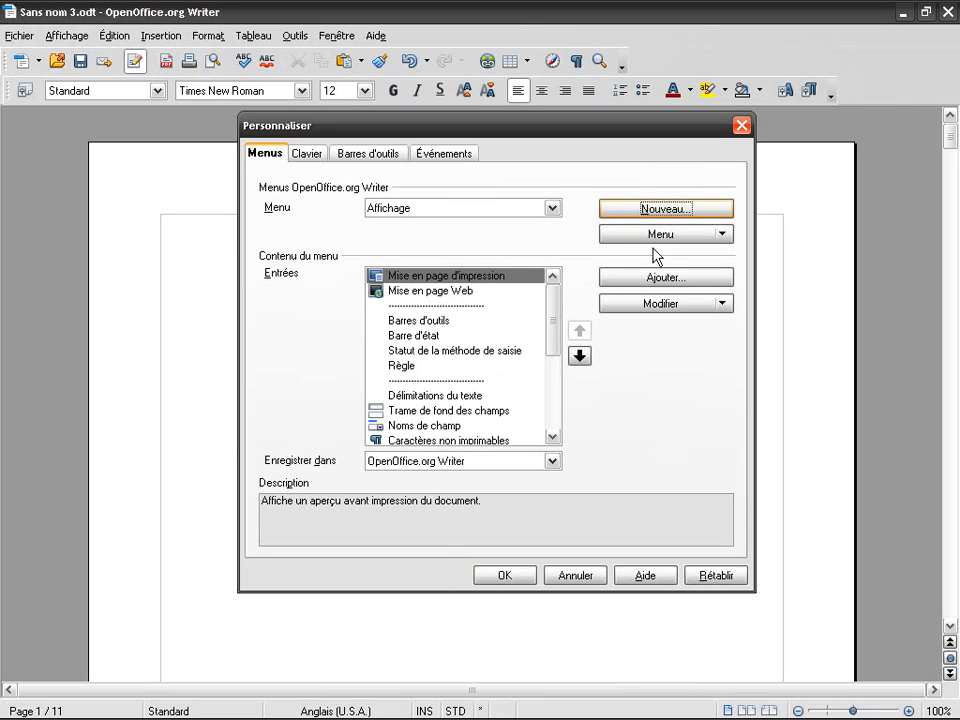
Start a new menu, trying the names "macro" and "mes commandes" for it
left_click(665, 208)
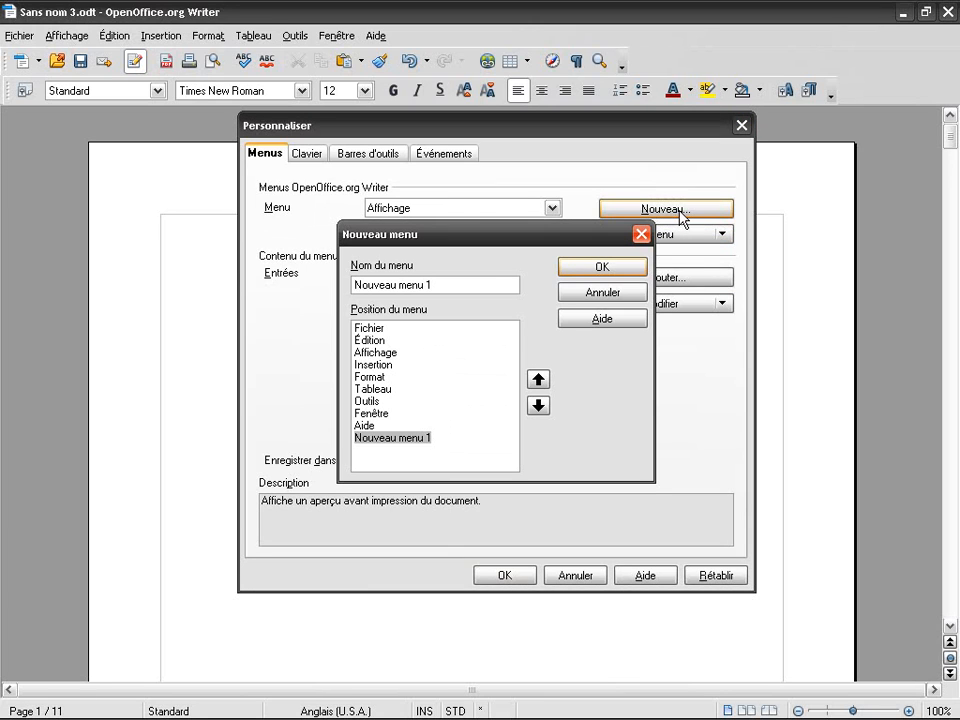
left_click_drag(458, 283, 273, 283)
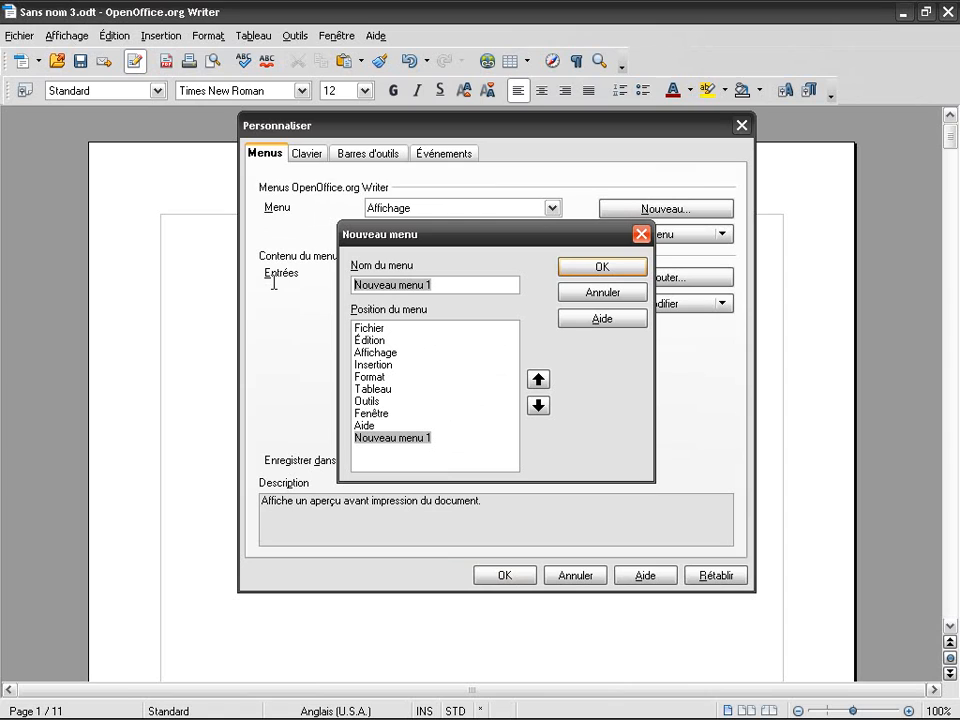
type("macro")
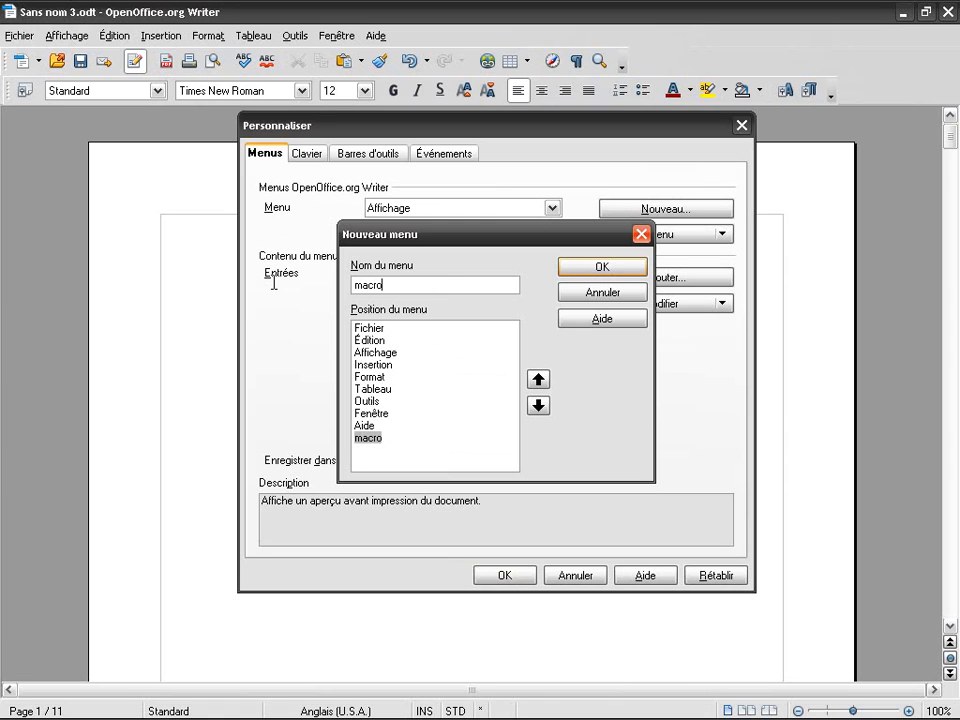
type("commandes")
key("Home")
type("mes")
key("Delete")
key("Delete")
key("Delete")
key("Delete")
key("Delete")
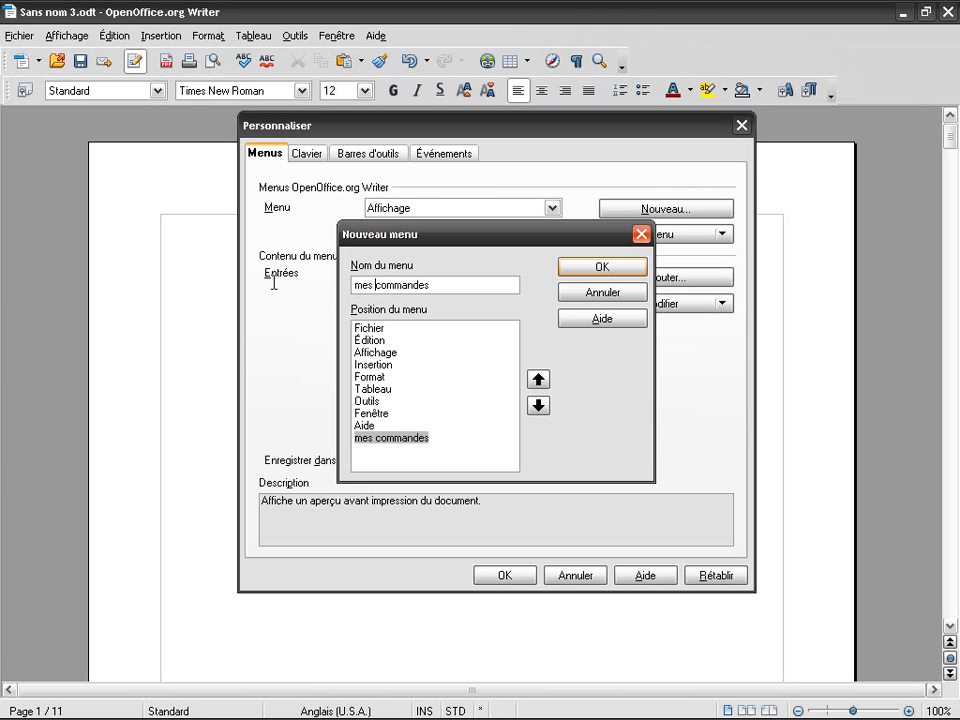
Name the new menu Perso
key("shift+Home")
key("Delete")
key("Delete")
type("C")
key("ctrl+a")
type("Perso")
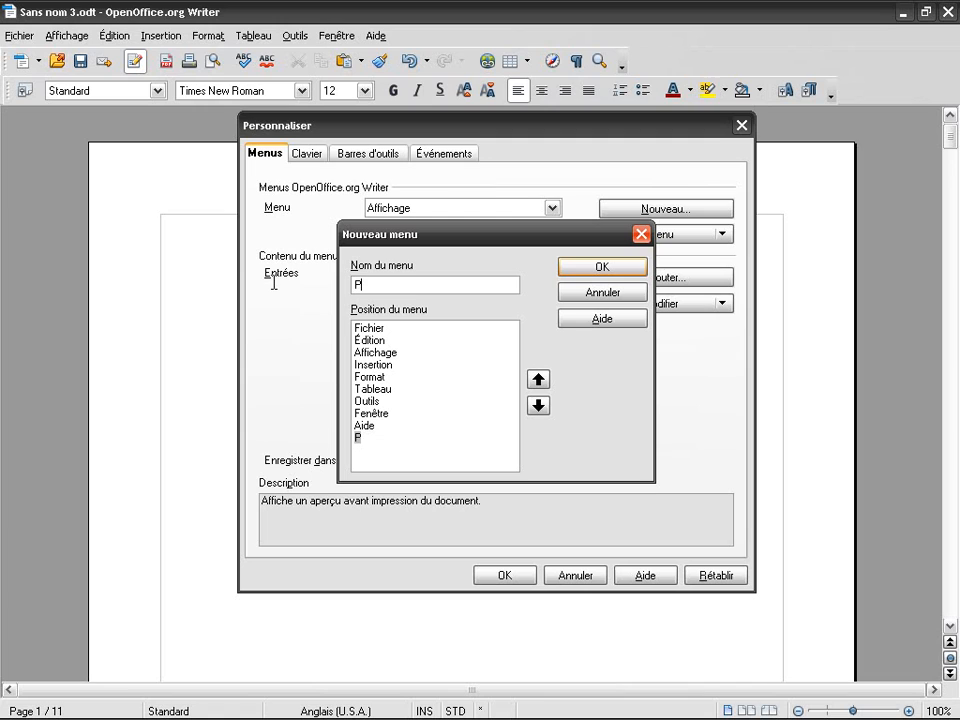
Move Perso up through the menu order and back down to last place after Aide, and apply the menu changes
left_click(538, 379)
left_click(538, 379)
left_click(538, 379)
left_click(538, 379)
left_click(538, 379)
left_click(538, 379)
double_click(535, 381)
double_click(537, 402)
left_click(537, 403)
double_click(537, 403)
left_click(538, 404)
double_click(538, 404)
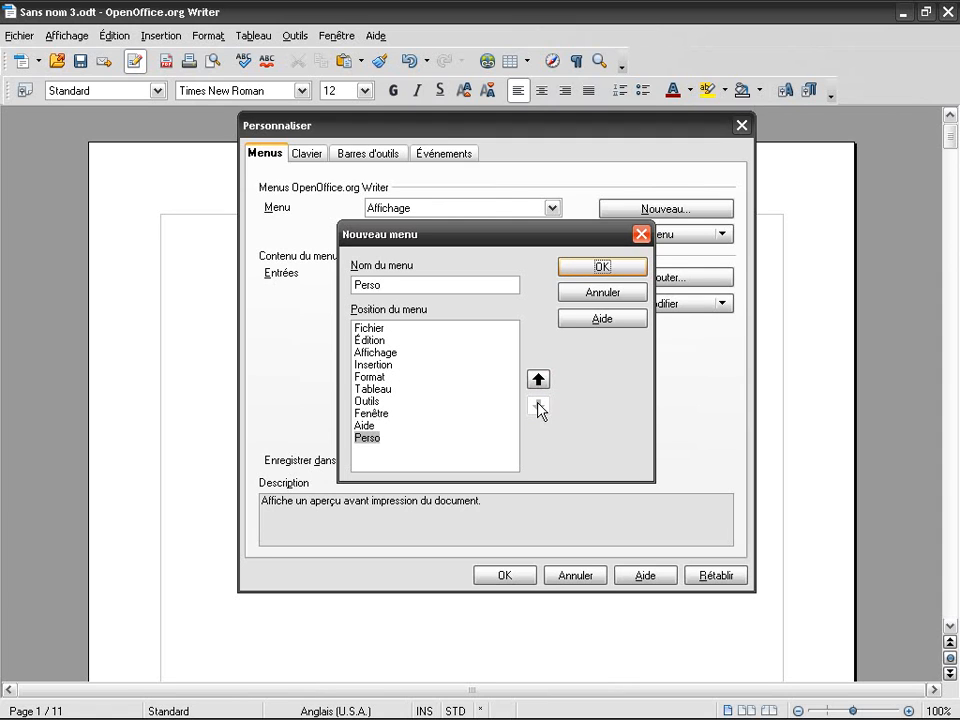
left_click(592, 274)
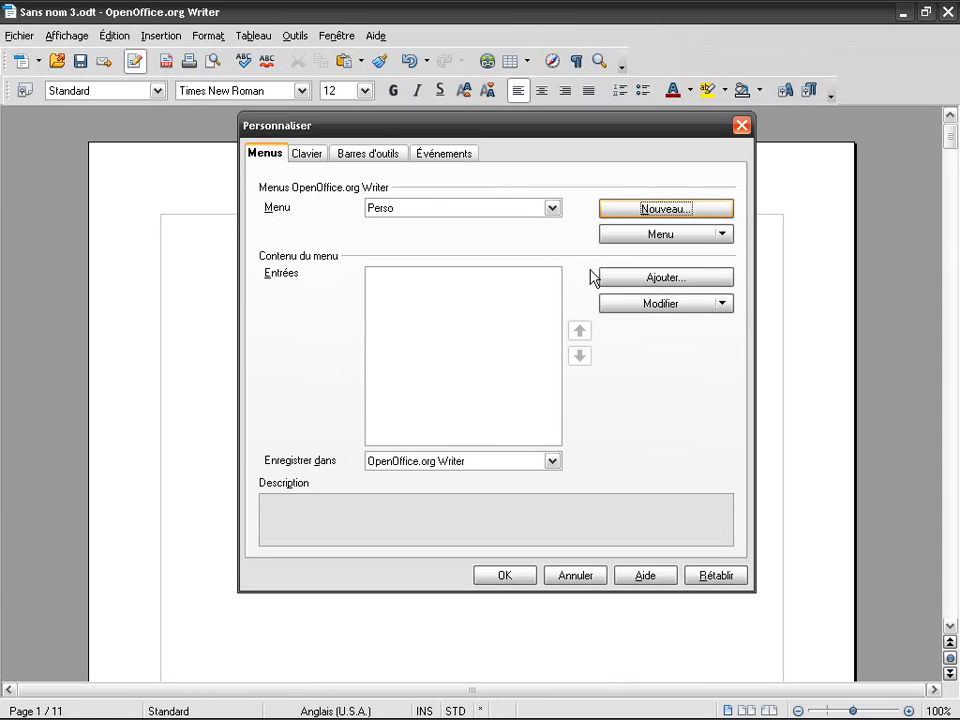
left_click(506, 576)
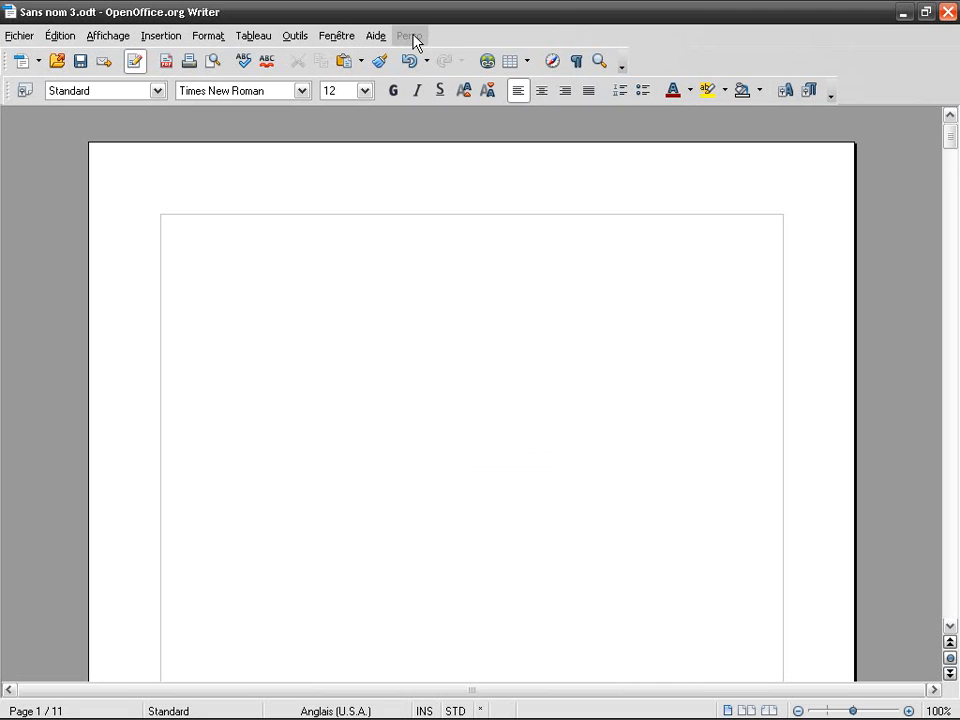
Reopen the menu customization and select the Perso menu to edit its contents
left_click(295, 36)
left_click(295, 38)
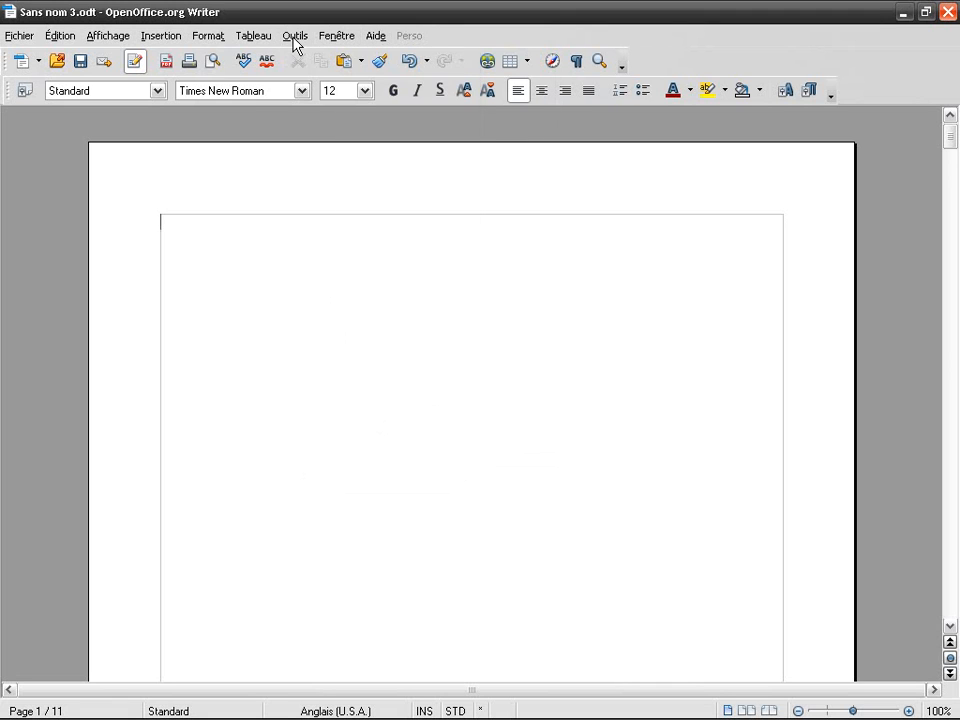
left_click(295, 38)
left_click(375, 439)
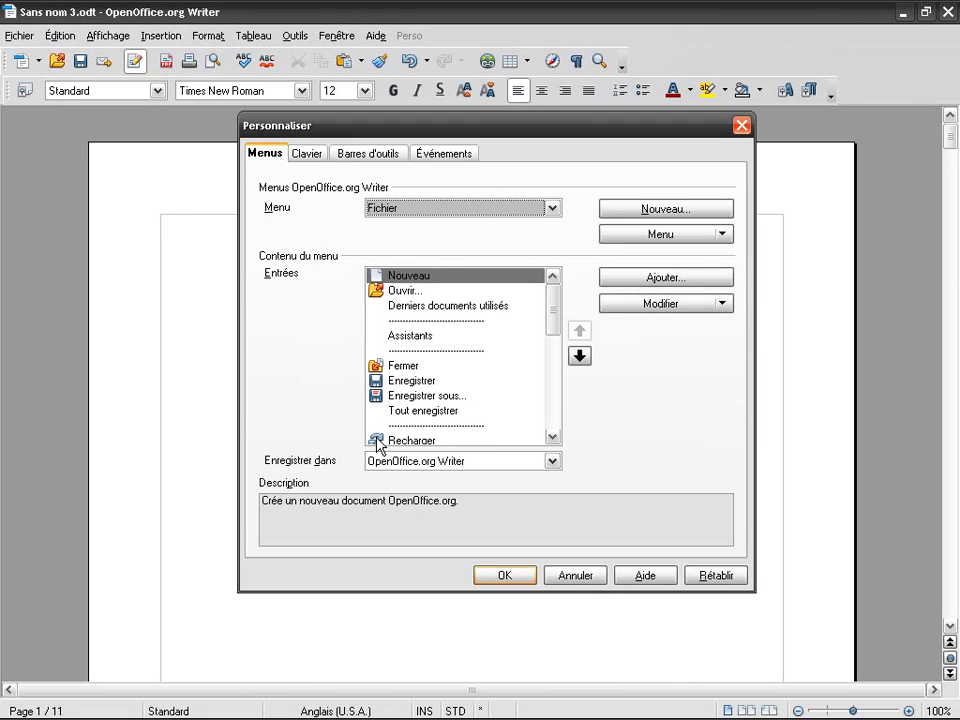
left_click(420, 208)
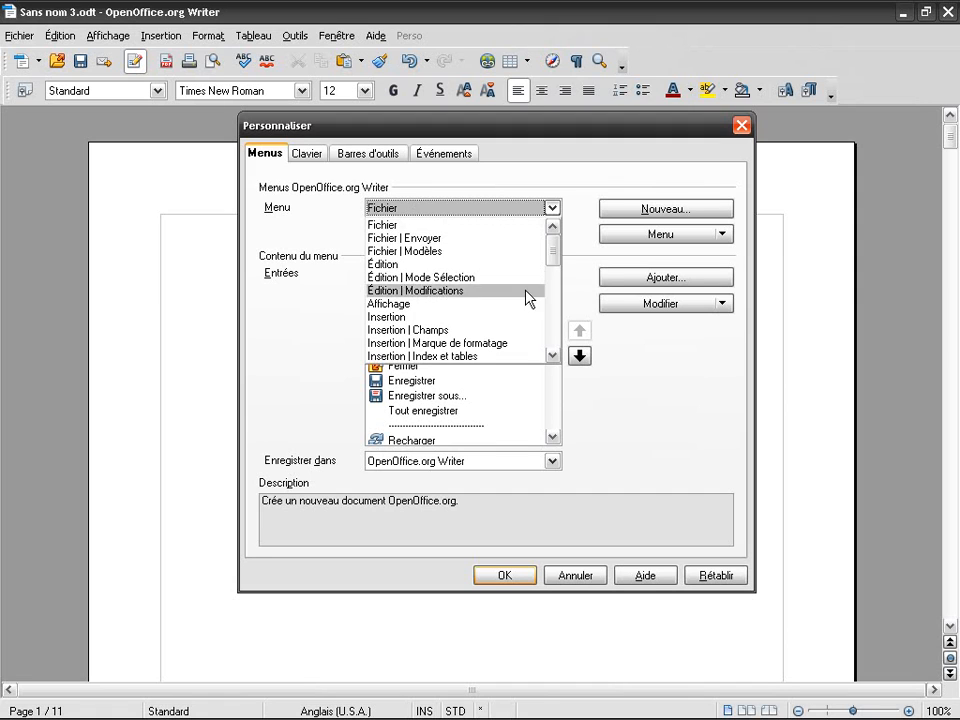
left_click_drag(558, 250, 559, 332)
left_click(505, 356)
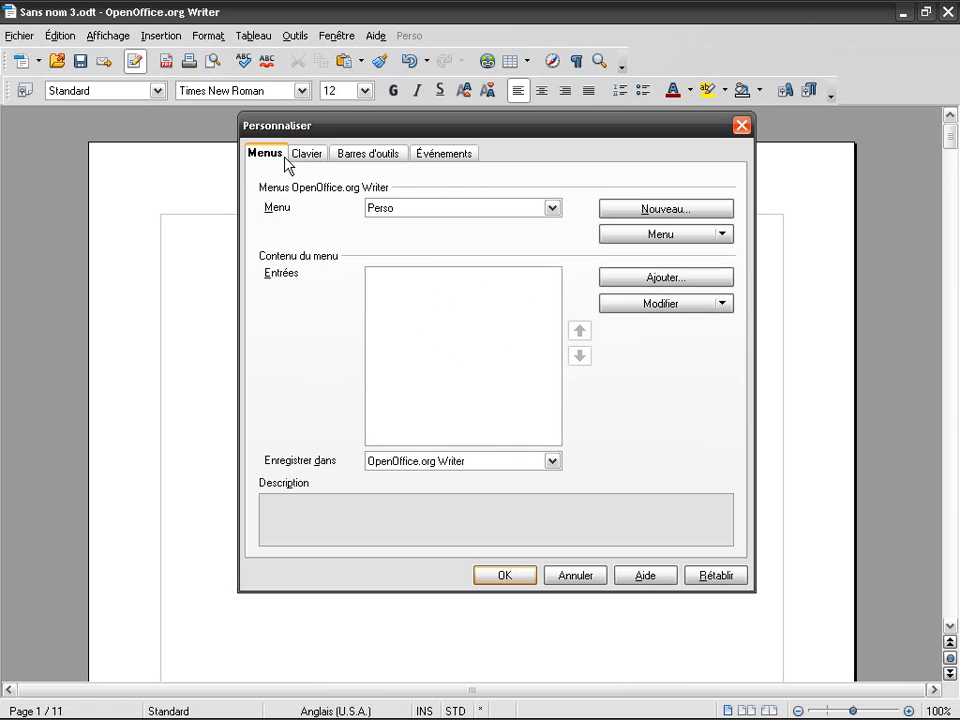
Look at the Fichier menu's customizable entries and the keyboard shortcut settings, and close the customization without applying anything
left_click(458, 210)
scroll(461, 258, "up", 10)
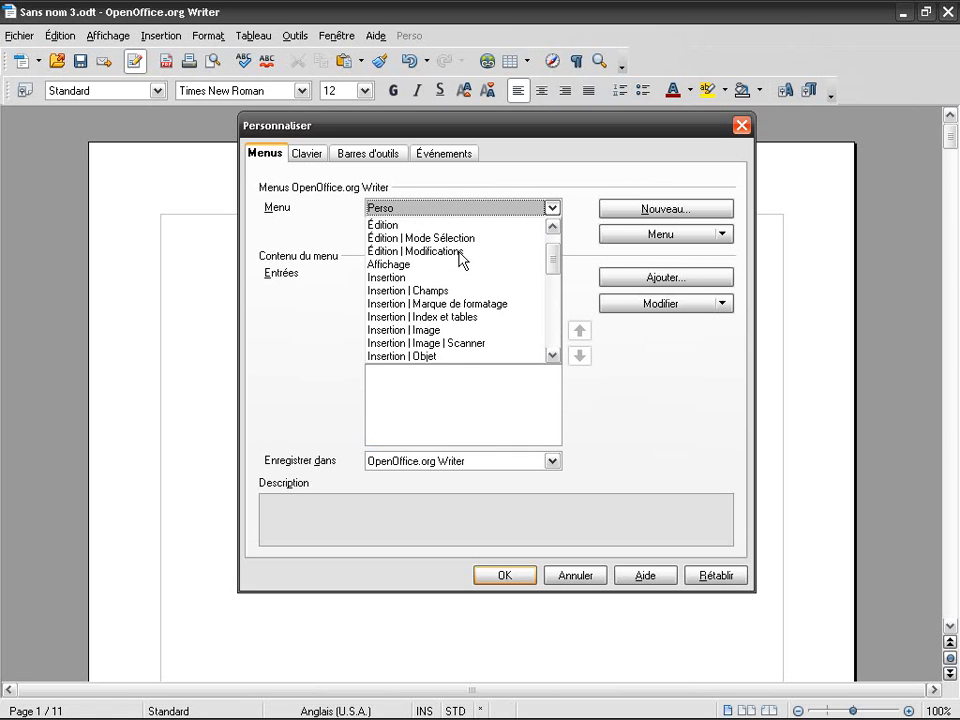
scroll(461, 258, "down", 2)
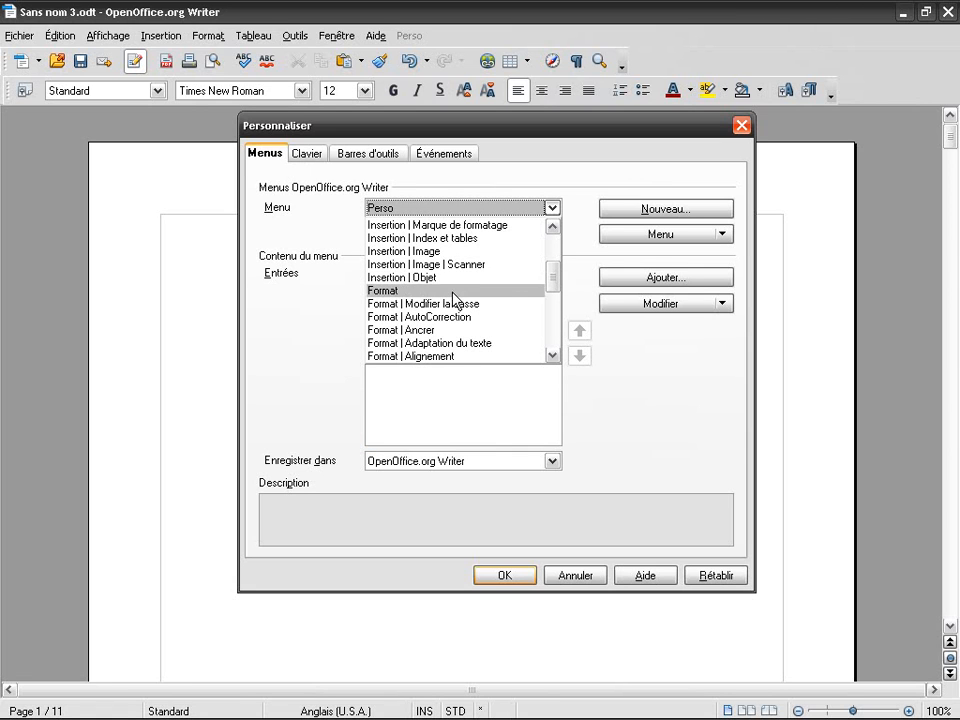
left_click_drag(553, 278, 553, 244)
left_click(478, 224)
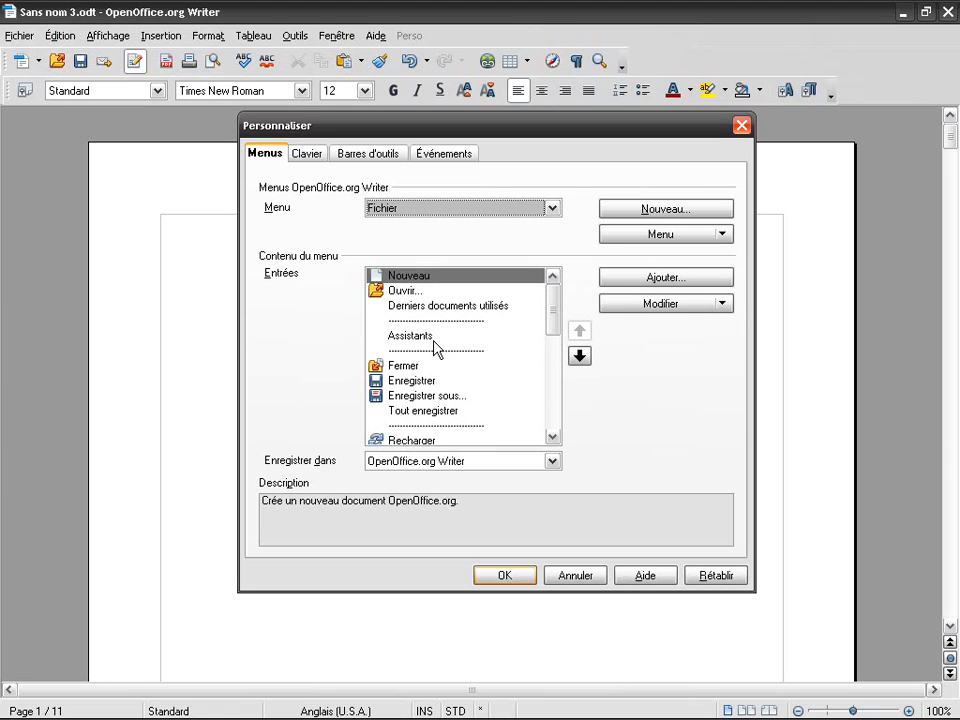
left_click(305, 155)
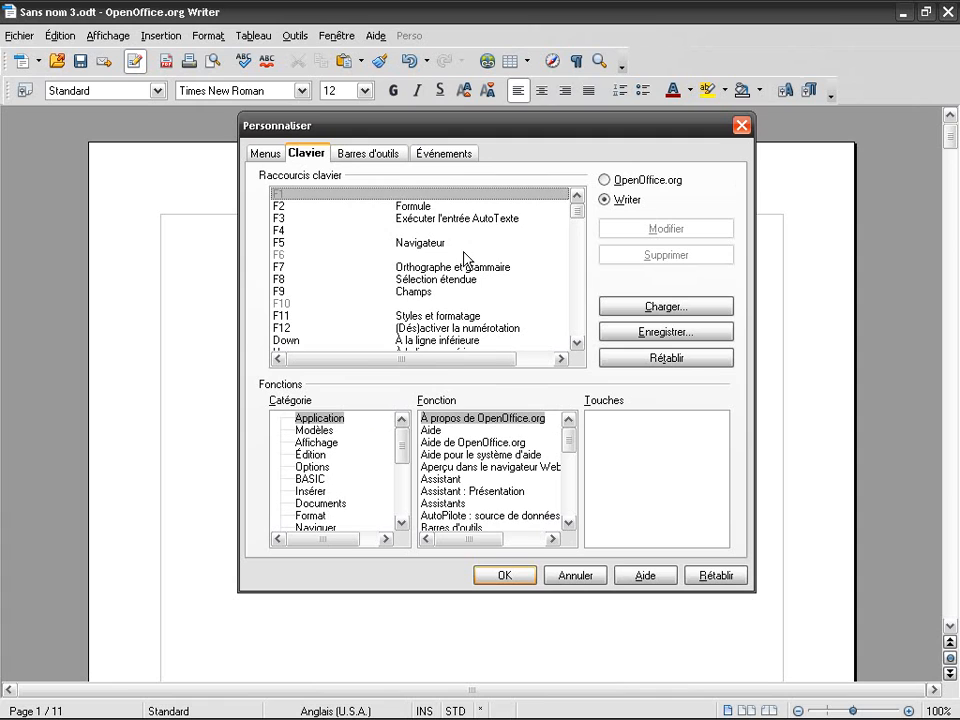
left_click(568, 578)
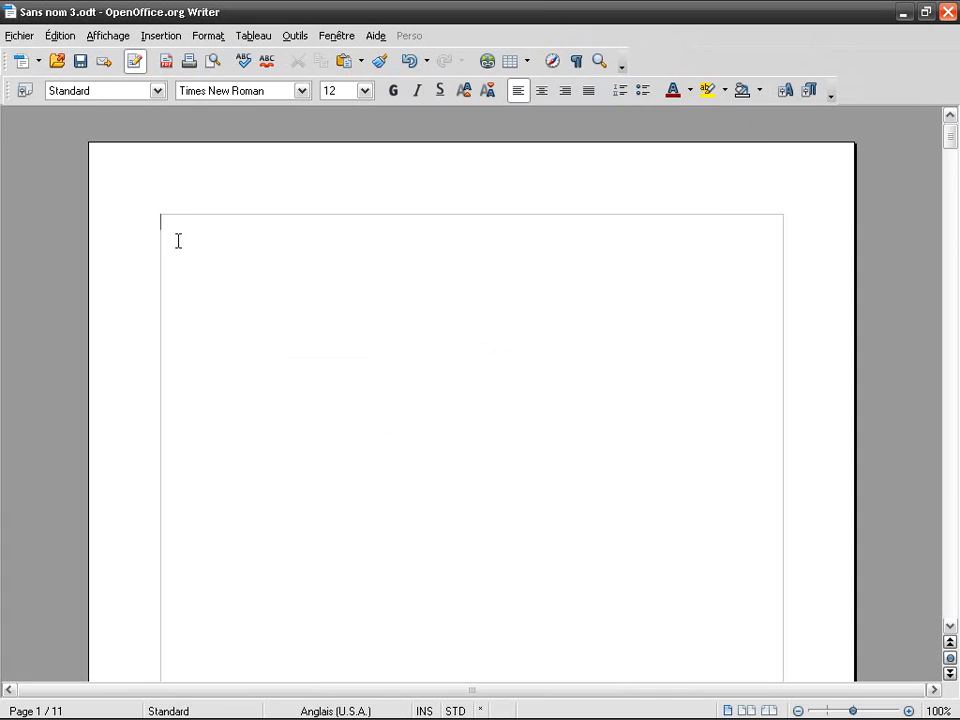
Examine the shortcuts shown in the Édition and Affichage menus, and view the Zoom settings without changing them
left_click(60, 38)
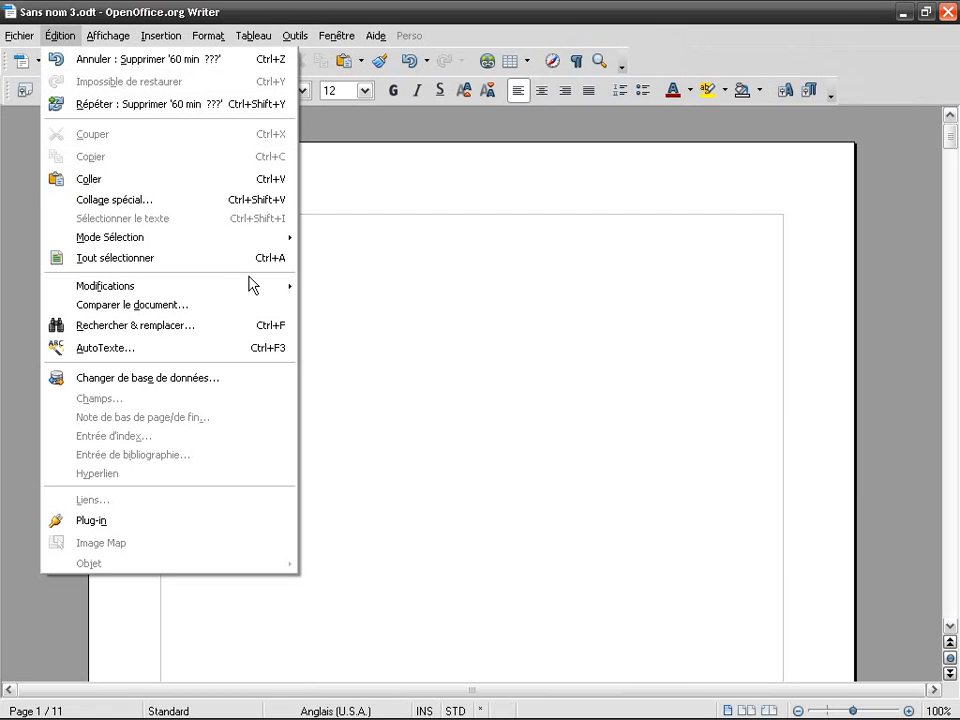
mouse_move(108, 35)
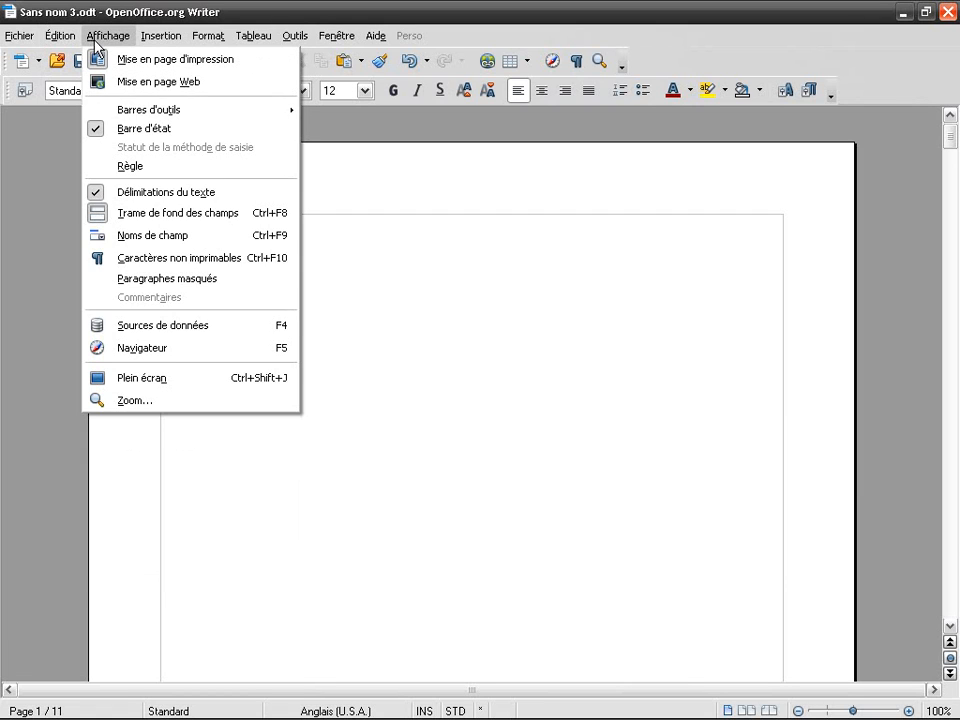
left_click(278, 405)
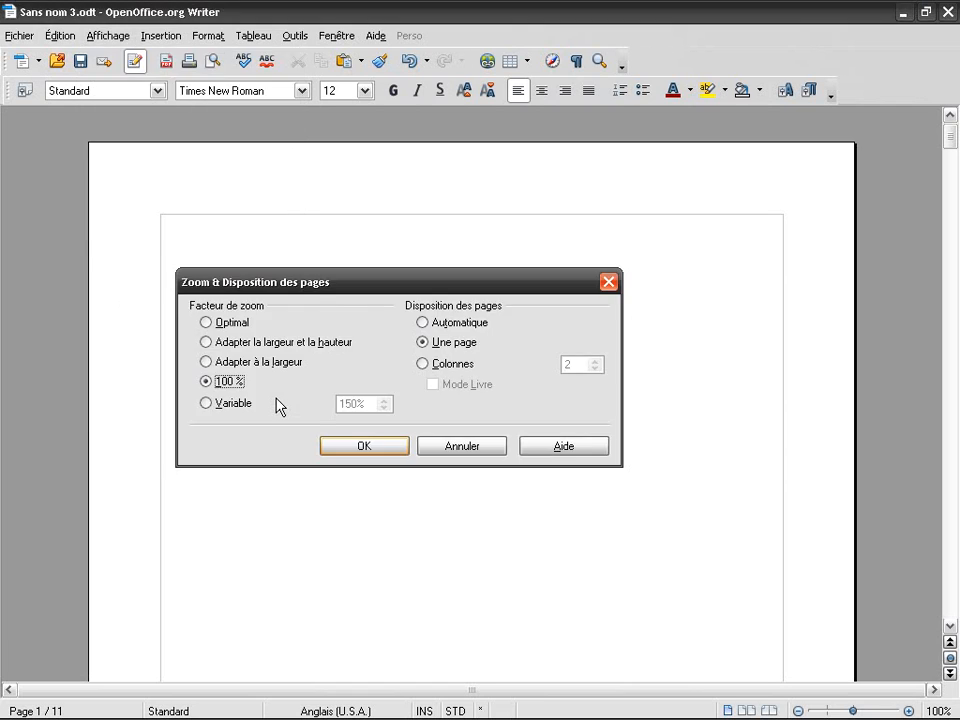
left_click(462, 446)
left_click(104, 36)
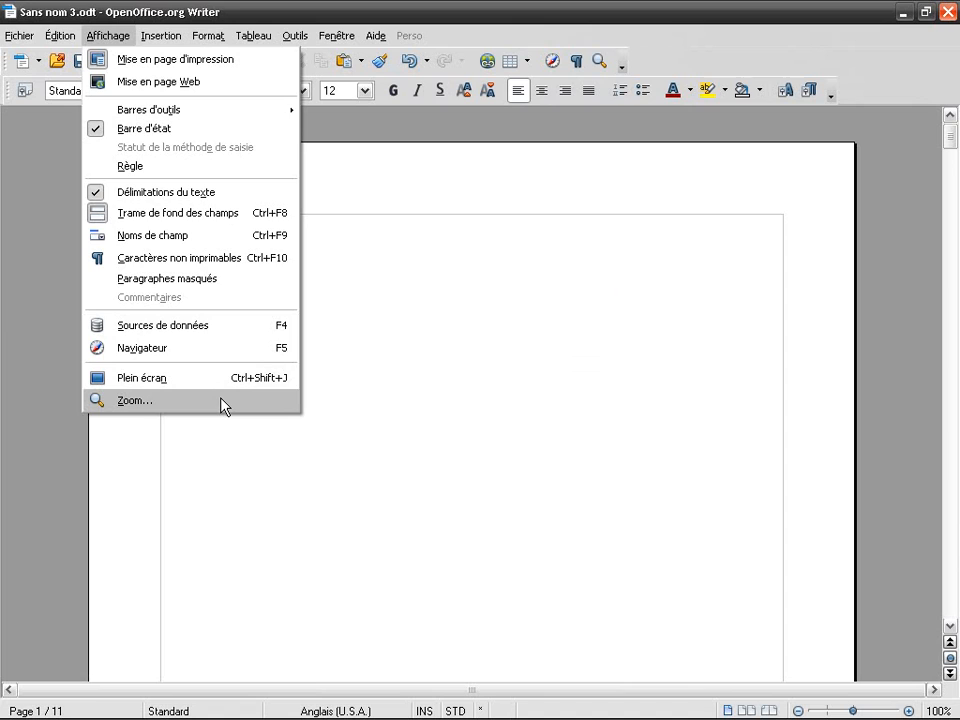
left_click(422, 450)
Reach the Zoom command in the Affichage menu using only the keyboard, and leave the menu without running it
key("alt")
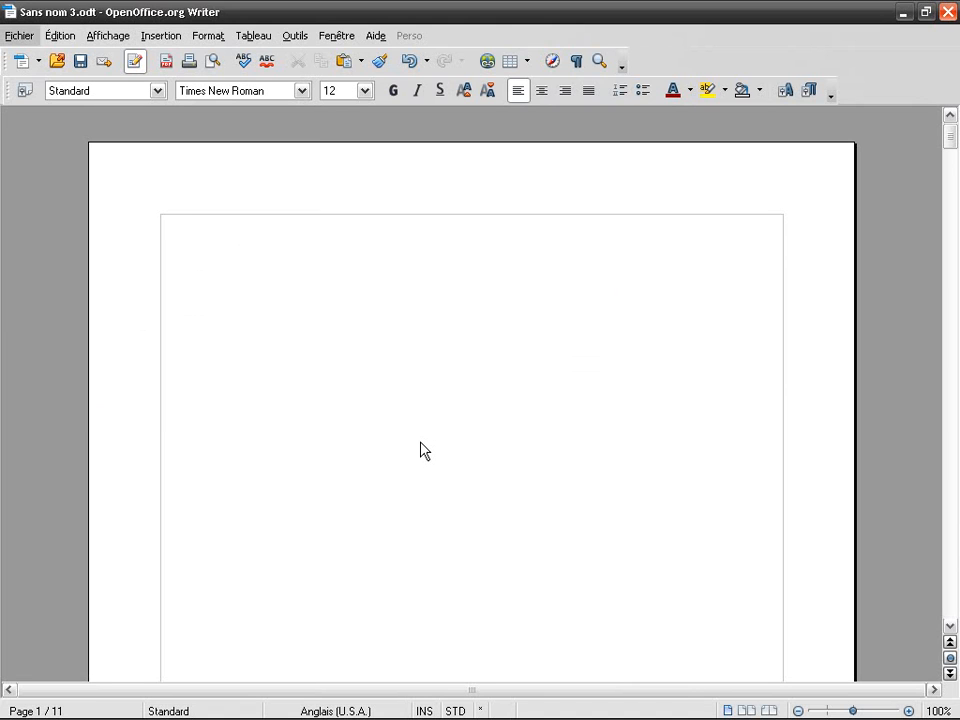
key("a")
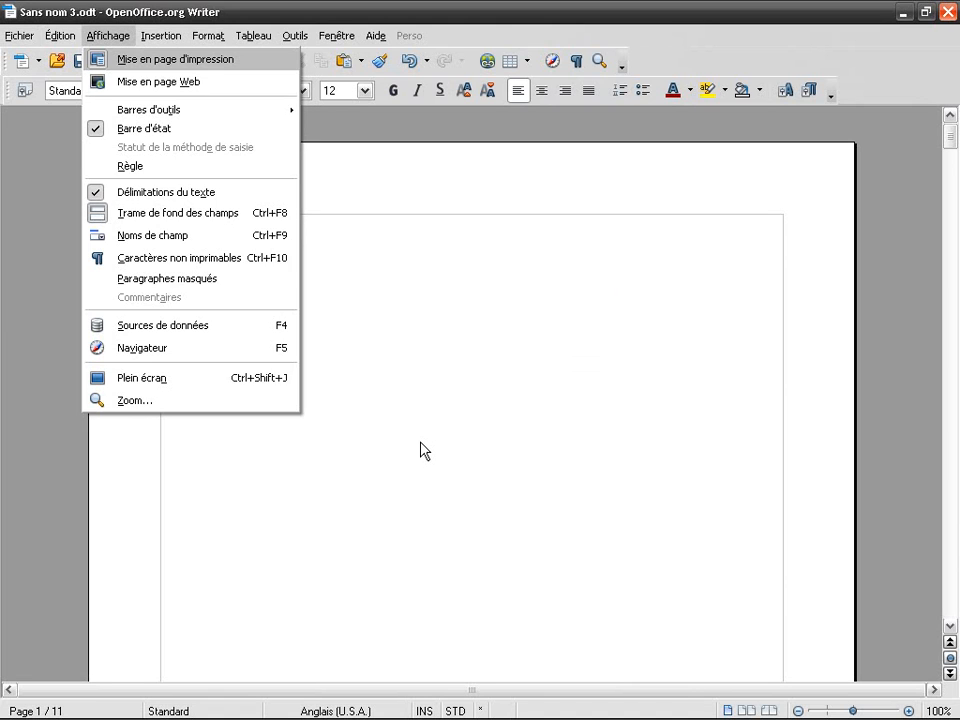
key("Up")
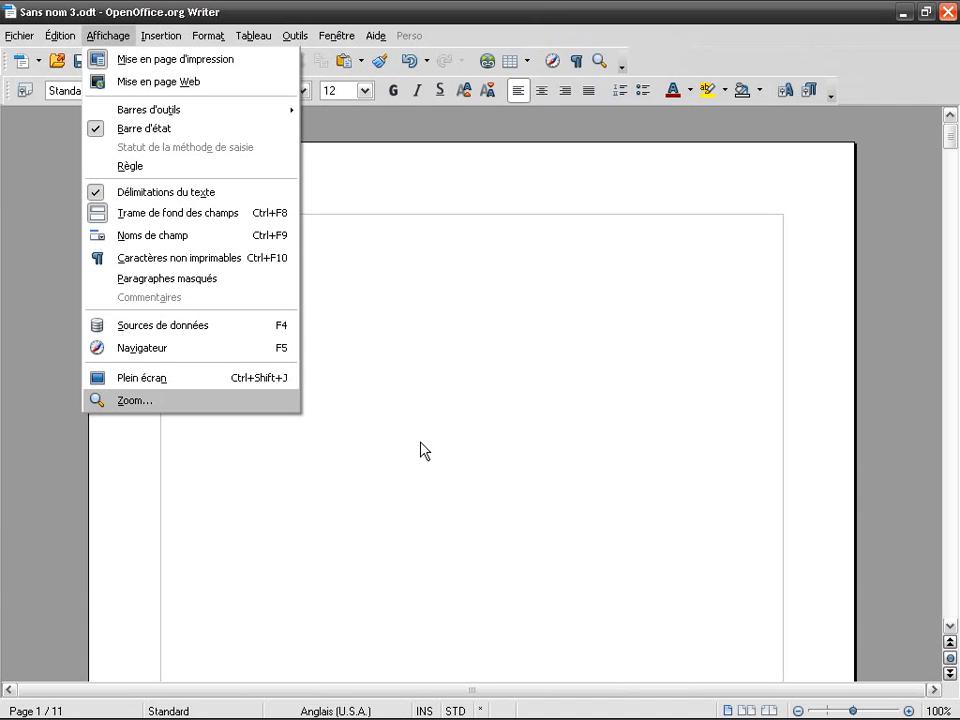
key("Escape")
key("Escape")
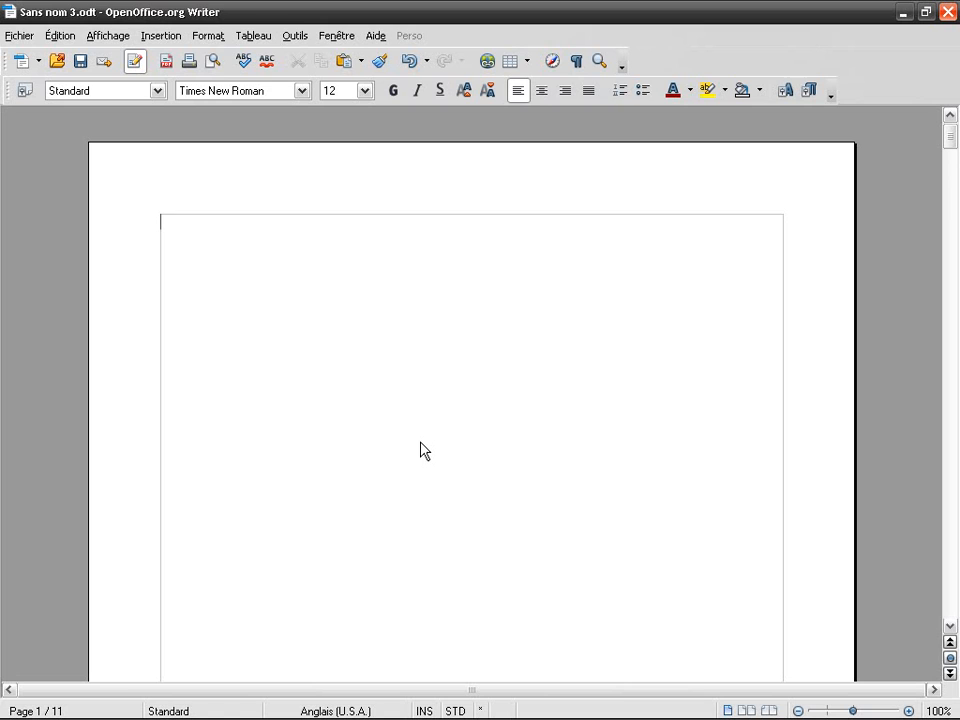
Open the Writer keyboard shortcut customization and examine the full list of key combinations, including Ctrl+F7
key("alt")
key("o")
key("o")
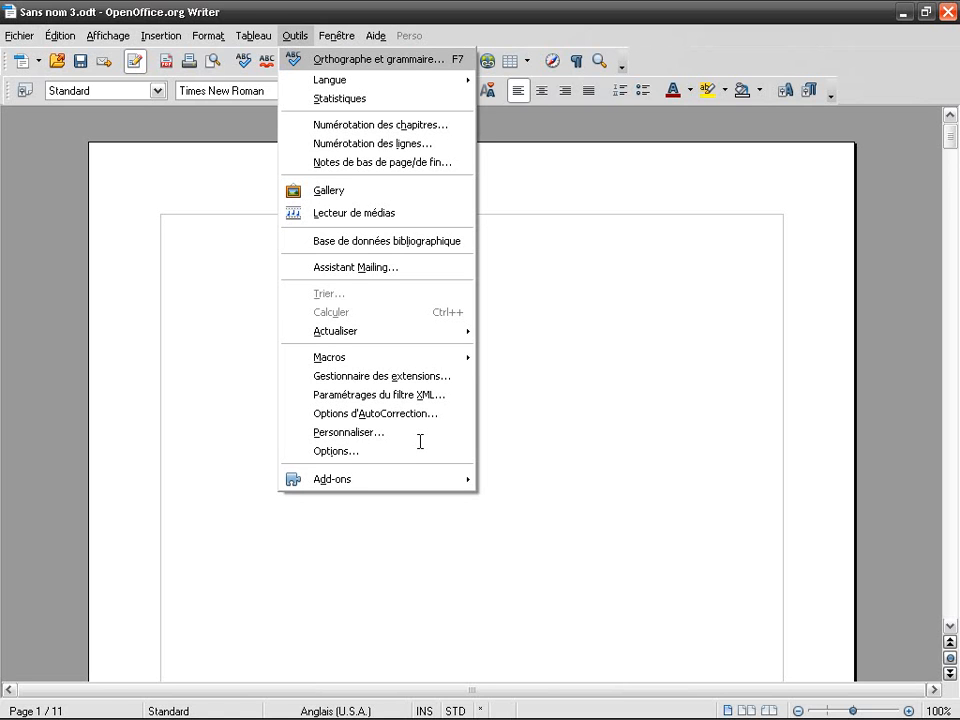
key("p")
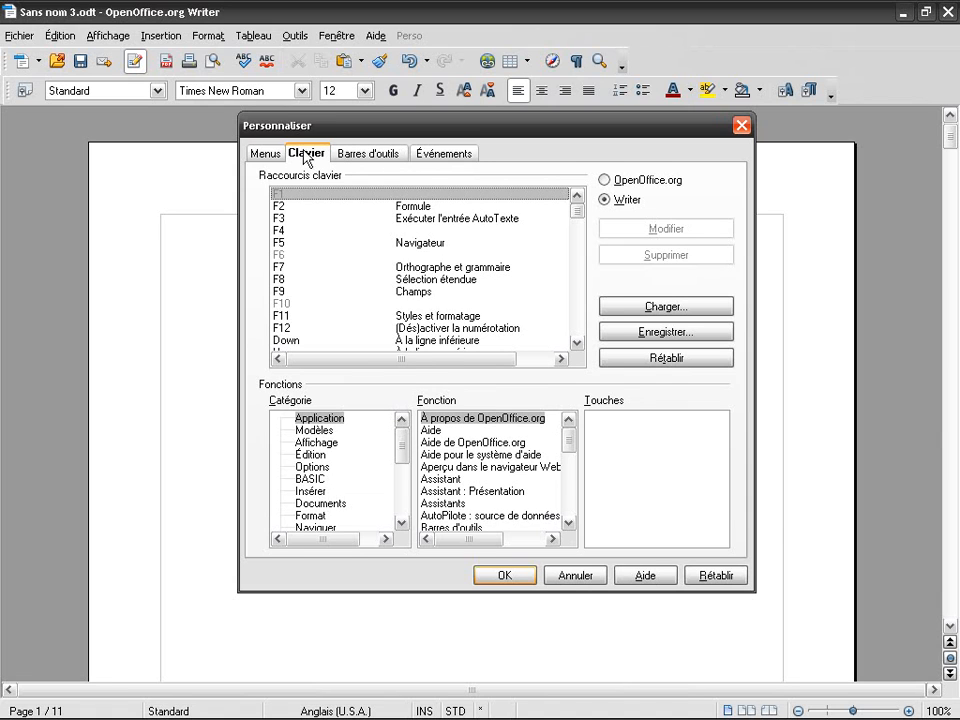
left_click_drag(576, 209, 579, 236)
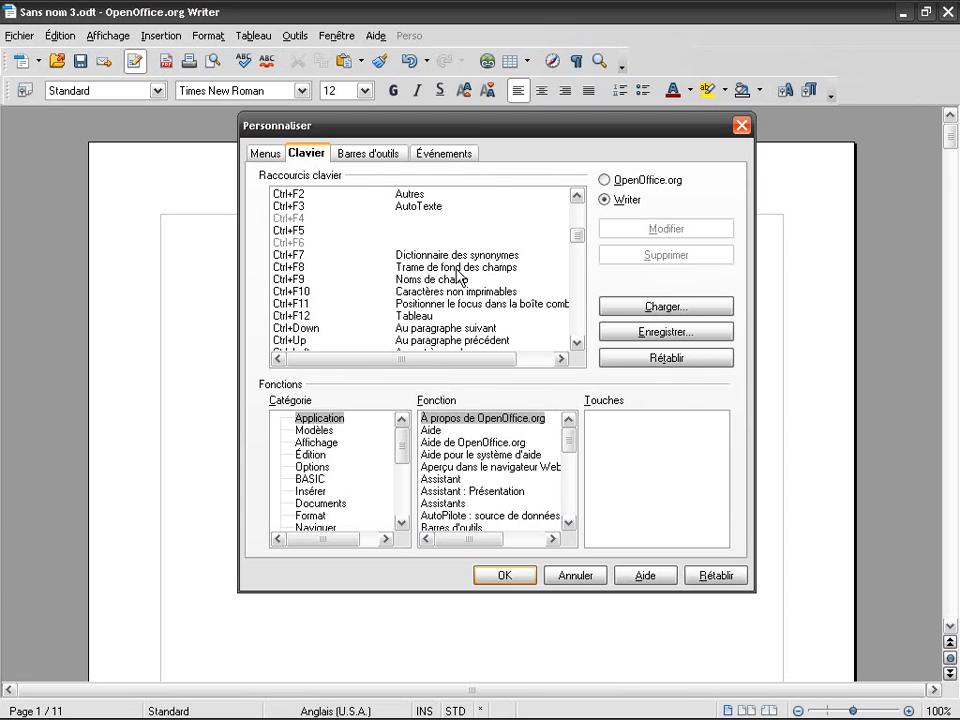
left_click(345, 255)
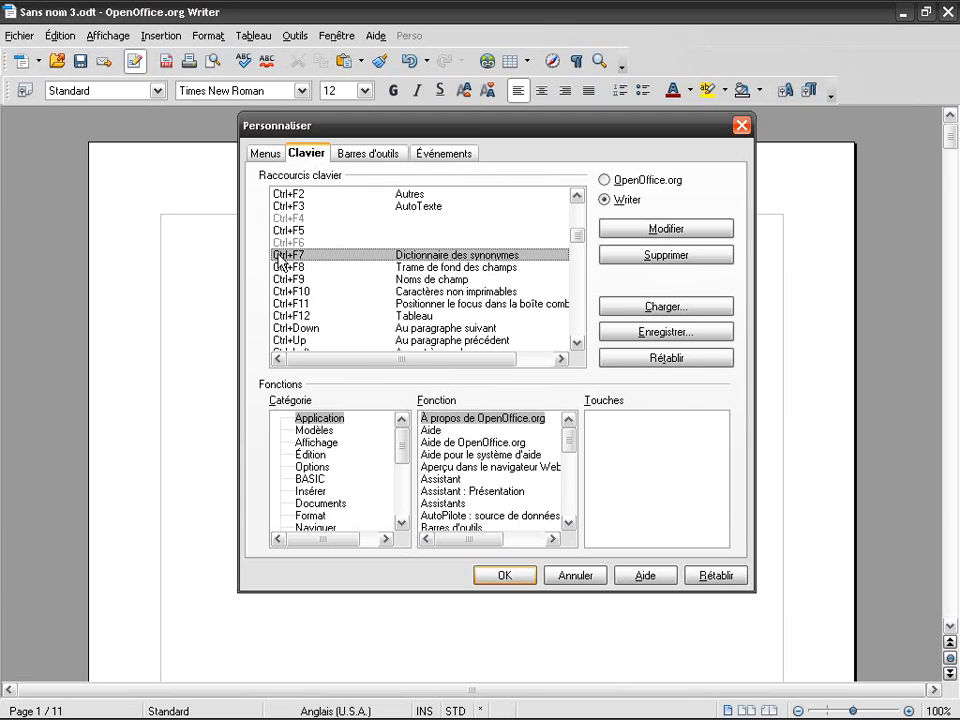
left_click_drag(577, 238, 574, 328)
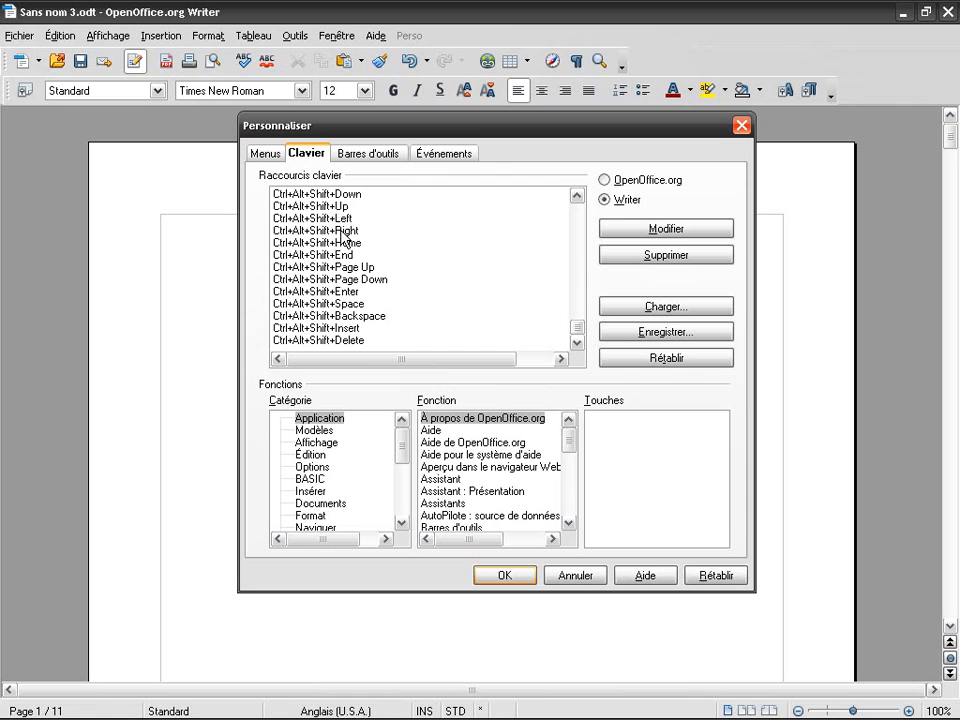
left_click_drag(579, 328, 579, 199)
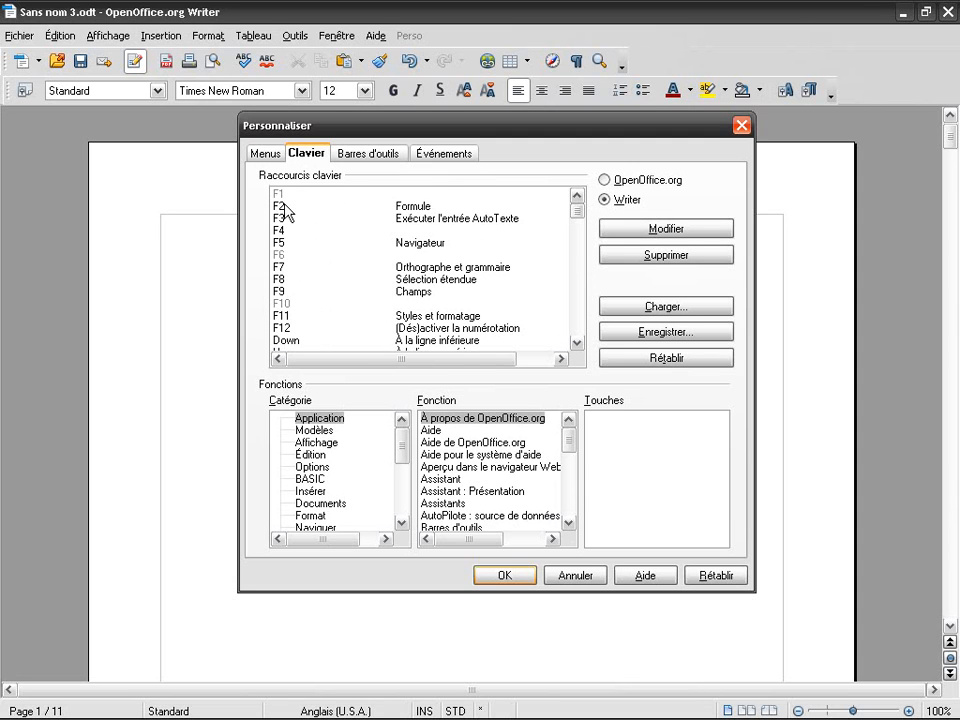
mouse_move(577, 209)
left_mouse_down()
mouse_move(575, 270)
mouse_move(578, 199)
left_mouse_up()
Select the Zoom function in the Affichage category of functions
left_click(322, 444)
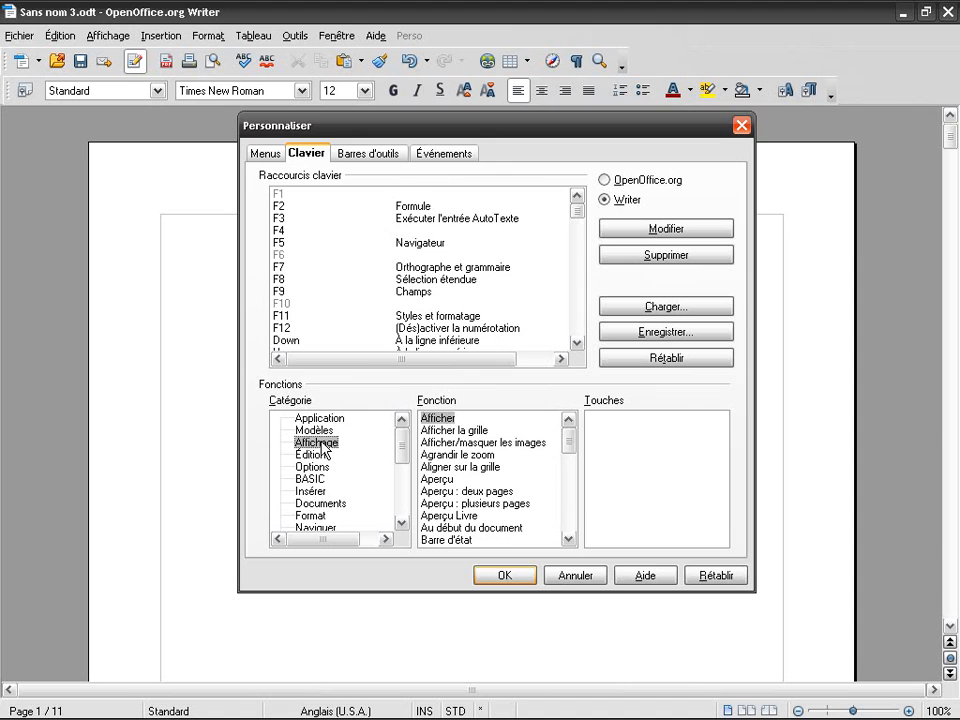
left_click_drag(569, 441, 572, 540)
left_click(436, 540)
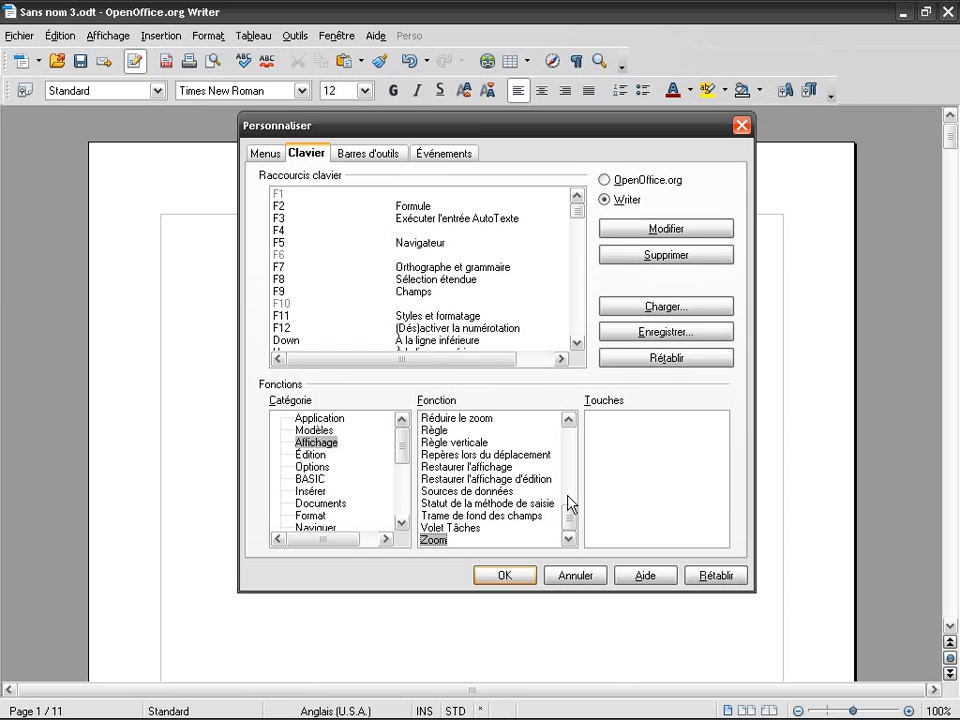
Check which shortcuts are assigned to the last functions of the Affichage category, from Réduire le zoom through Zoom
left_click(434, 431)
key("Up")
key("Down")
key("Down")
key("Down")
key("Down")
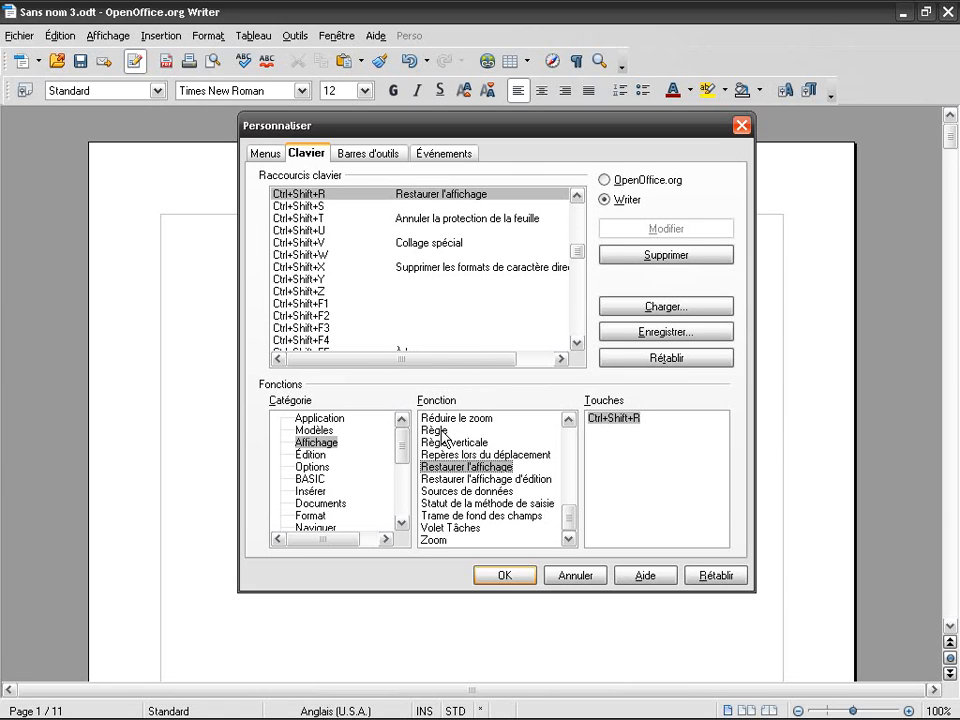
key("Down")
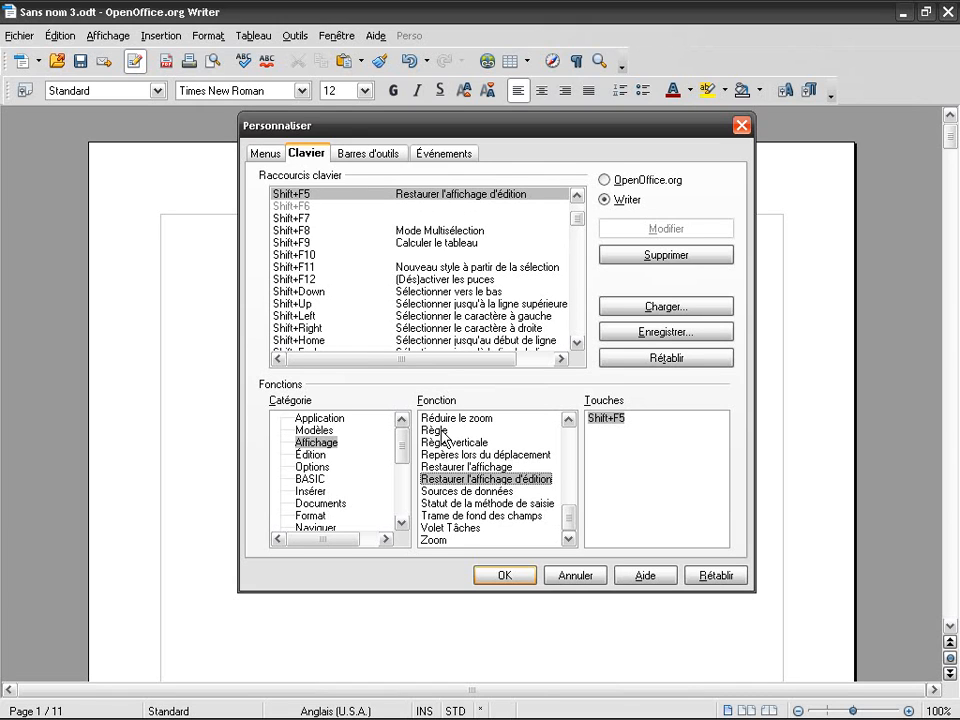
key("Down")
key("Down")
key("Down")
key("Down")
key("Down")
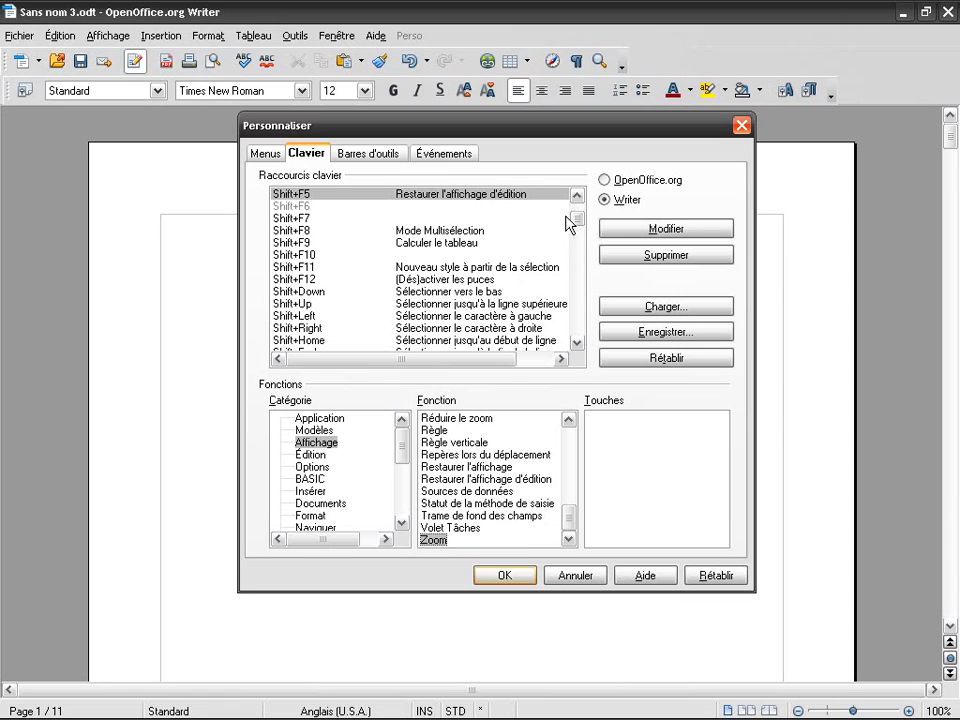
Assign the free F4 shortcut to the Zoom function in Writer and apply the change
left_click_drag(574, 212, 574, 208)
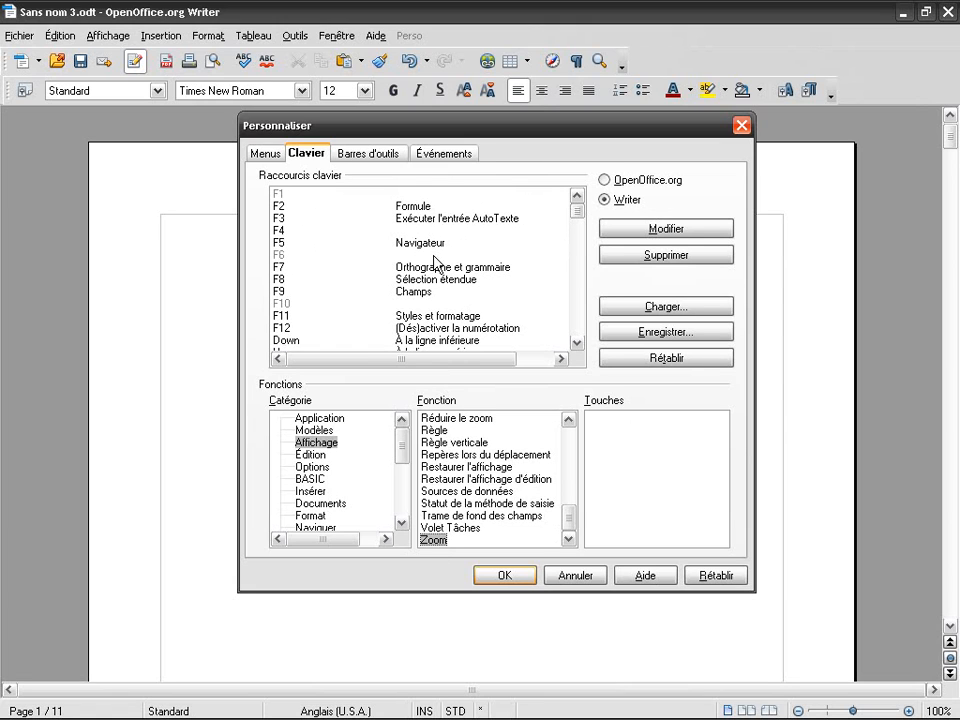
left_click(406, 231)
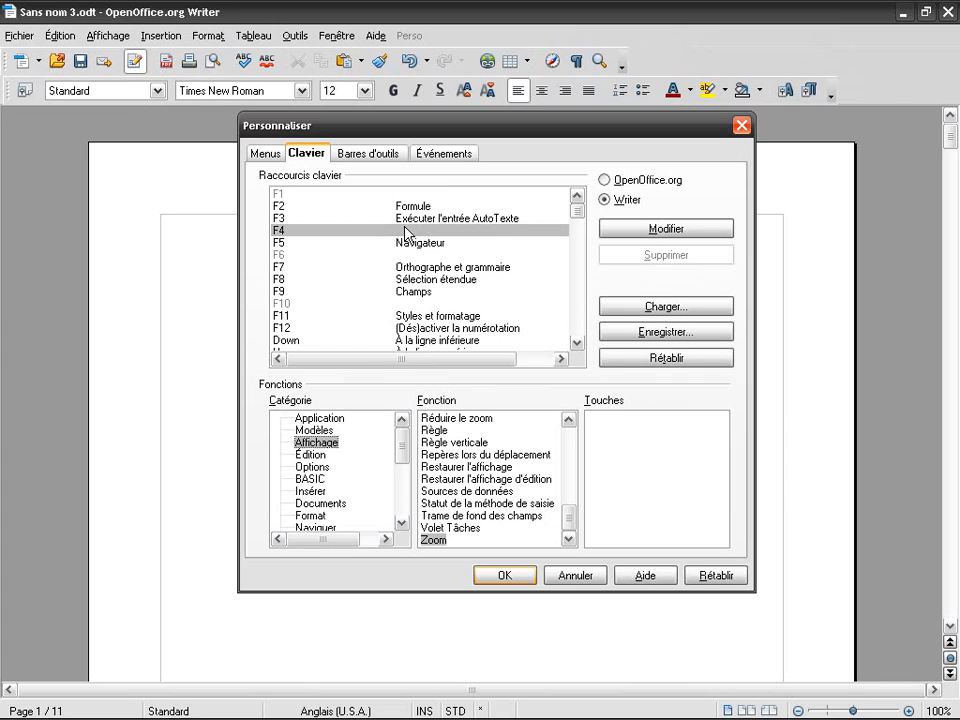
mouse_move(577, 213)
left_mouse_down()
mouse_move(578, 306)
mouse_move(516, 296)
mouse_move(579, 296)
mouse_move(579, 193)
left_mouse_up()
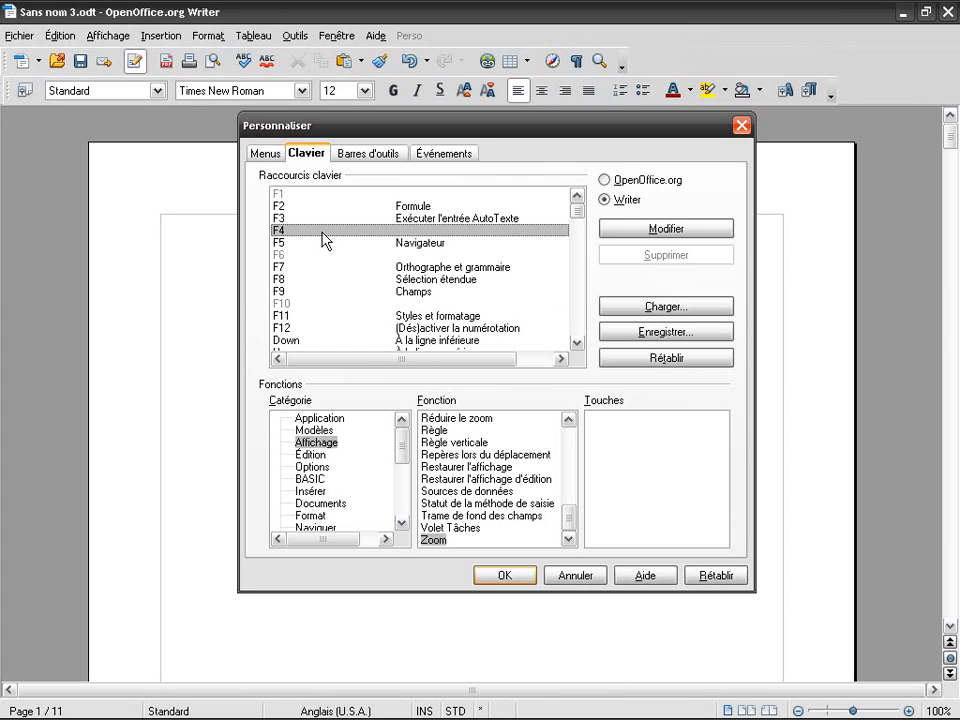
left_click(690, 232)
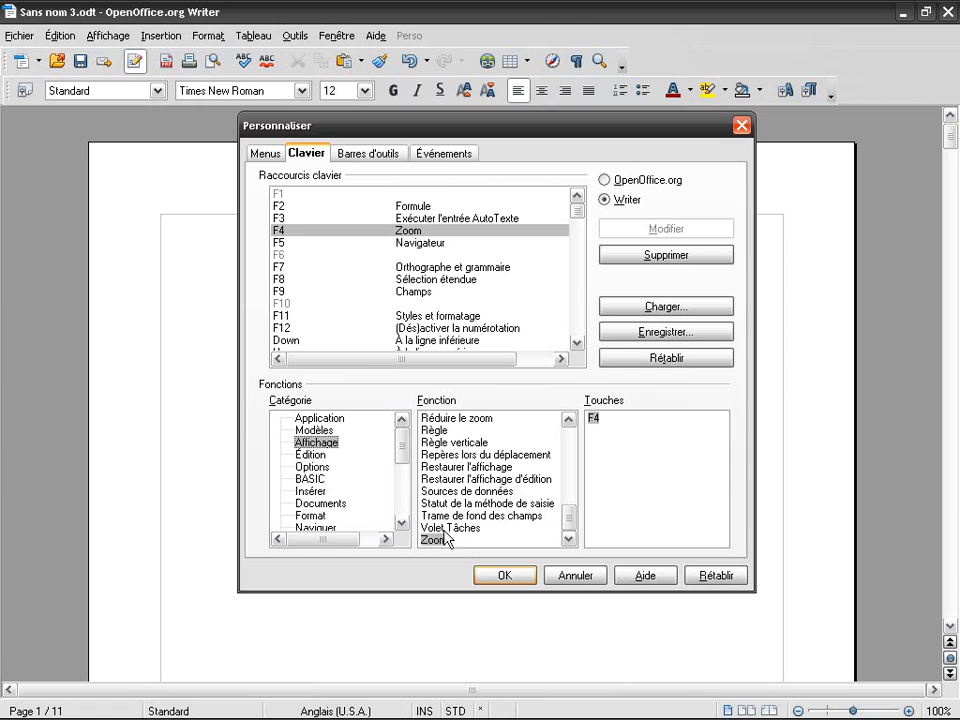
left_click(505, 576)
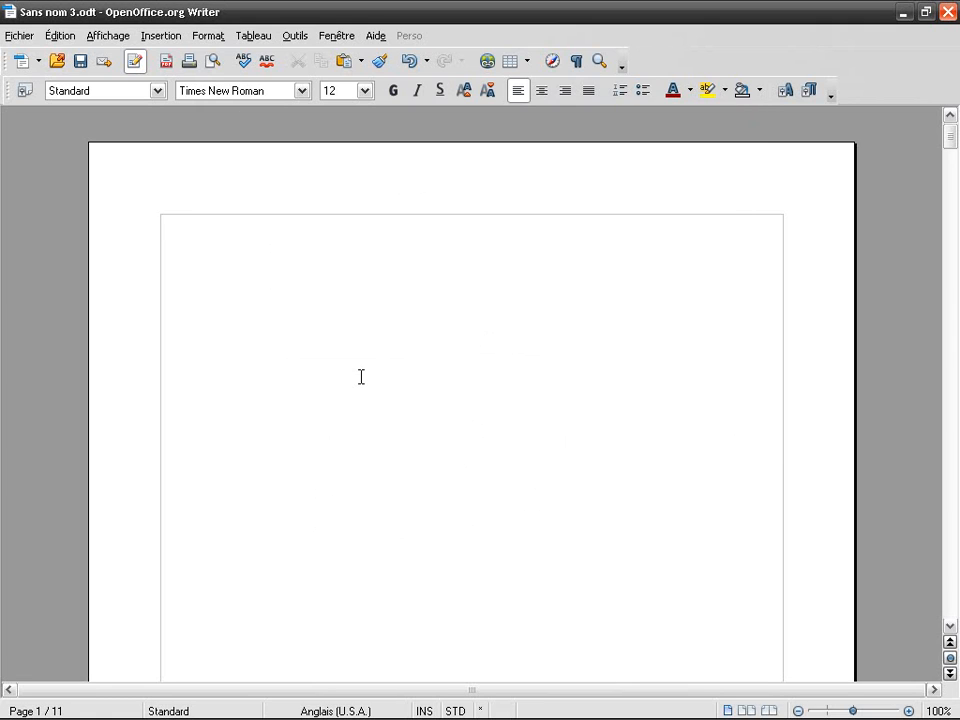
Test the F4 shortcut by opening the Zoom settings with it, and accept them without changes
key("F4")
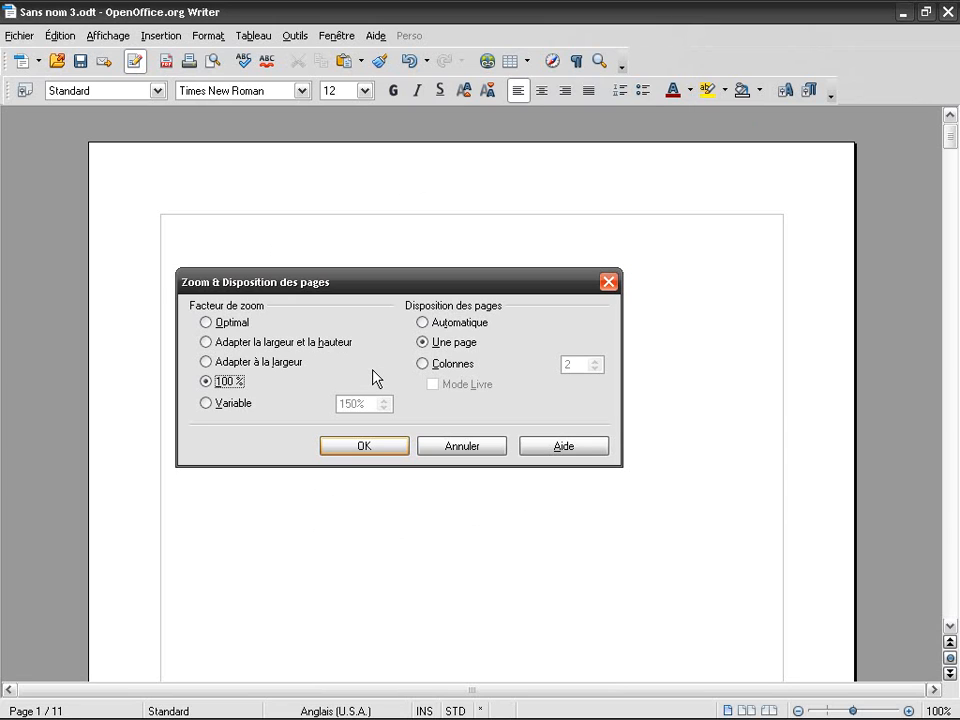
key("Return")
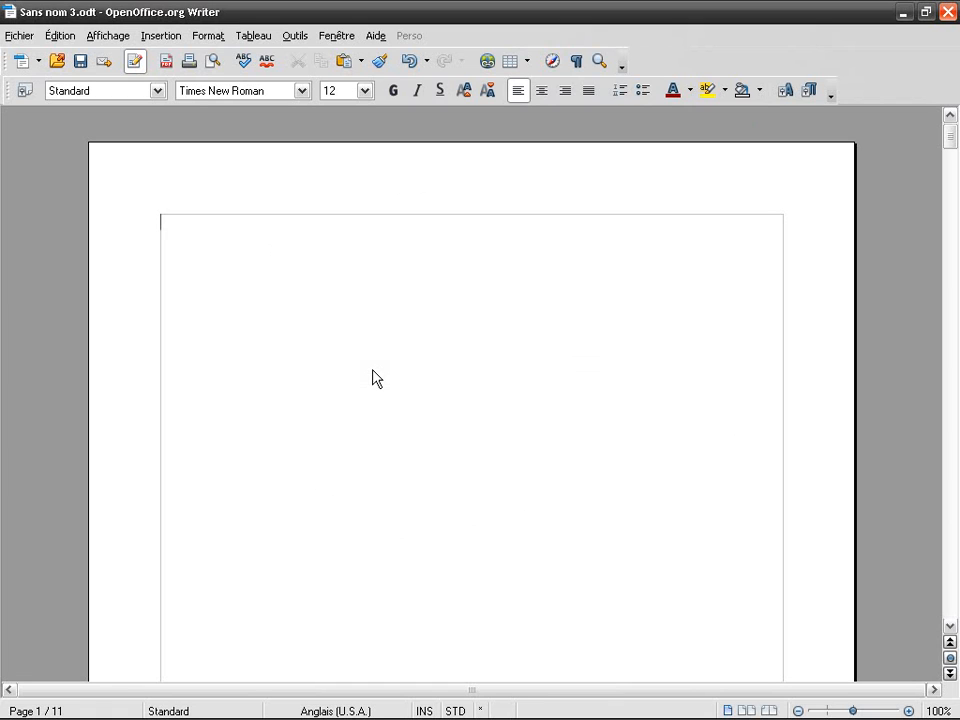
Remove the F4 shortcut from the Zoom function of the Affichage category in Writer's keyboard customization
key("alt")
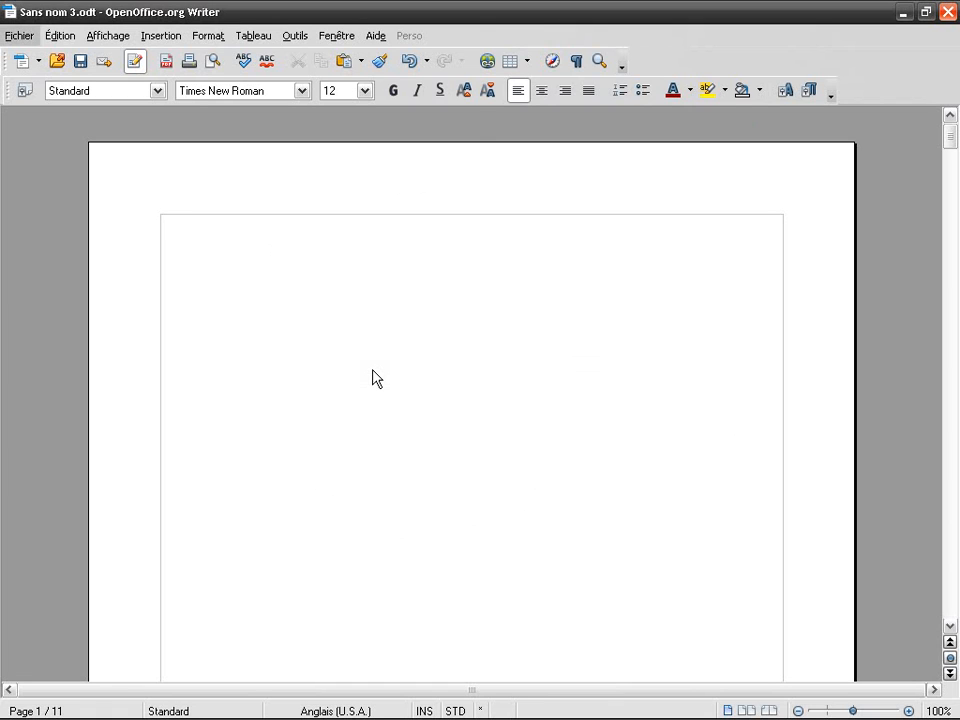
key("o")
key("Up")
key("Up")
key("Up")
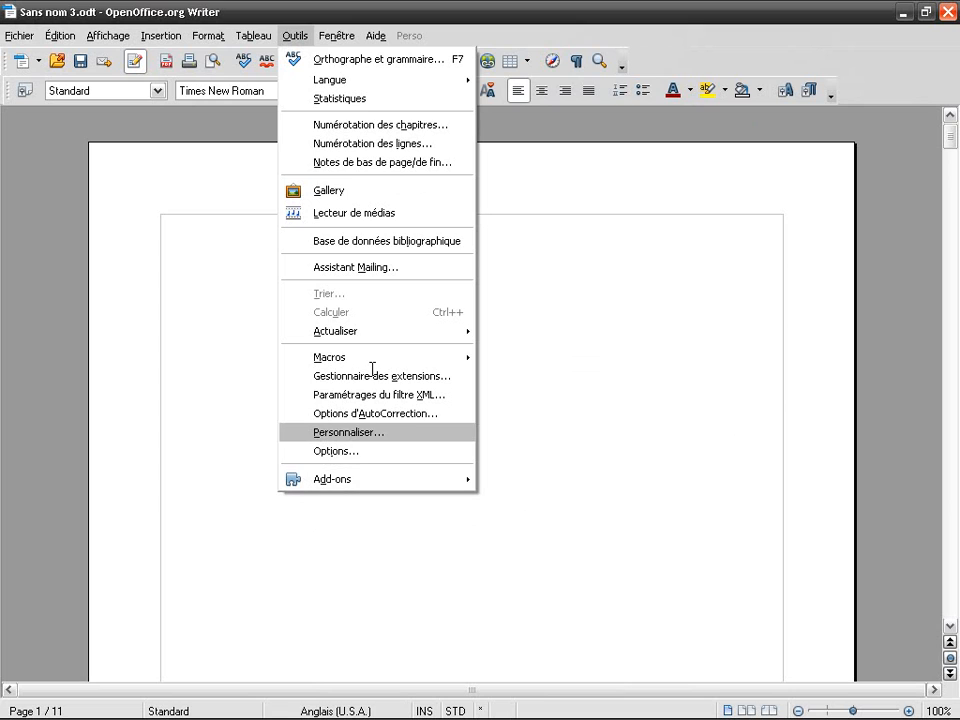
key("Return")
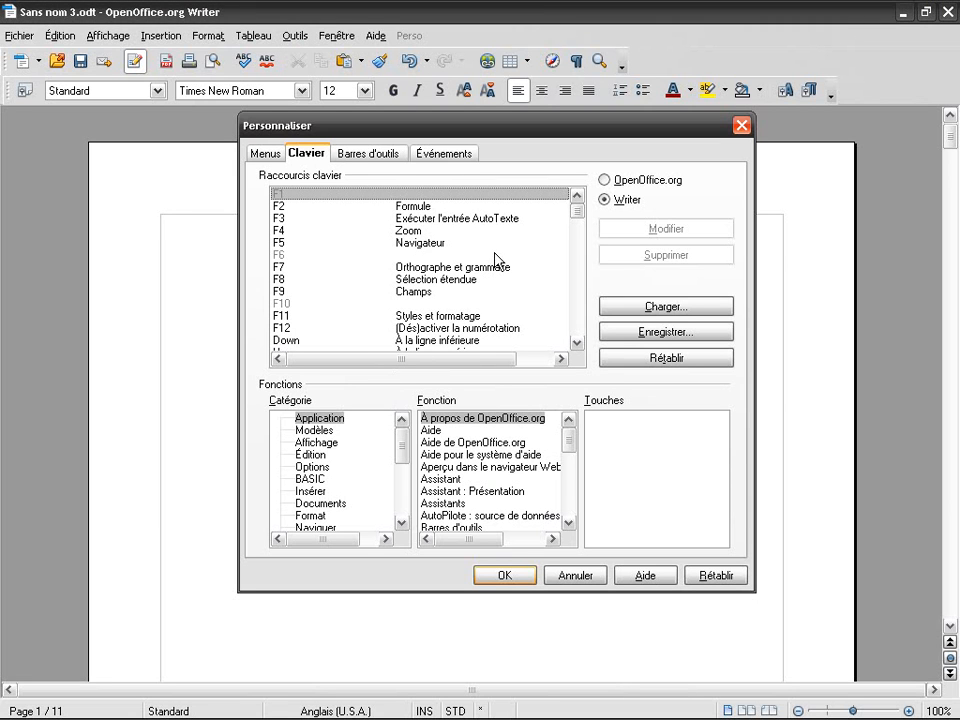
left_click(318, 442)
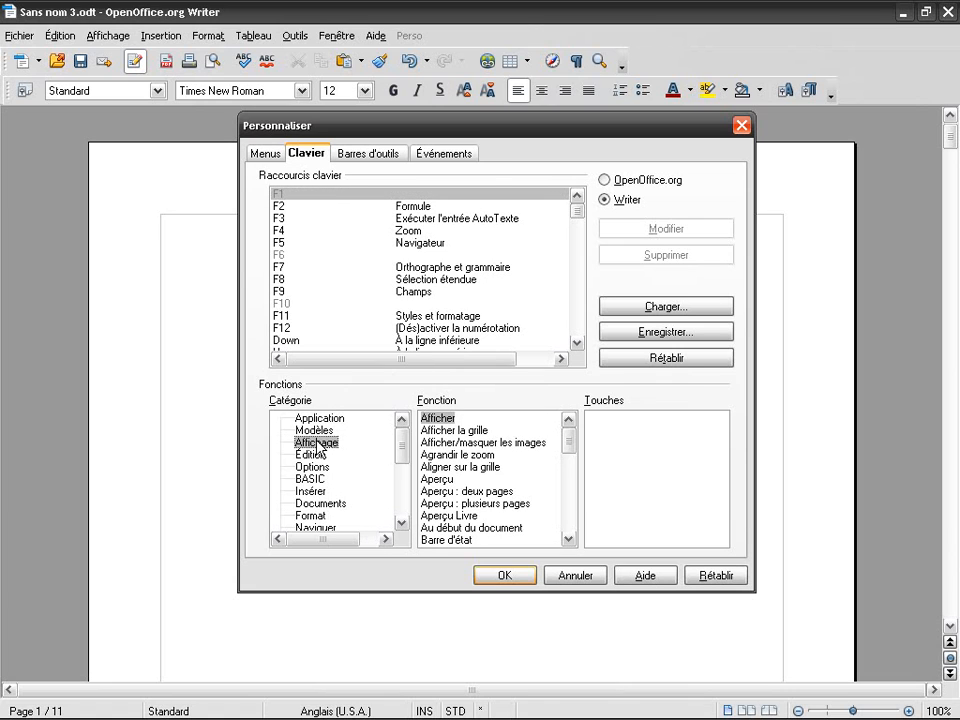
left_click_drag(572, 443, 553, 550)
left_click(468, 540)
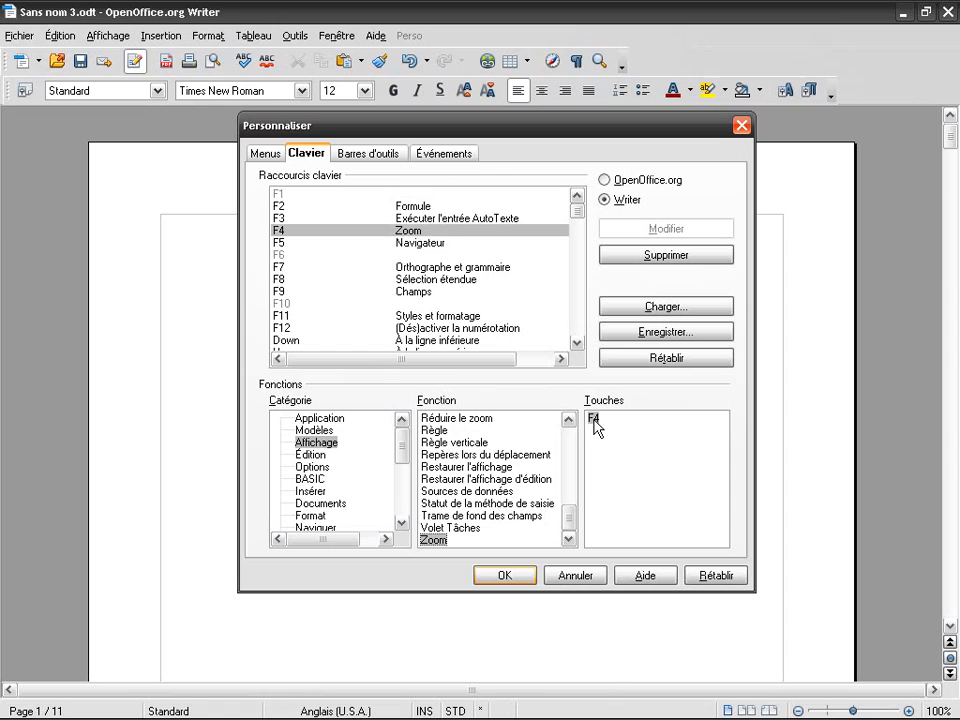
left_click(676, 256)
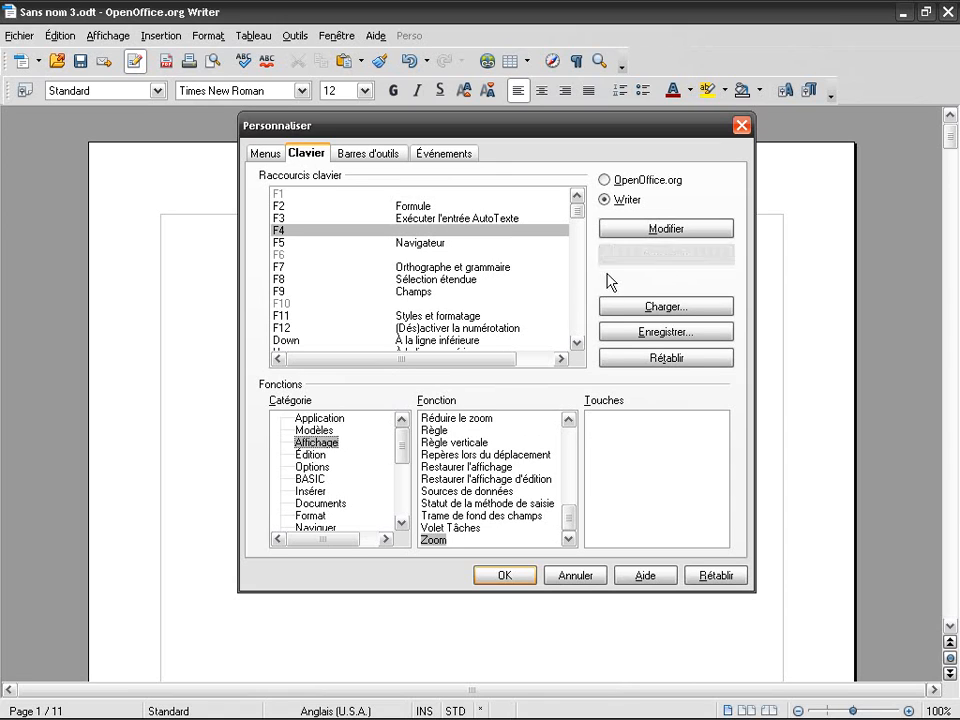
Assign the free Ctrl+8 shortcut to the Zoom function
left_click_drag(577, 211, 580, 226)
left_click(395, 243)
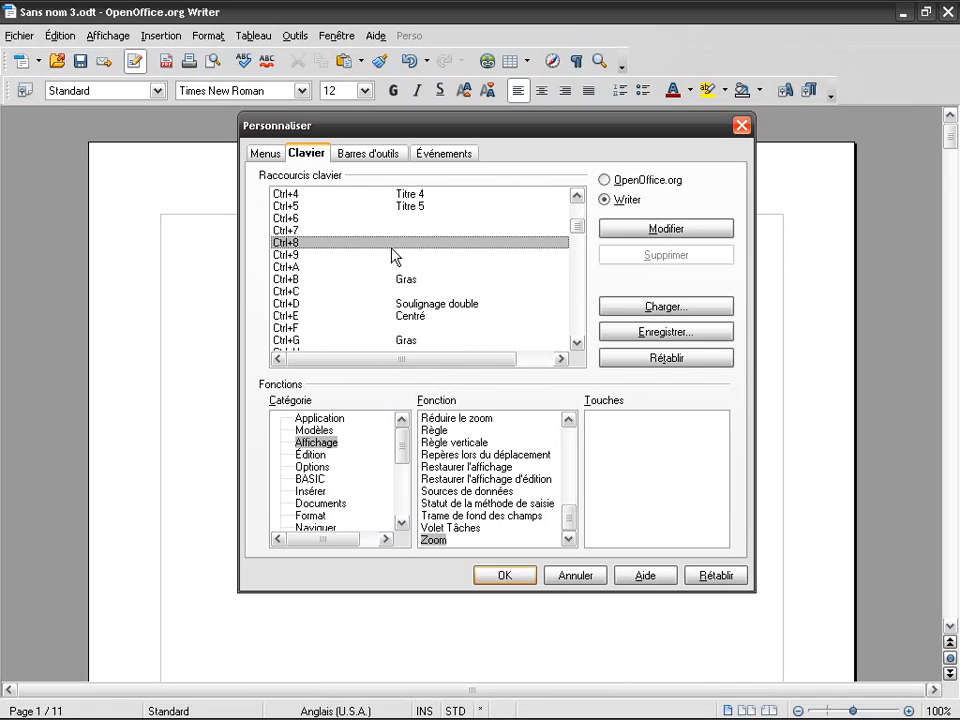
left_click(690, 230)
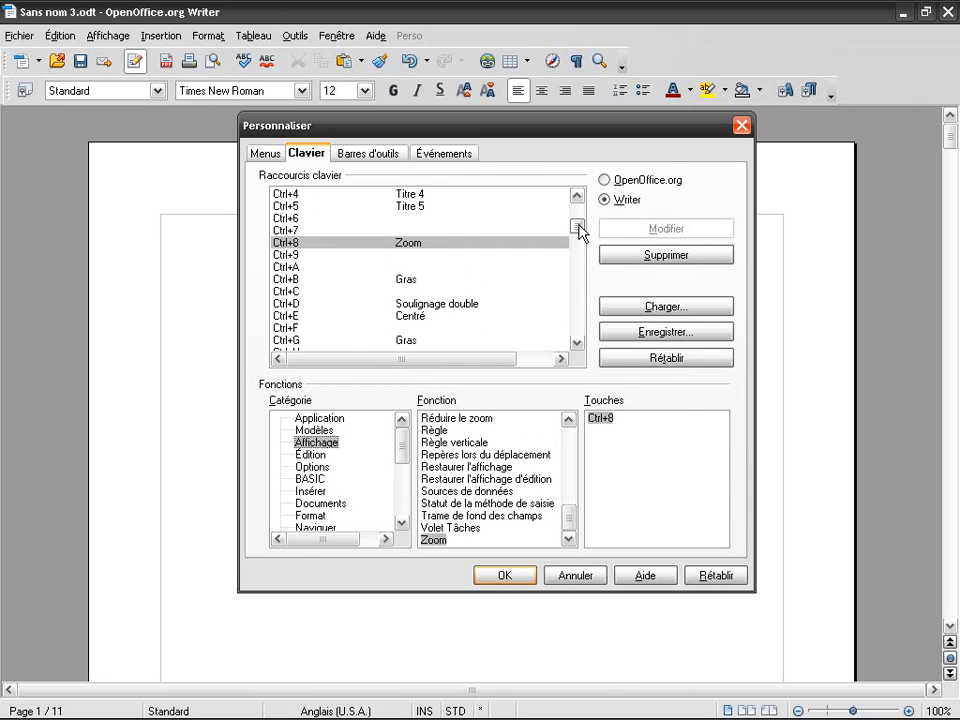
Assign F4 to the Zoom function again, remove its Ctrl+8 shortcut, and apply the changes
left_click_drag(578, 229, 578, 206)
left_click(405, 231)
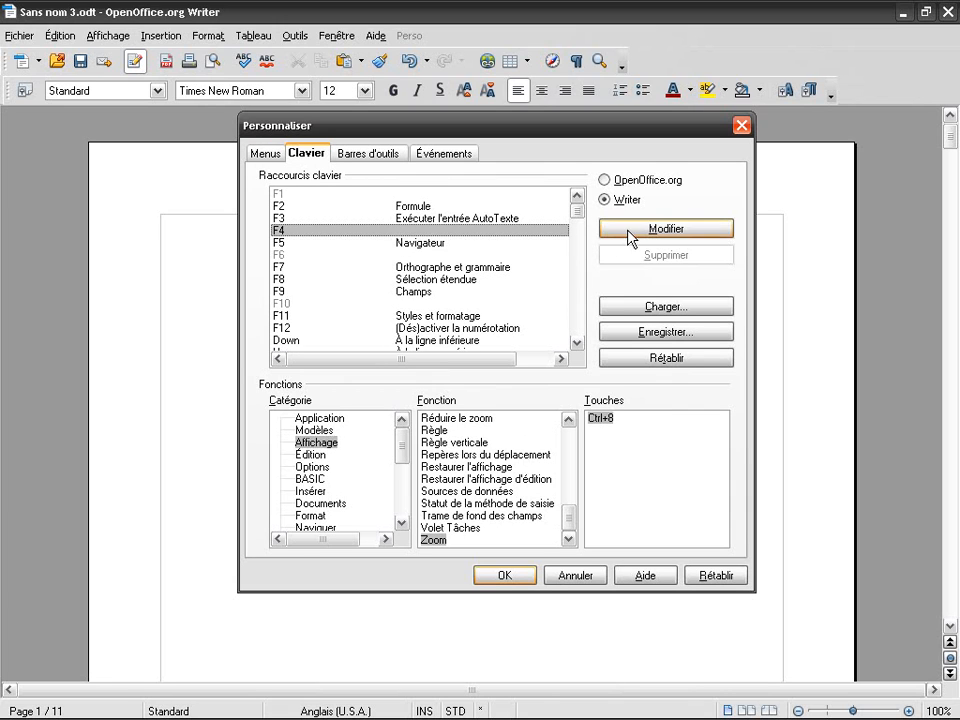
left_click(630, 232)
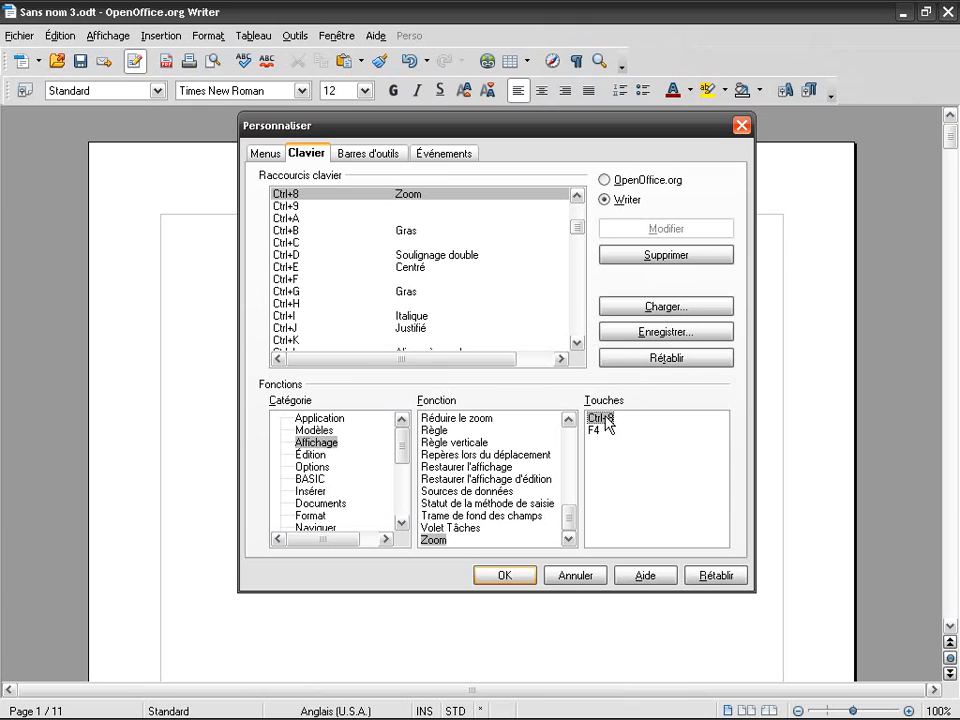
left_click(660, 257)
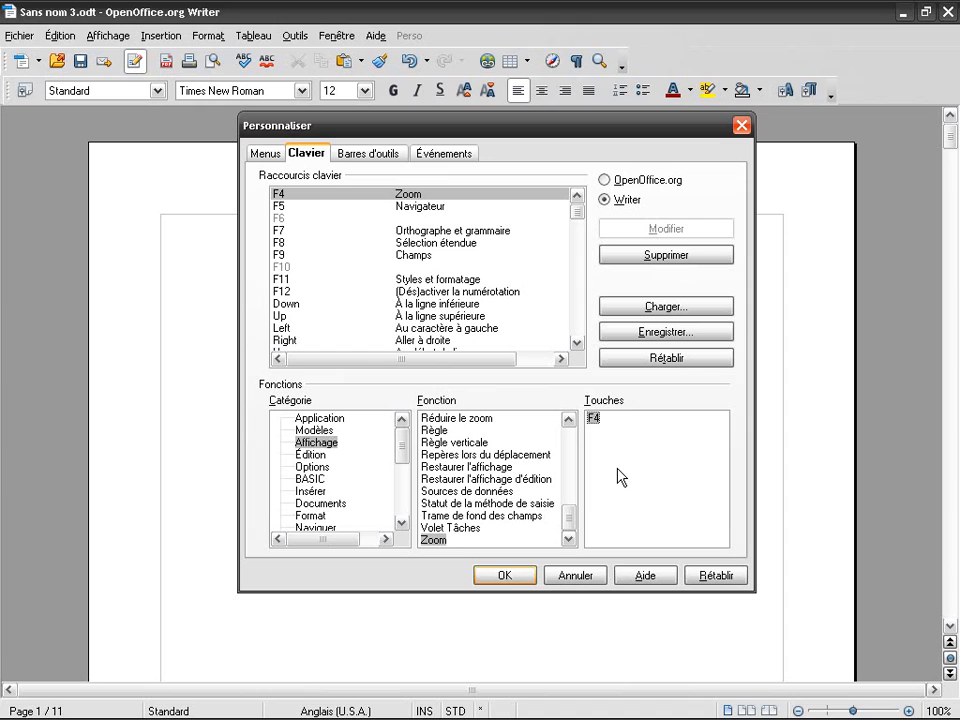
left_click(514, 574)
Test the Zoom function's shortcut by opening the zoom and page layout settings with it, and dismiss them unchanged
key("ctrl+shift+z")
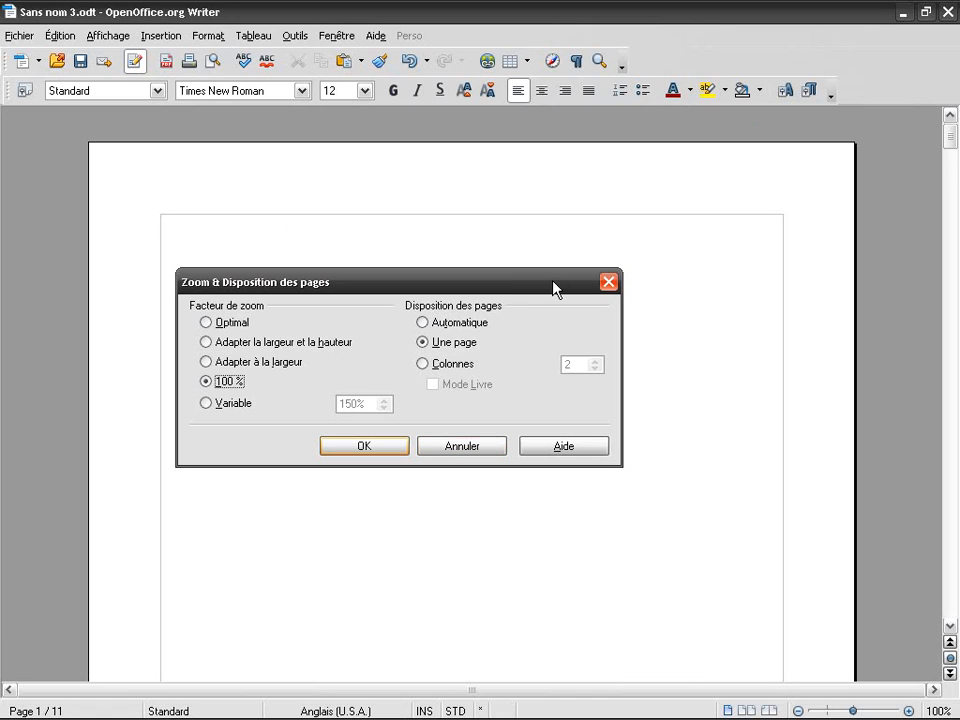
key("Escape")
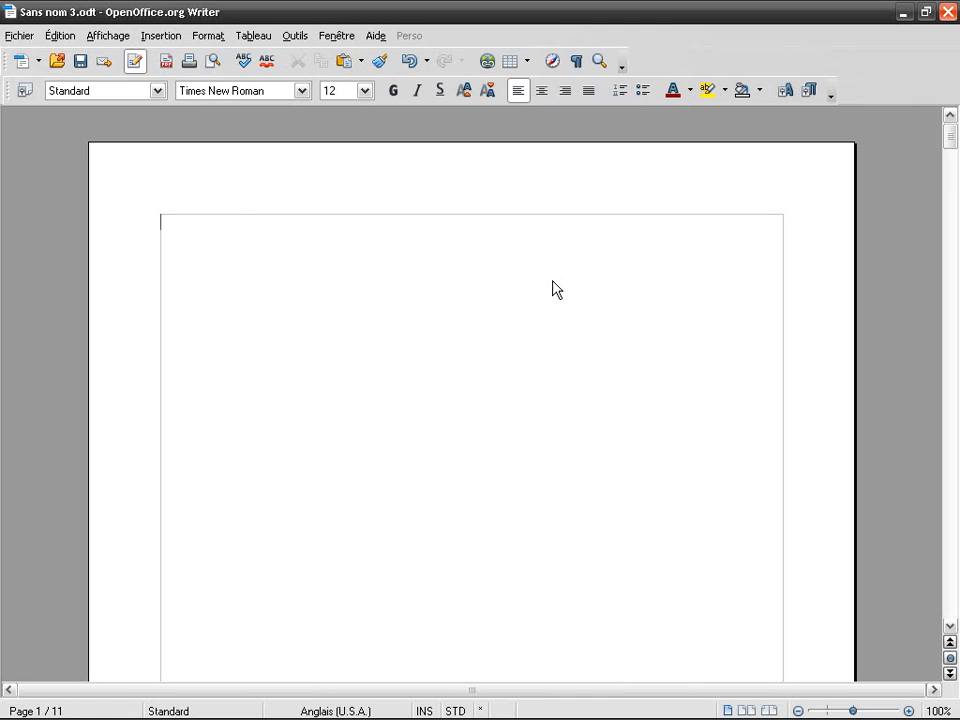
Reopen Writer's customization settings and show the list of events to which macros can be assigned
key("alt")
key("o")
key("Up")
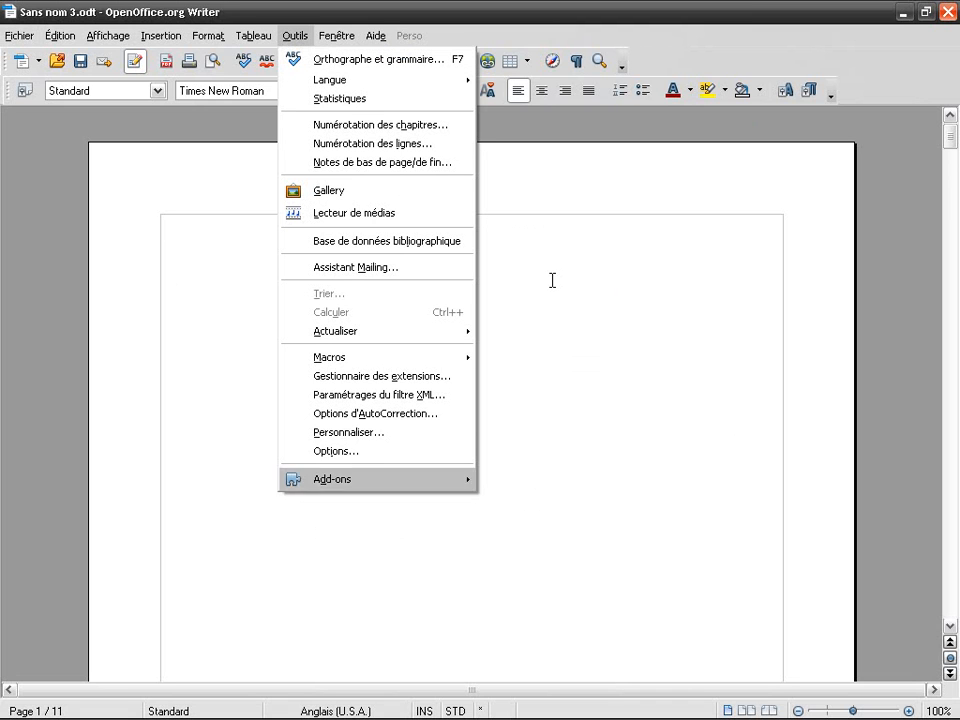
key("Up")
key("Up")
key("Return")
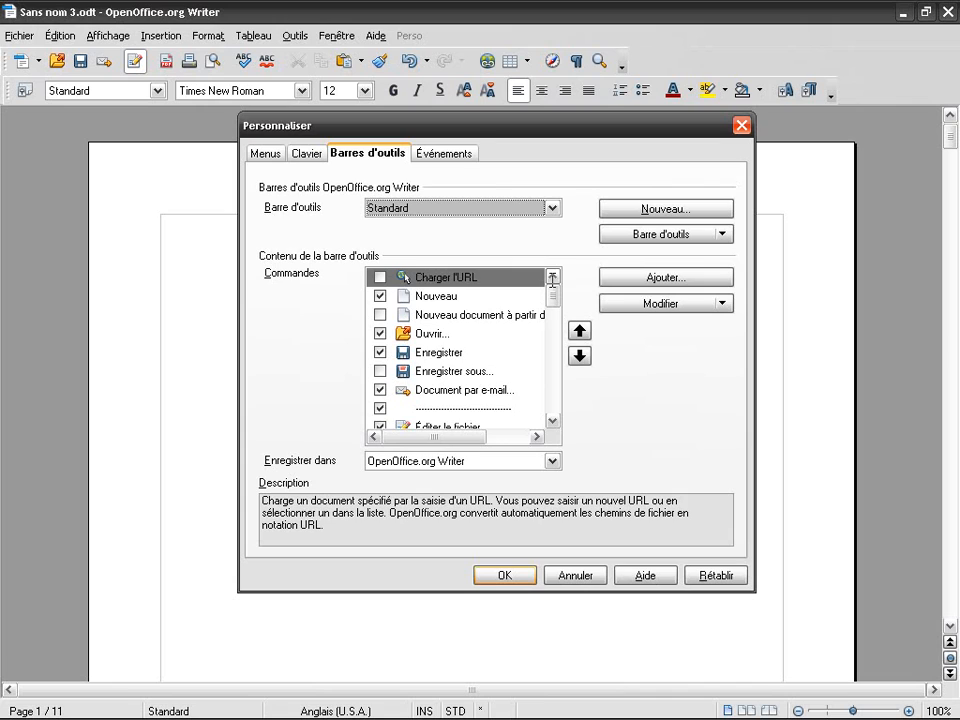
key("ctrl+Tab")
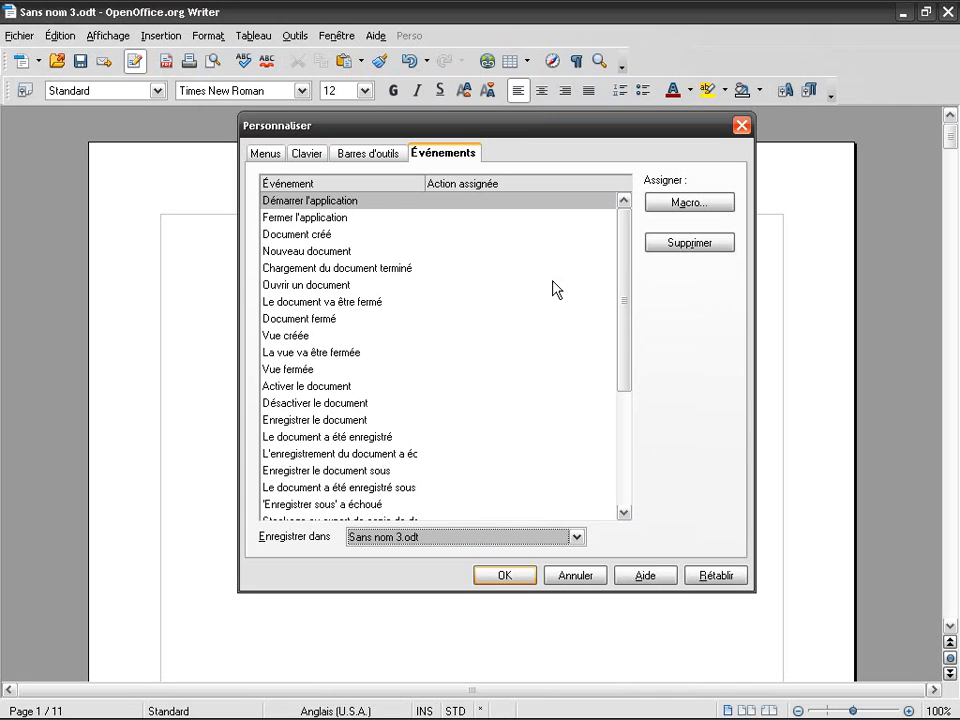